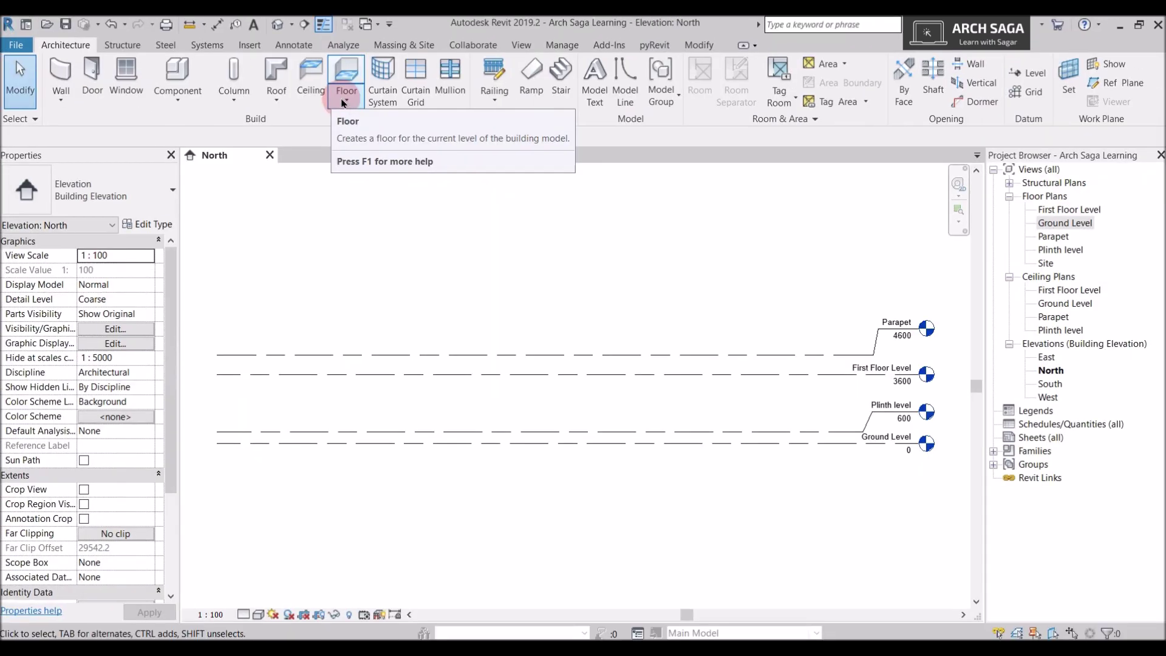
pyautogui.click(344, 102)
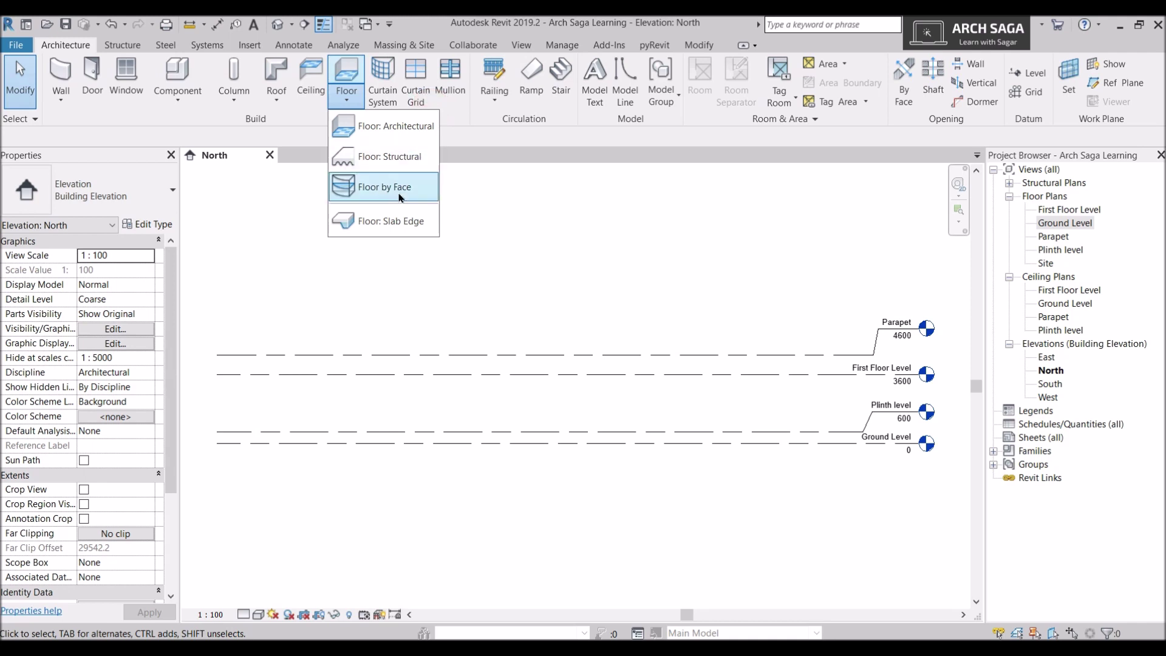
pyautogui.click(482, 210)
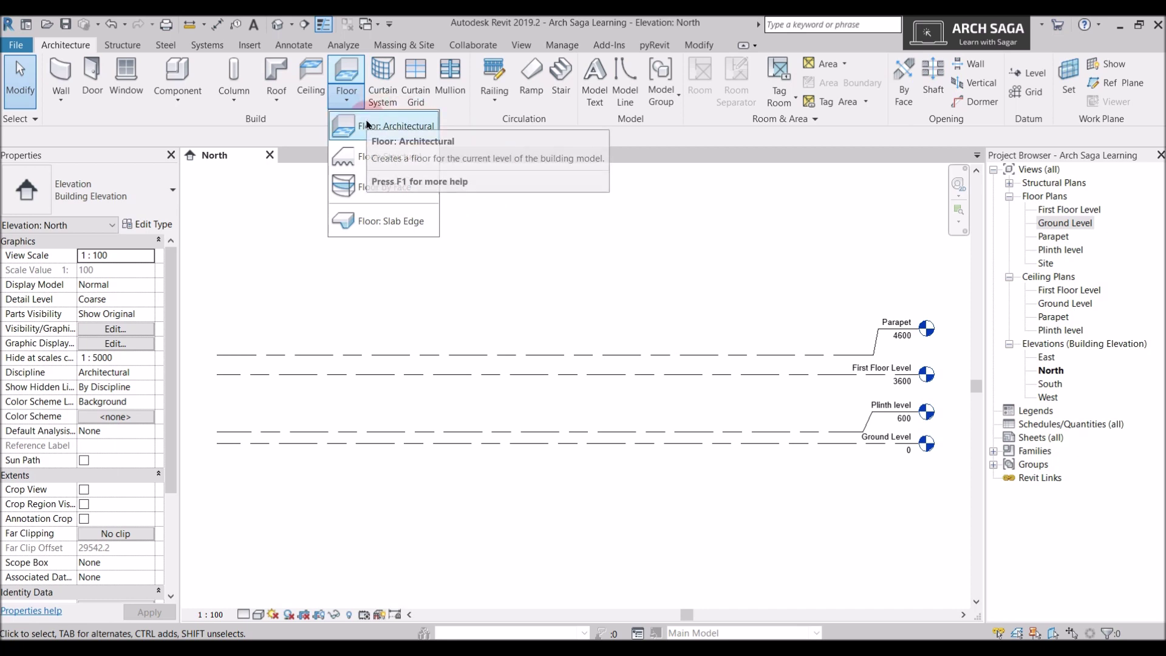
pyautogui.click(400, 127)
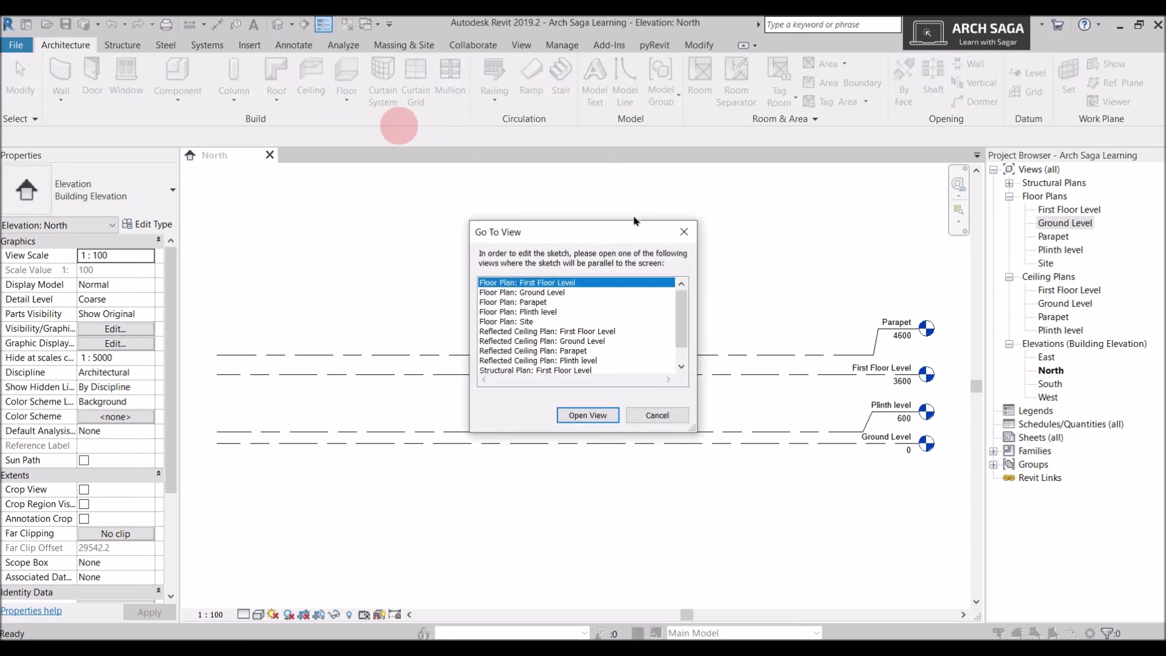
pyautogui.click(682, 232)
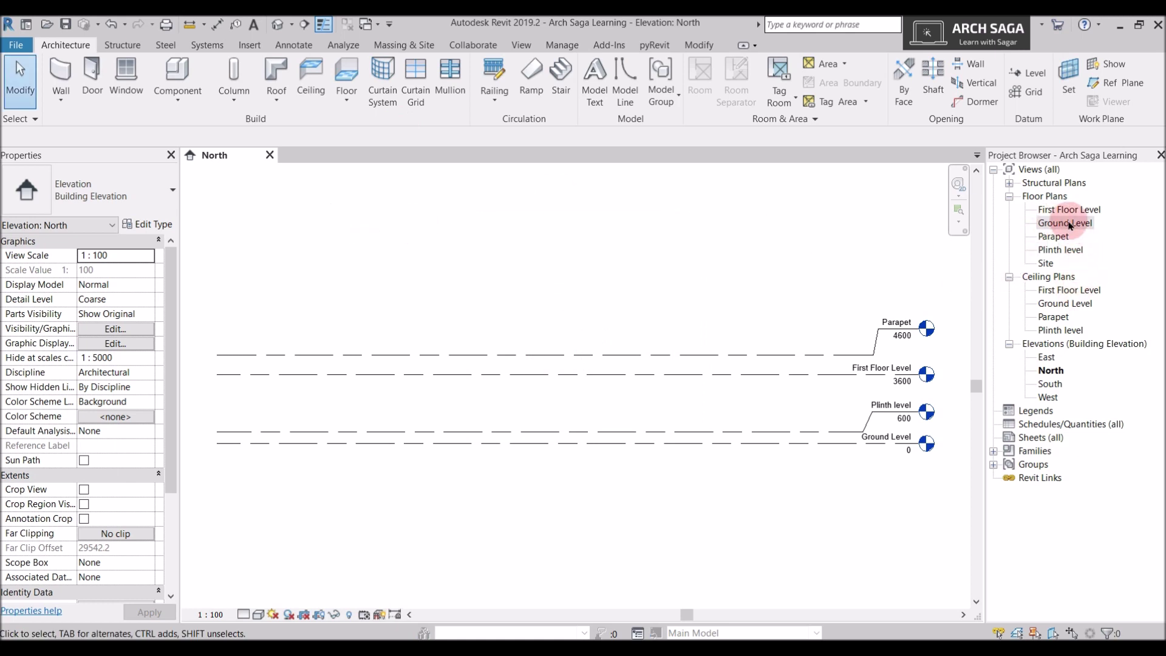
# Open the Ground Level floor plan, start an architectural floor and review the available floor types.
pyautogui.doubleClick(1066, 223)
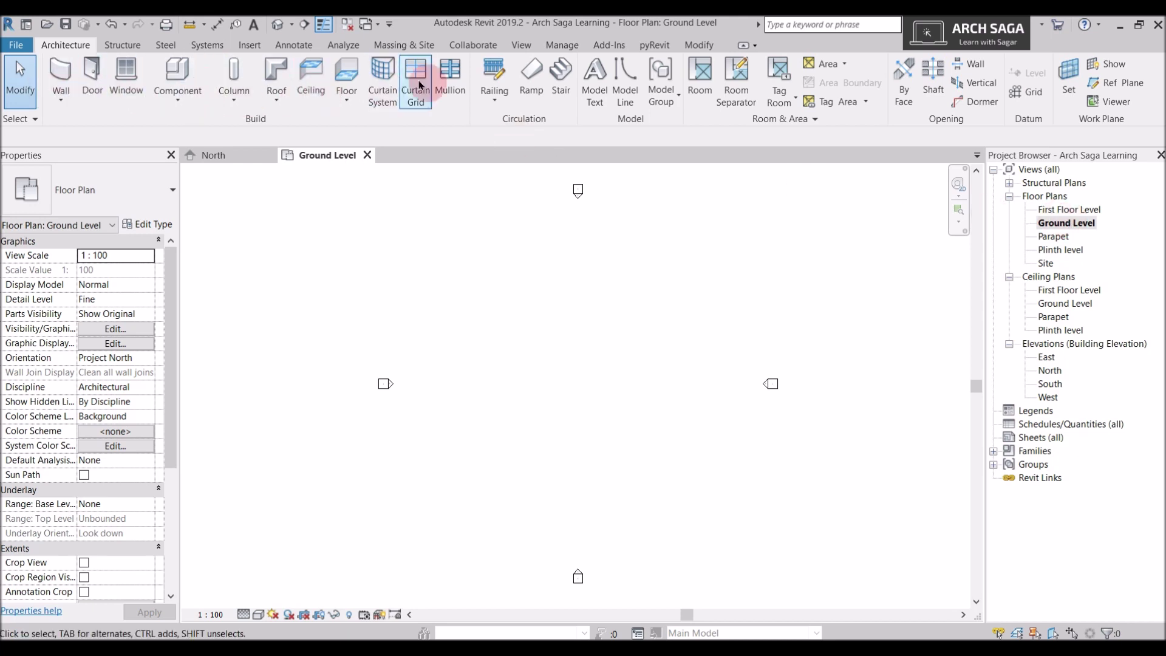
pyautogui.click(357, 76)
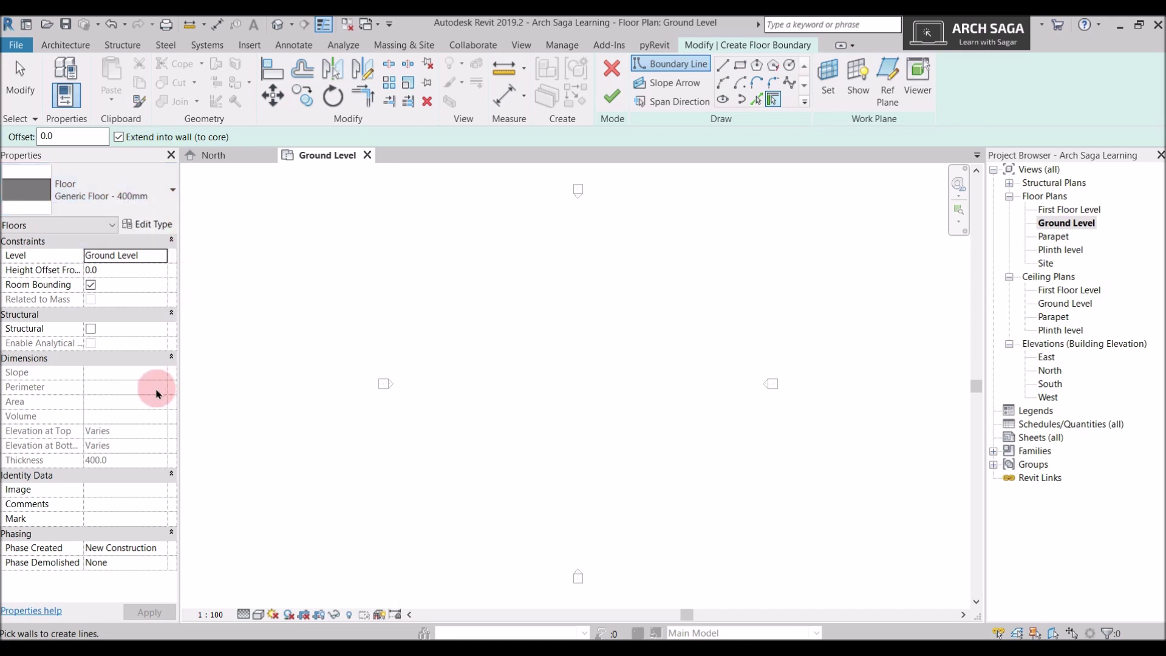
pyautogui.click(120, 210)
pyautogui.click(228, 294)
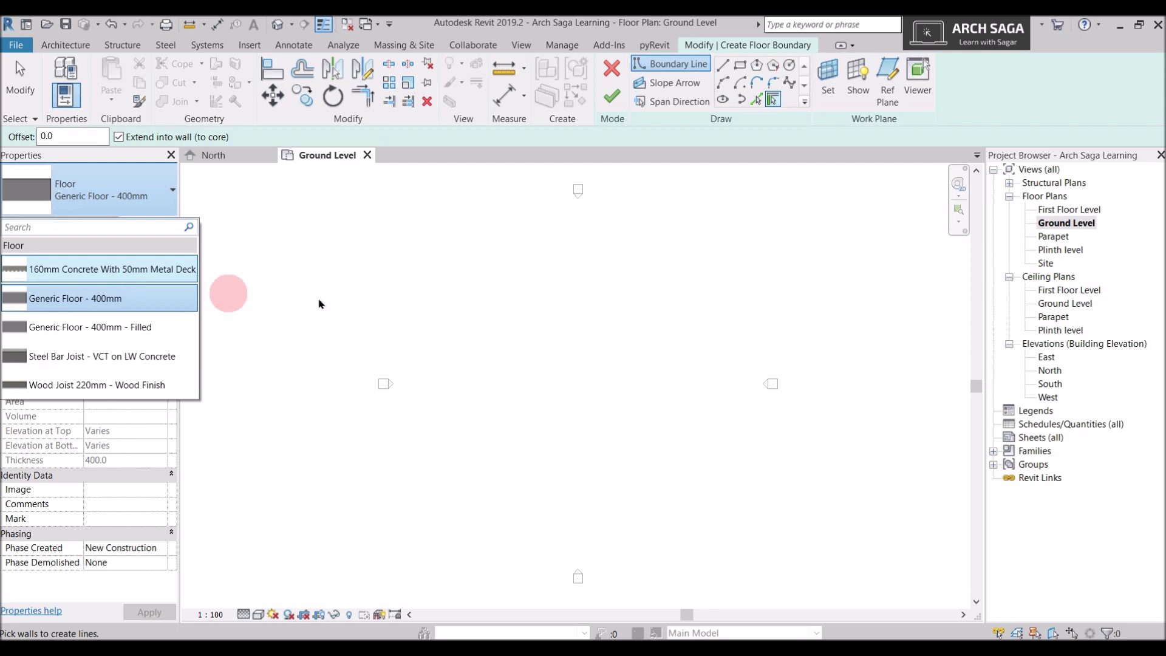
pyautogui.click(303, 273)
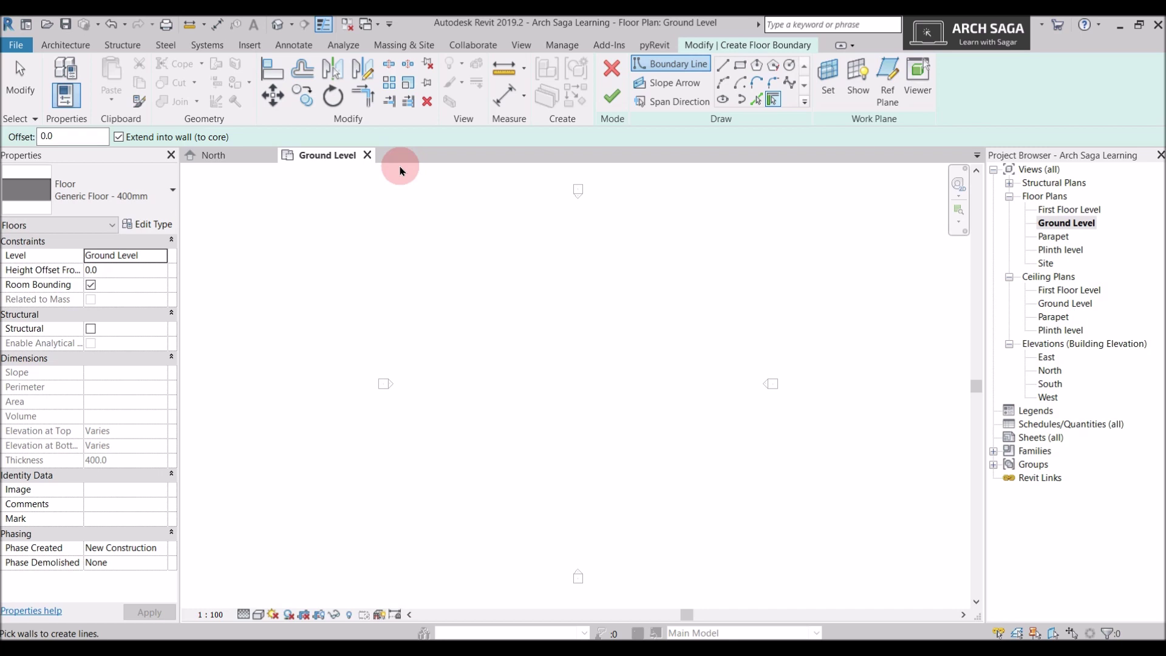
# Sketch a rectangular floor boundary about 17000 by 12000 mm and a six-sided polygon boundary beside it.
pyautogui.click(740, 67)
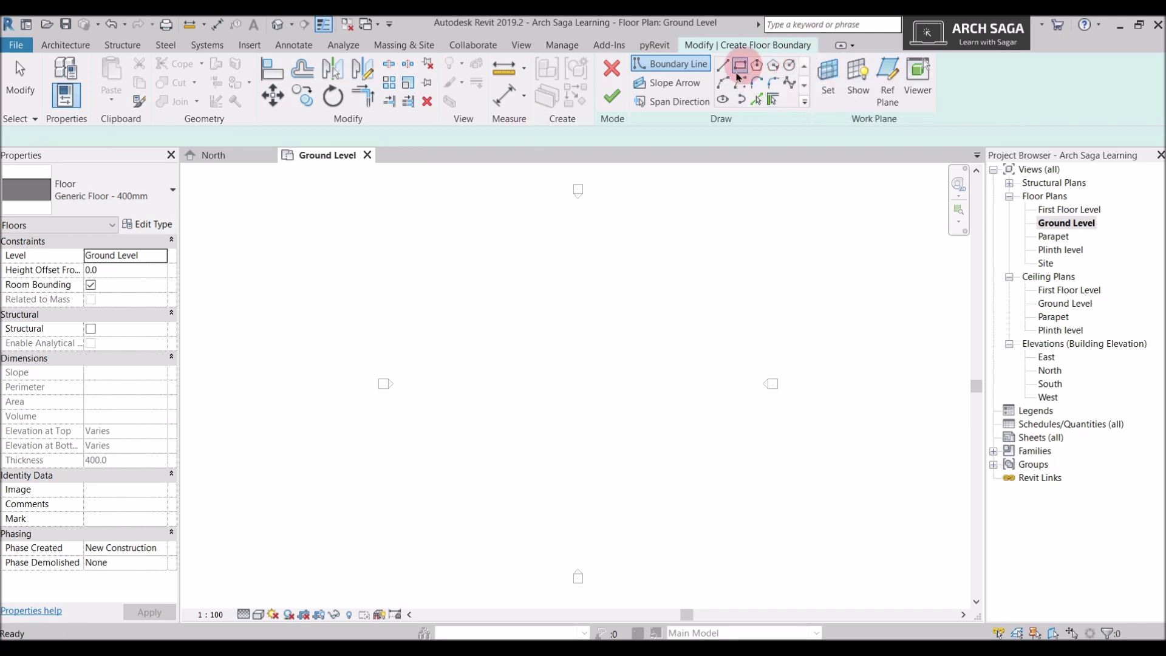
pyautogui.click(474, 258)
pyautogui.click(602, 348)
pyautogui.click(756, 65)
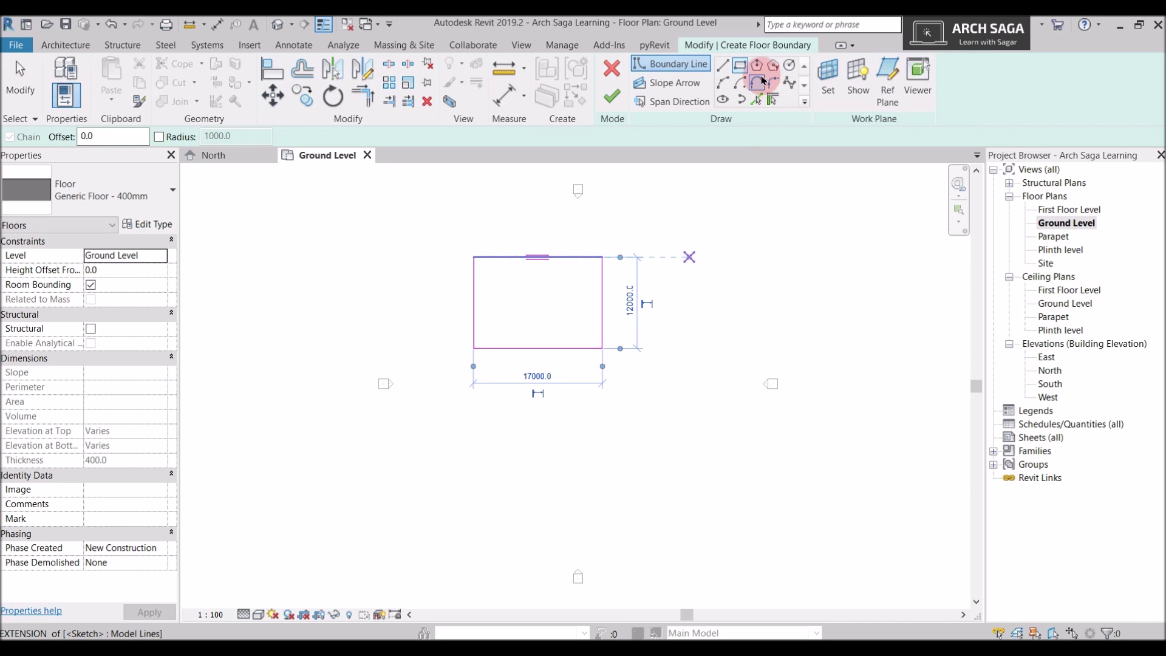
pyautogui.click(689, 280)
pyautogui.click(749, 314)
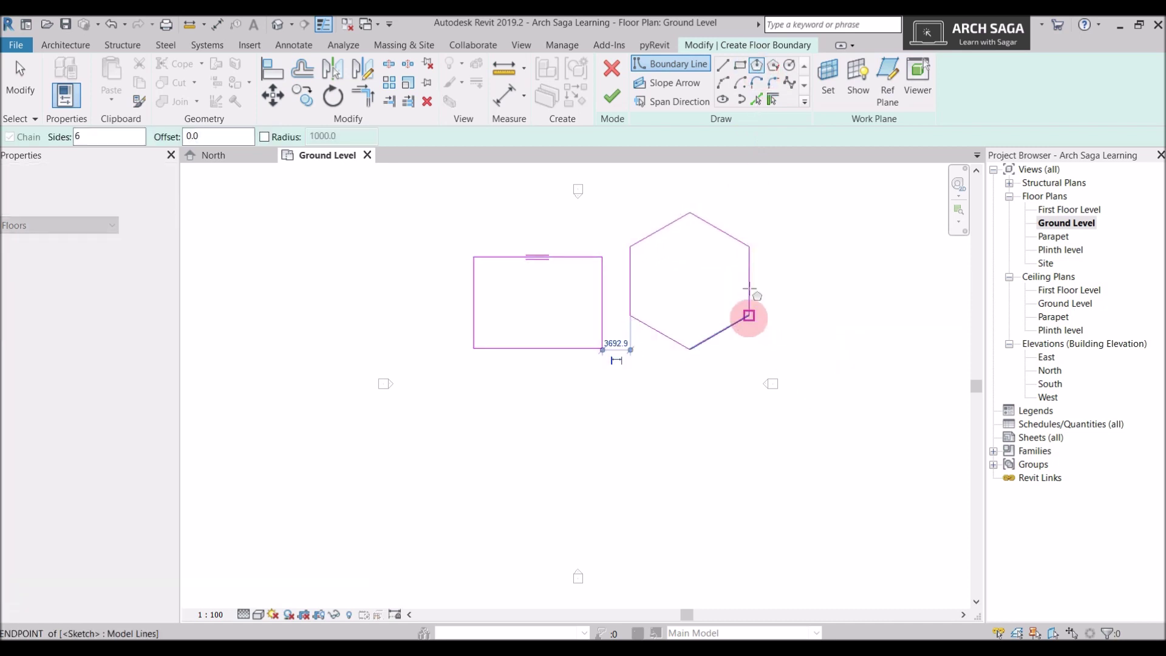
# Sketch an irregular four-sided boundary with chained lines below the rectangle, its upper edge about 16000 mm long.
pyautogui.click(722, 65)
pyautogui.click(527, 445)
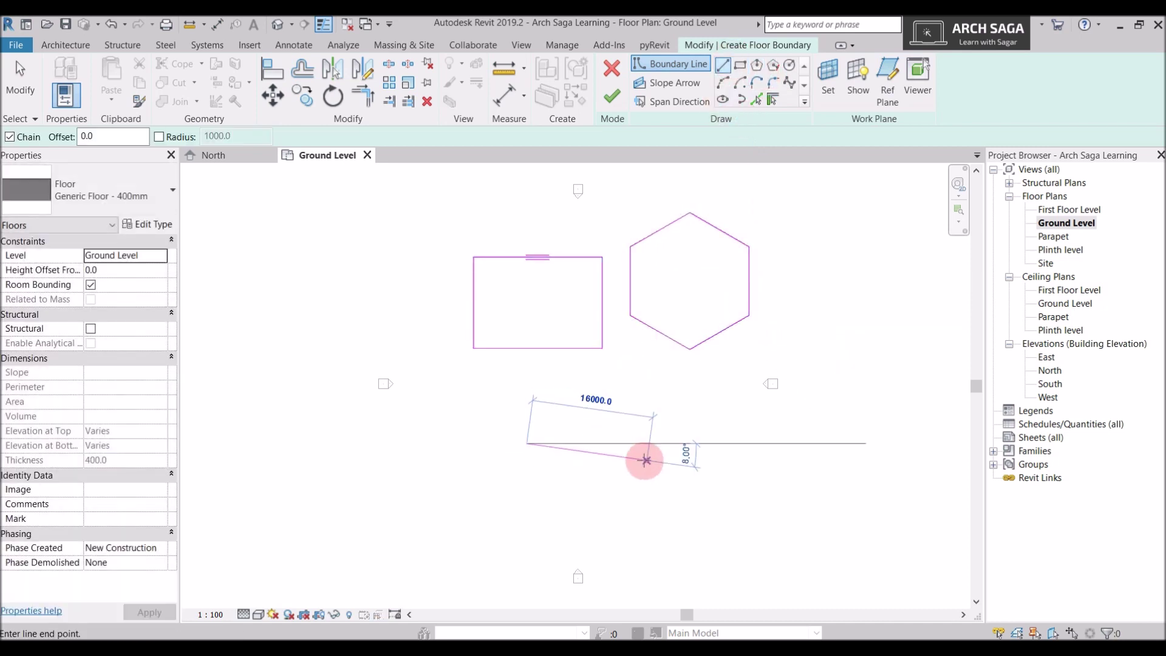
pyautogui.click(646, 460)
pyautogui.click(631, 505)
pyautogui.click(510, 554)
pyautogui.click(535, 445)
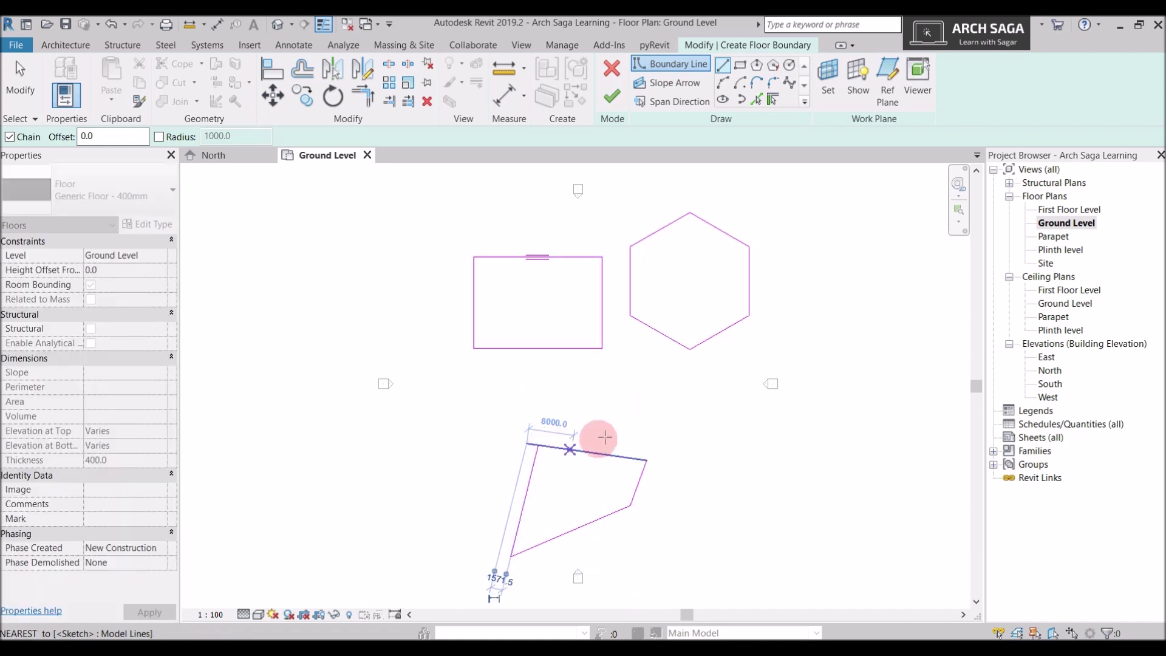
# Stretch the upper end of the irregular boundary's long side past its upper edge so the two lines cross.
pyautogui.scroll(2, 567, 462)
pyautogui.press('Escape')
pyautogui.press('Escape')
pyautogui.click(521, 459)
pyautogui.moveTo(528, 424); pyautogui.dragTo(535, 387)
pyautogui.scroll(-2, 668, 425)
pyautogui.click(698, 421)
pyautogui.scroll(1, 686, 404)
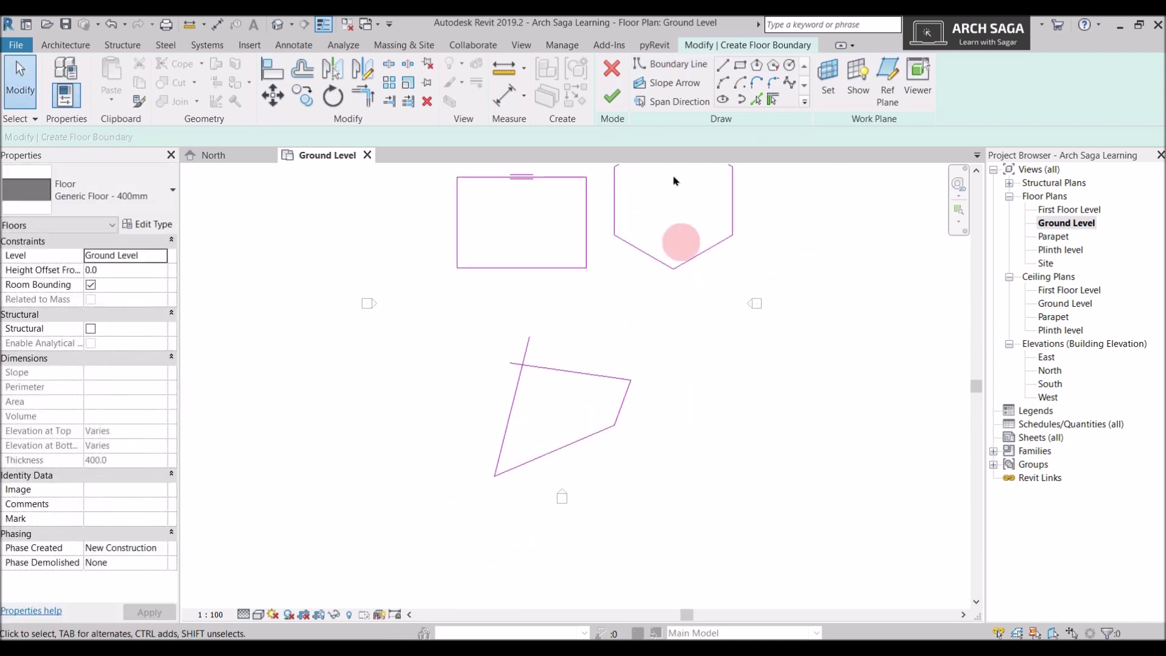
pyautogui.scroll(-1, 706, 277)
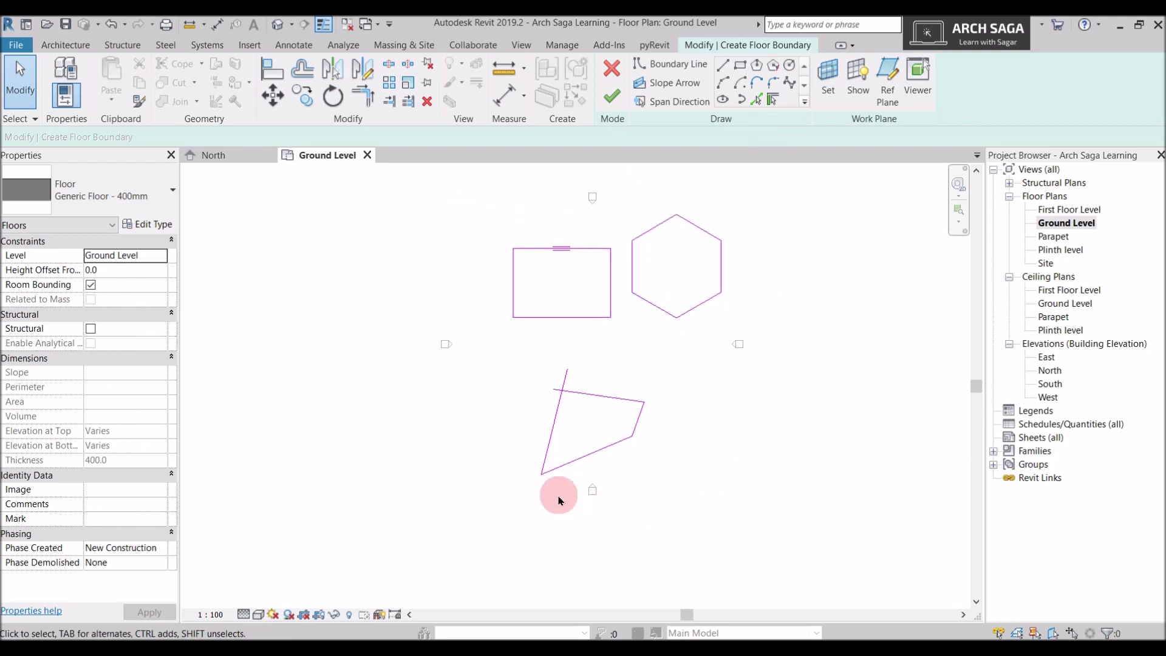
pyautogui.scroll(1, 551, 437)
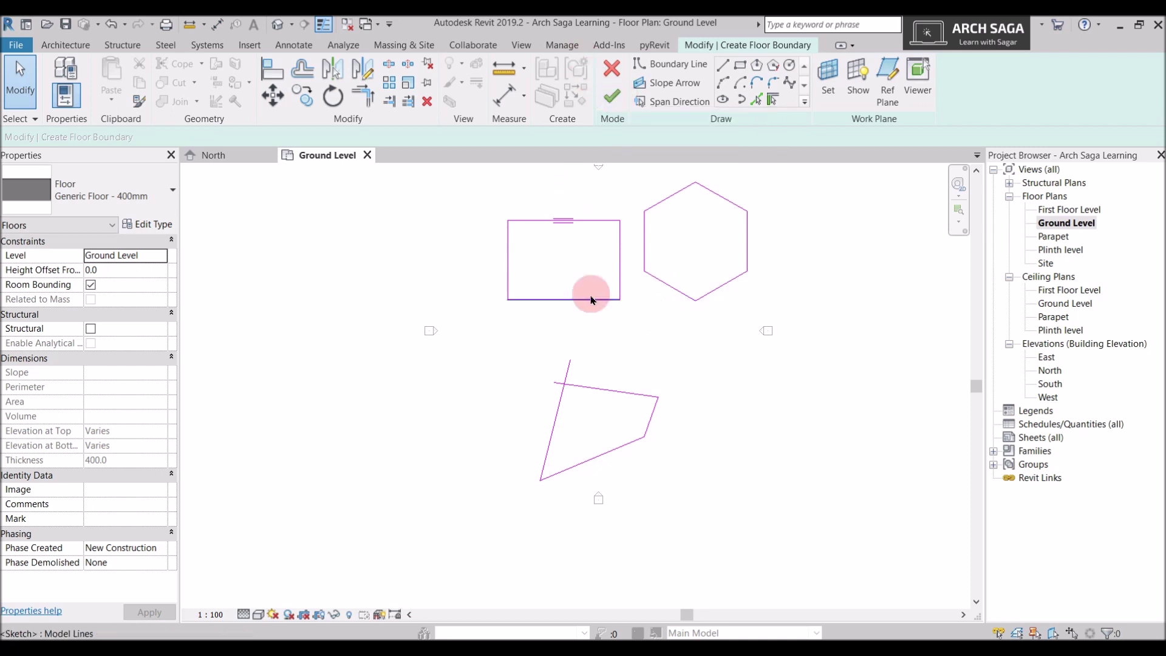
# Try to finish the floor boundary with the crossing lines and continue sketching.
pyautogui.click(612, 95)
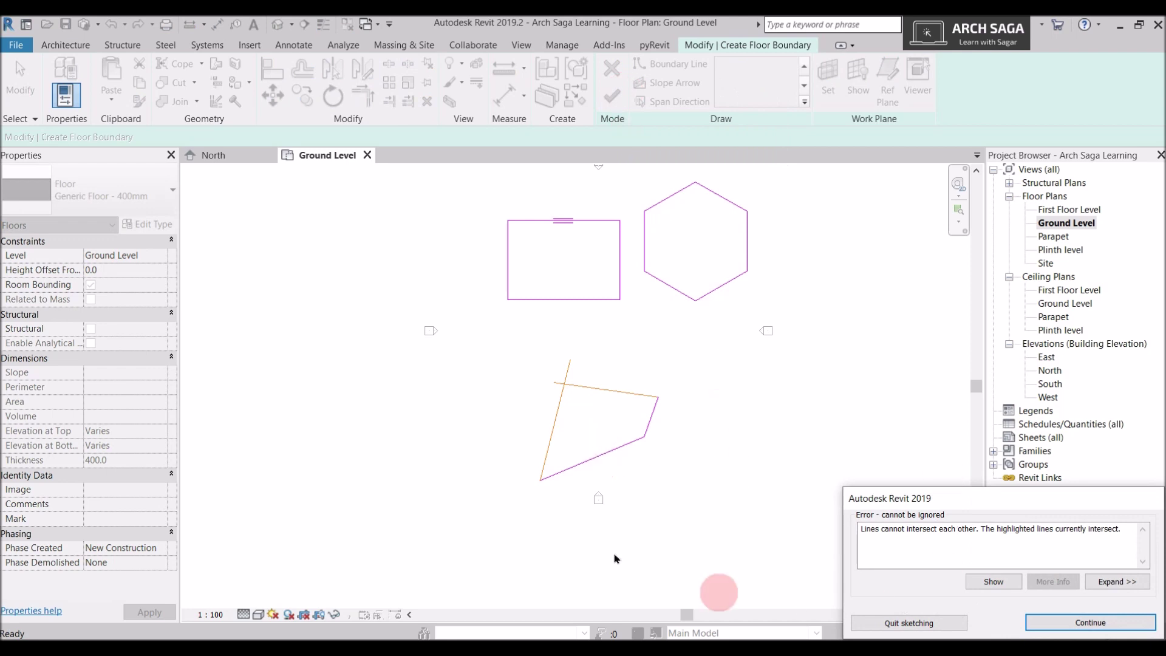
pyautogui.scroll(1, 566, 390)
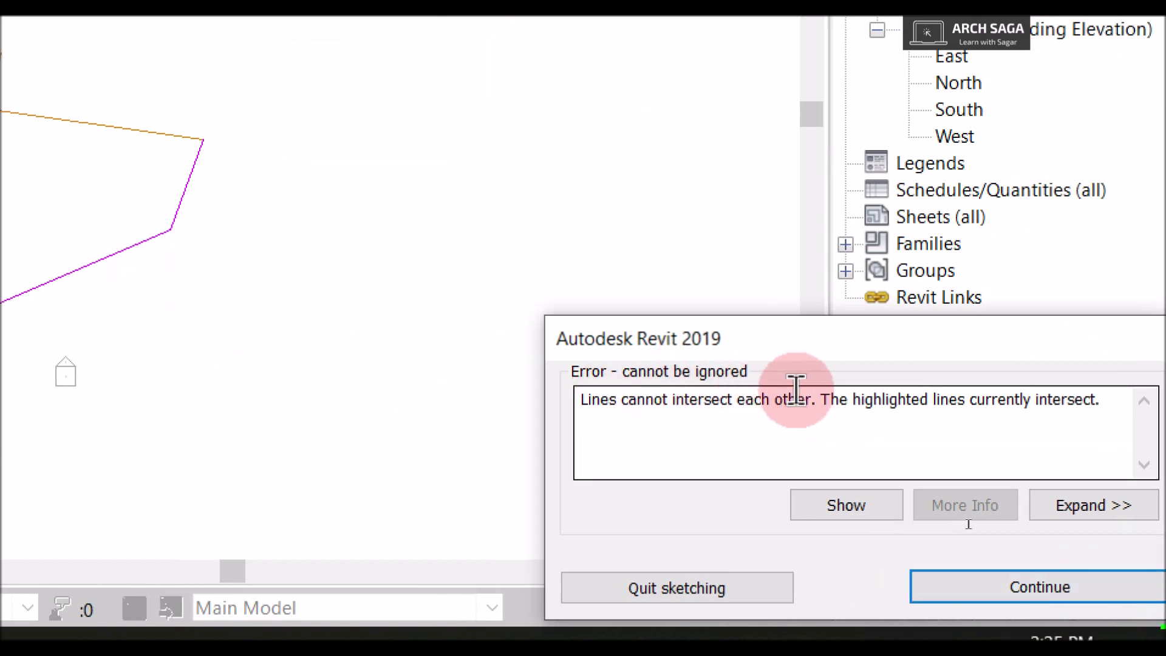
pyautogui.click(1061, 589)
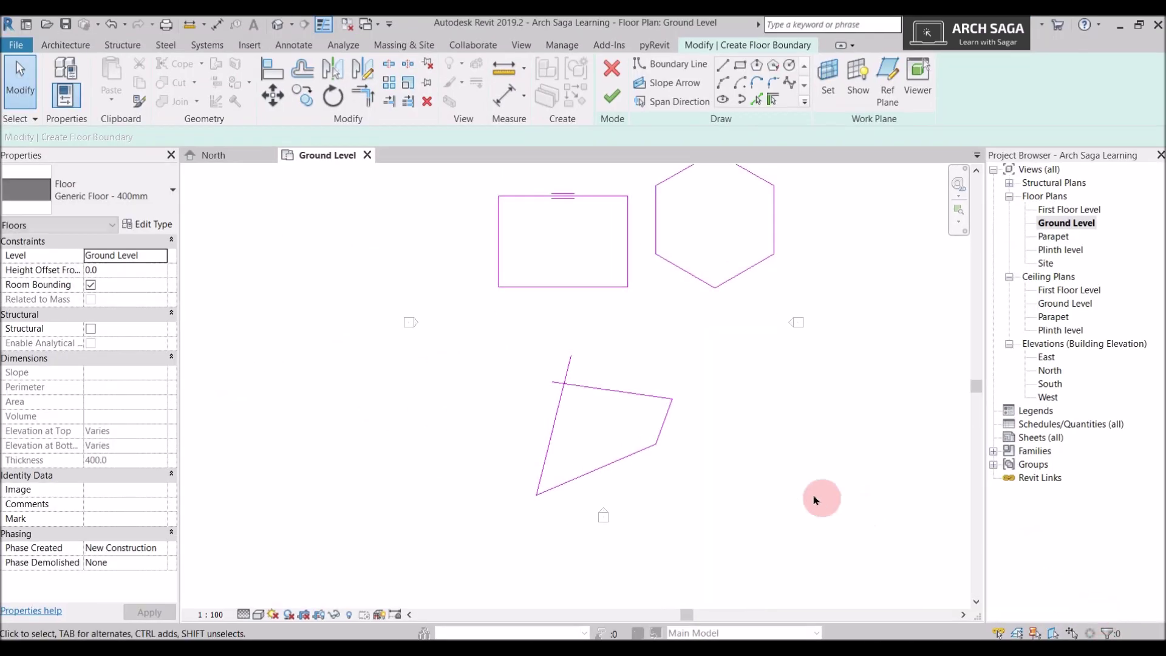
# Pull the two overshooting line ends of the irregular boundary back to a shared corner to close the shape.
pyautogui.scroll(3, 593, 385)
pyautogui.click(570, 382)
pyautogui.click(565, 340)
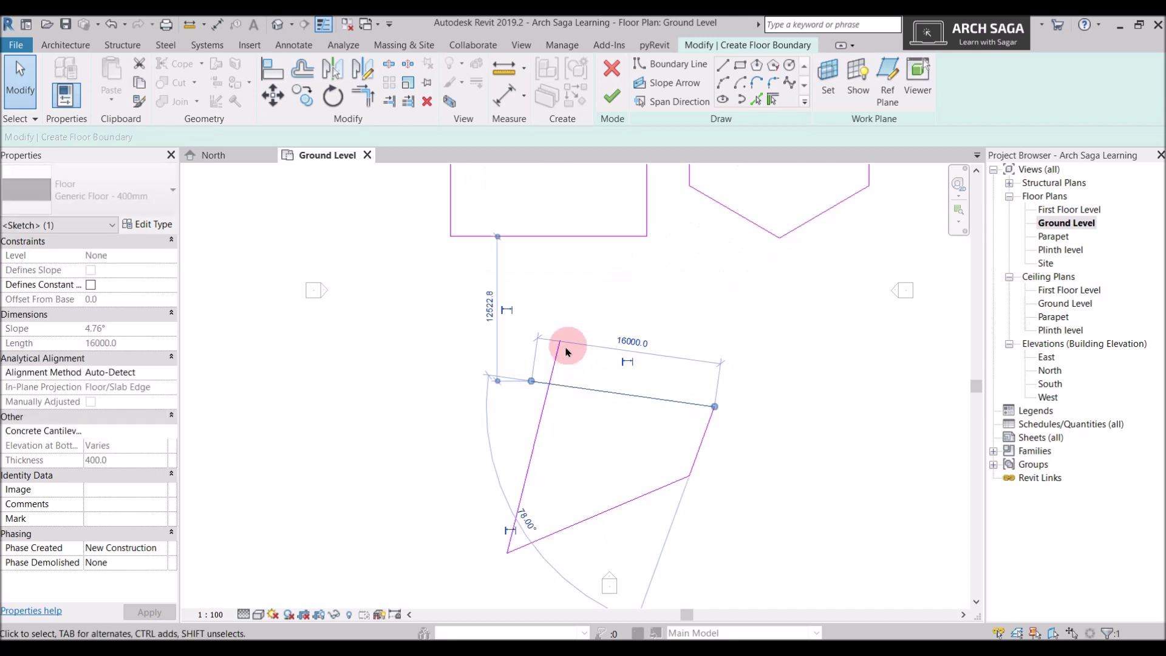
pyautogui.moveTo(560, 334); pyautogui.dragTo(550, 384)
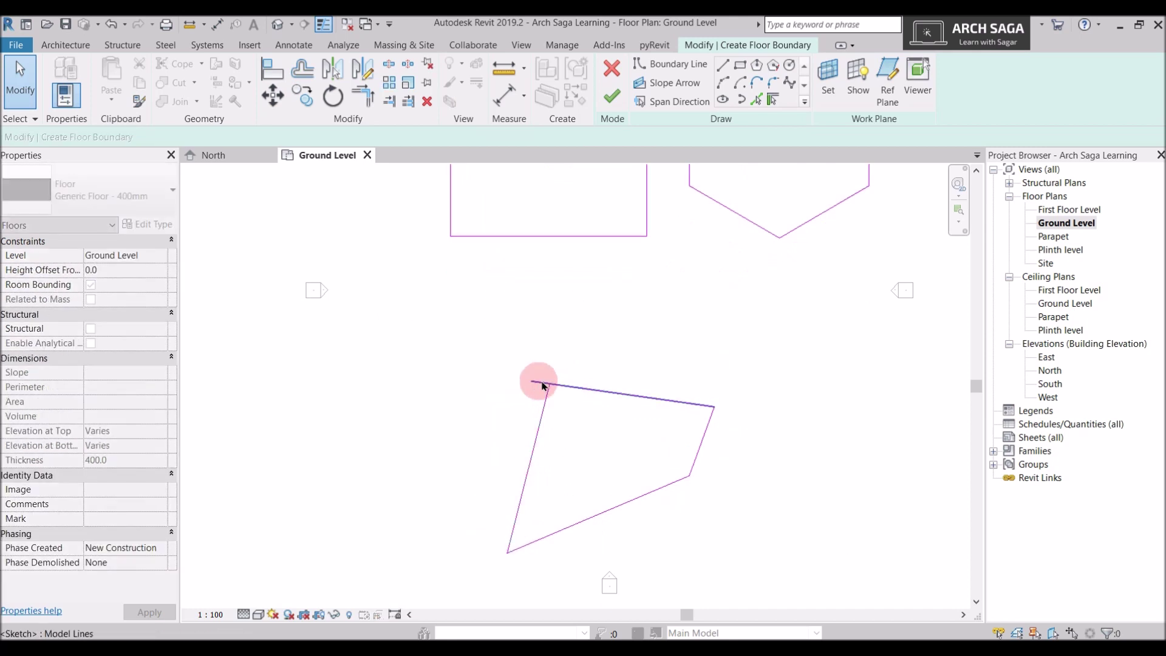
pyautogui.click(550, 383)
pyautogui.click(593, 397)
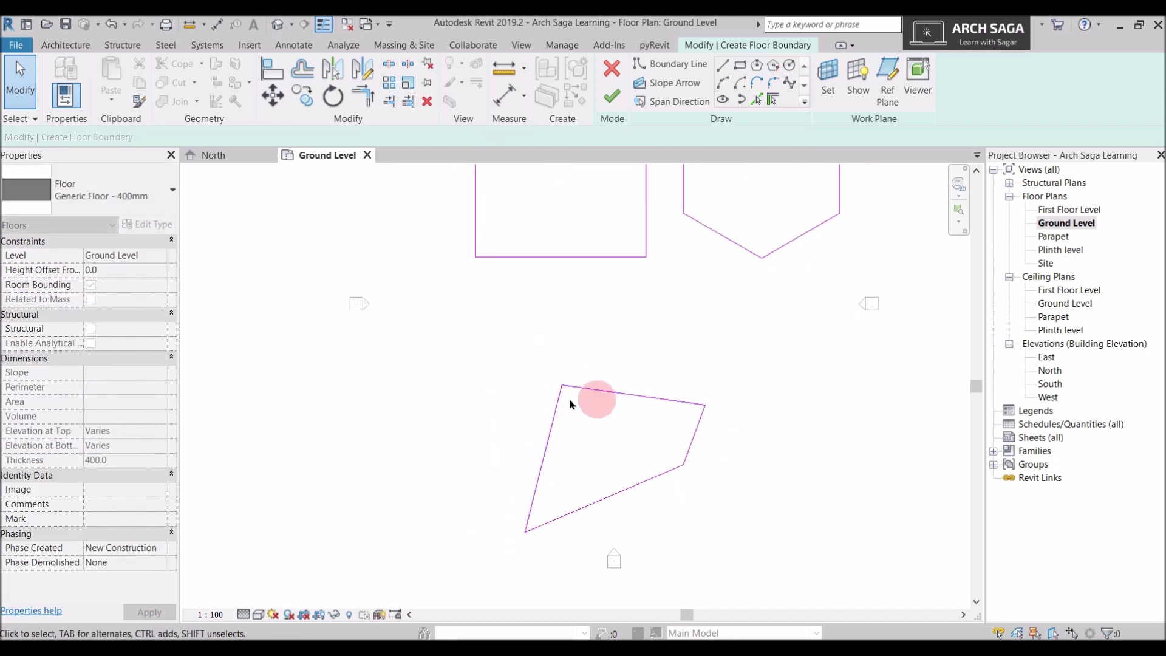
# Finish the floor sketch to create the floor from the three closed boundaries, and clear the selection.
pyautogui.scroll(-2, 635, 214)
pyautogui.click(612, 96)
pyautogui.scroll(-2, 692, 406)
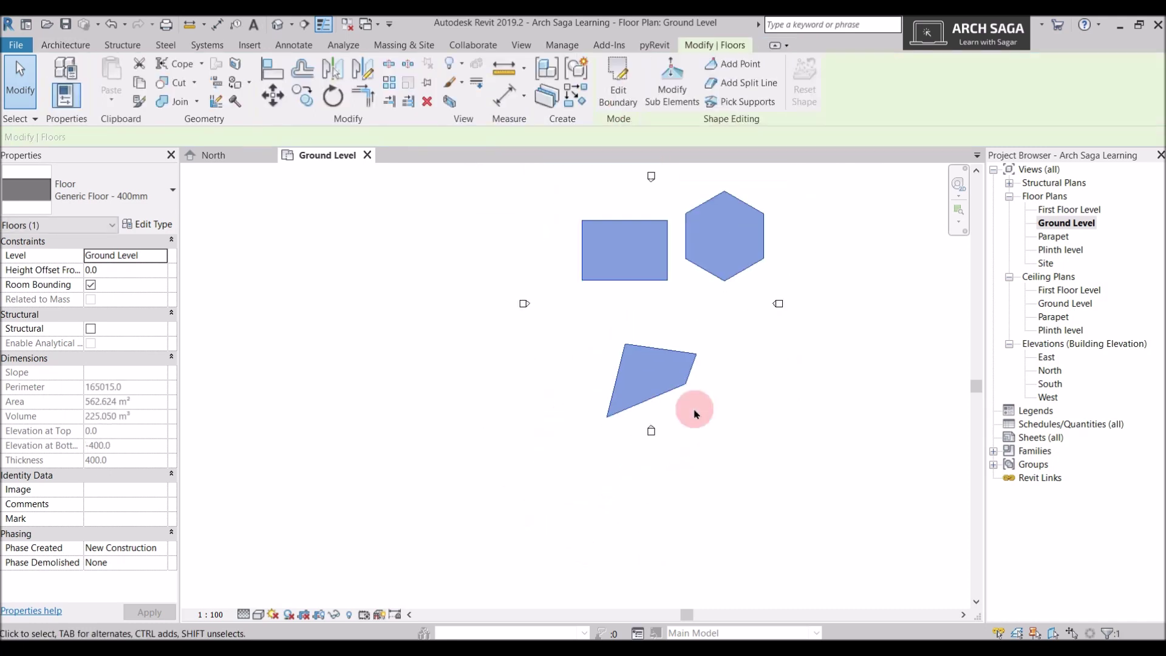
pyautogui.scroll(-1, 802, 385)
pyautogui.scroll(2, 745, 252)
pyautogui.click(736, 385)
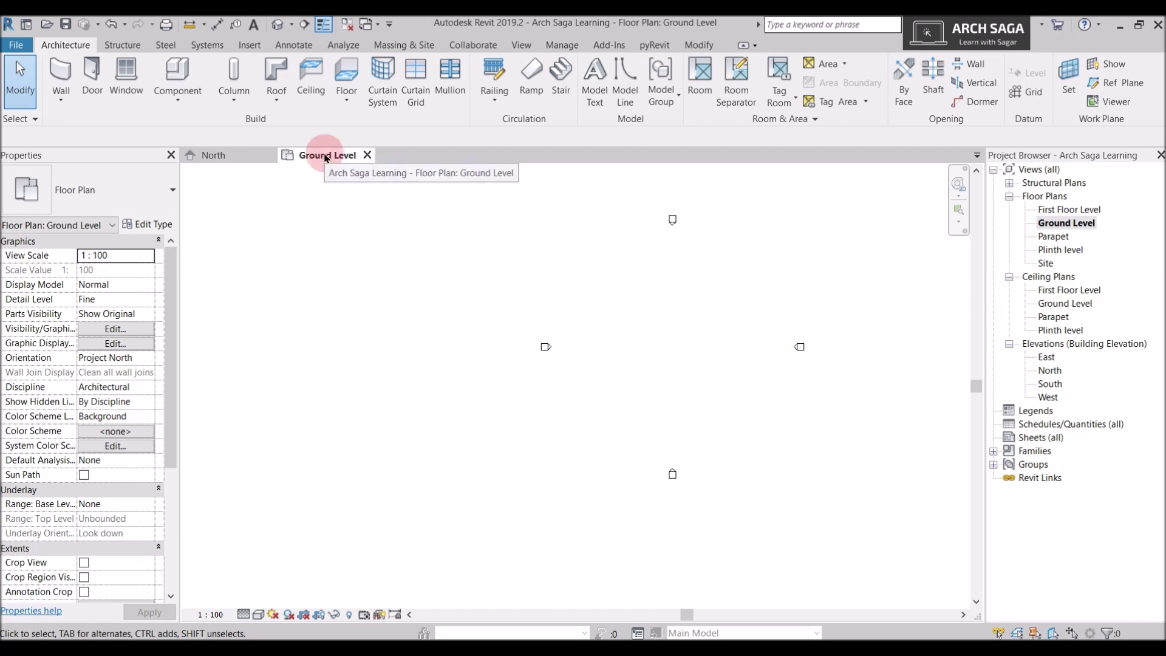
pyautogui.click(344, 104)
pyautogui.click(367, 119)
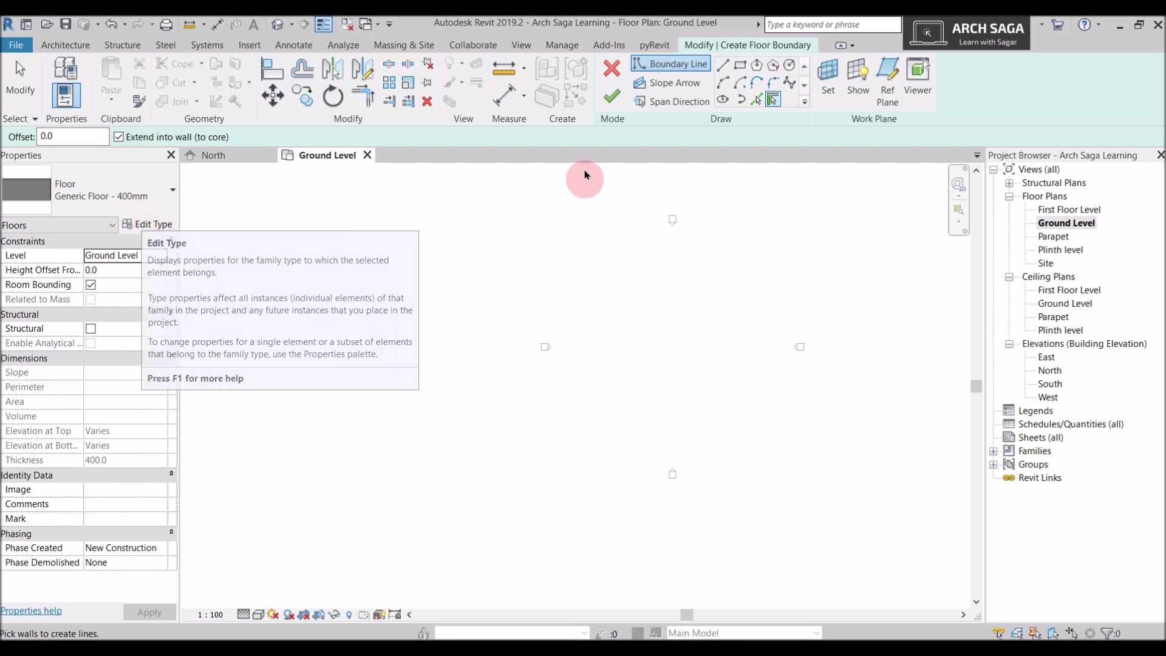
pyautogui.click(611, 67)
# Open the Plinth level floor plan and check the plinth level's height in the North elevation.
pyautogui.doubleClick(1063, 249)
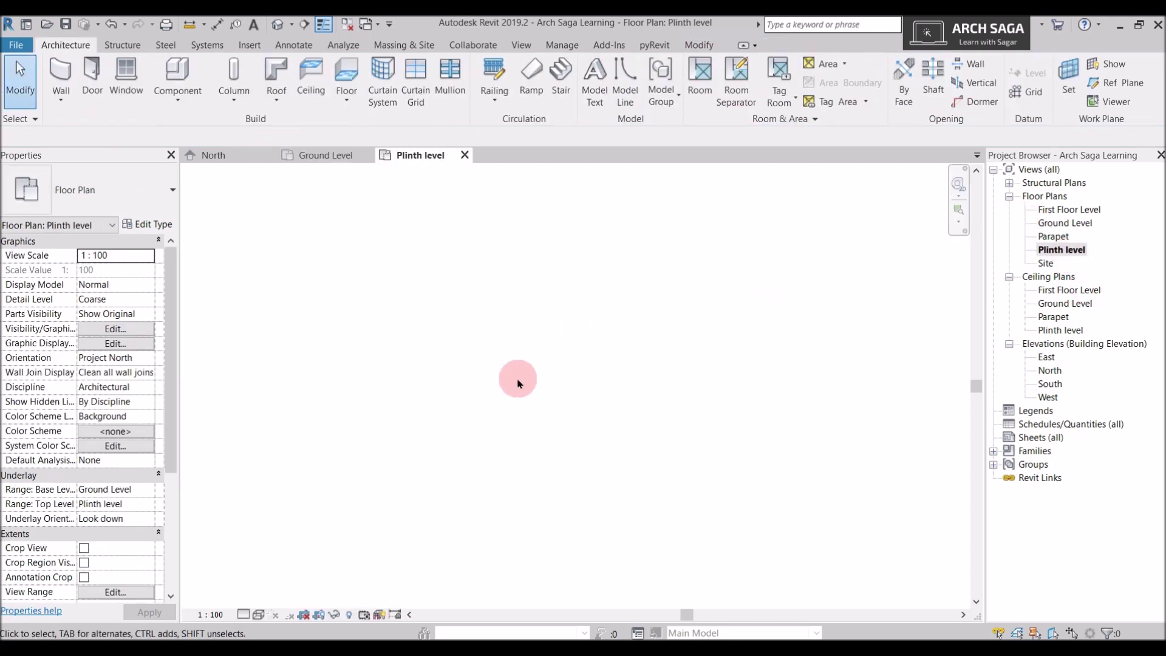
pyautogui.click(1046, 359)
pyautogui.doubleClick(1048, 370)
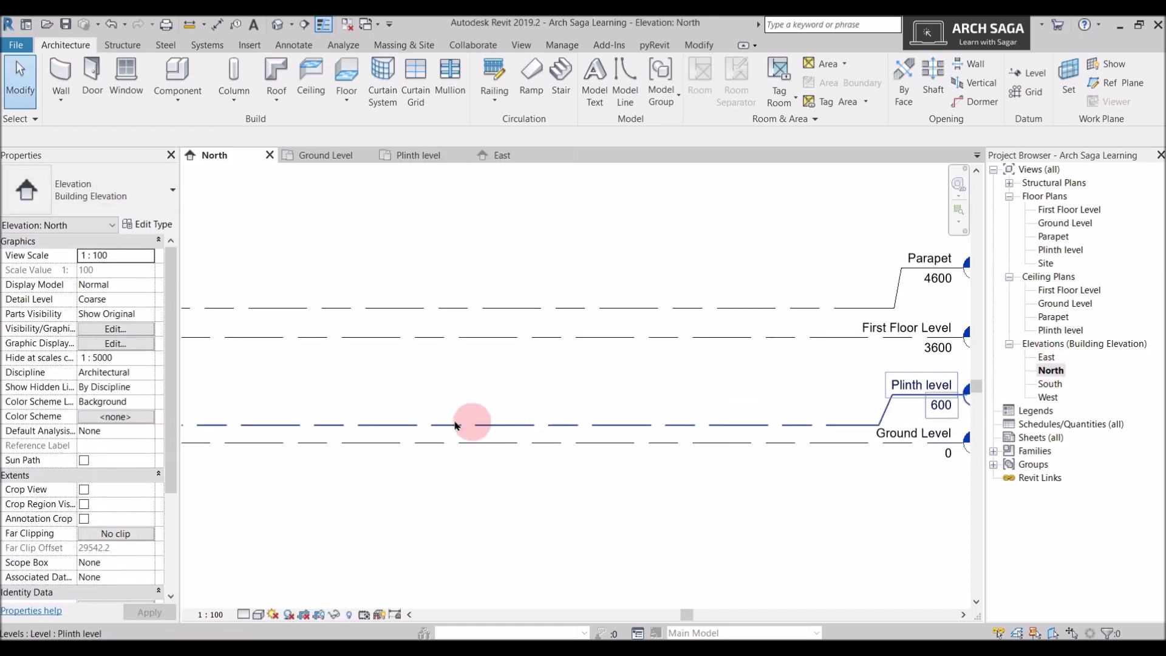
pyautogui.scroll(-2, 547, 425)
pyautogui.scroll(-1, 710, 446)
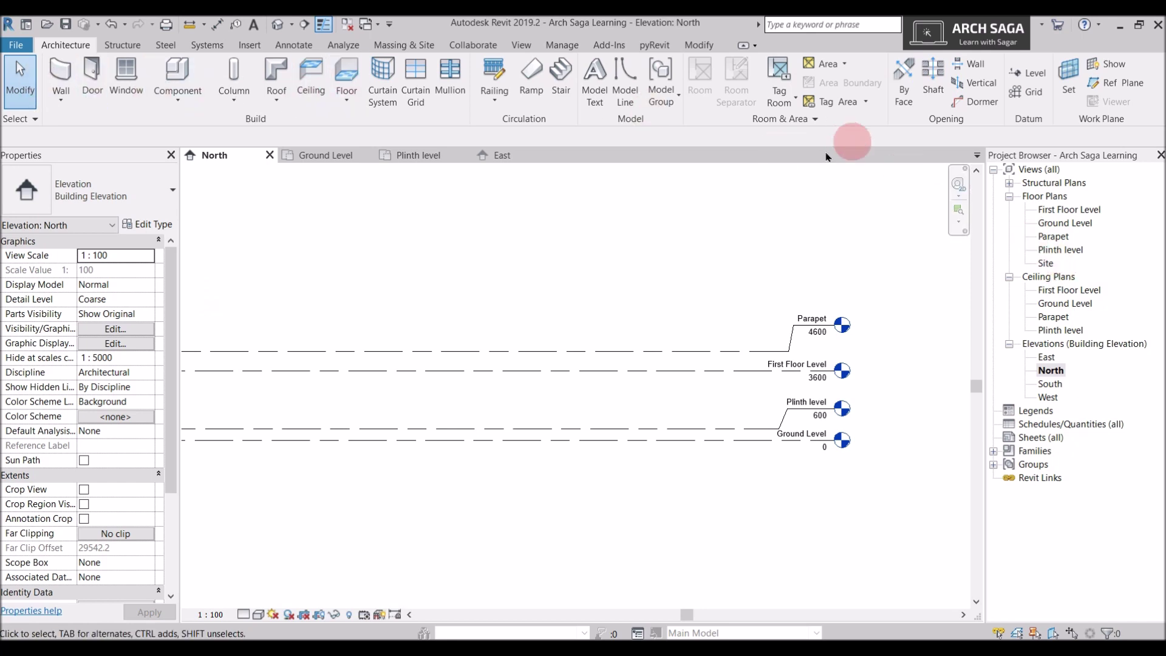
# Close the North and East elevation views and return to the Plinth level floor plan.
pyautogui.click(270, 155)
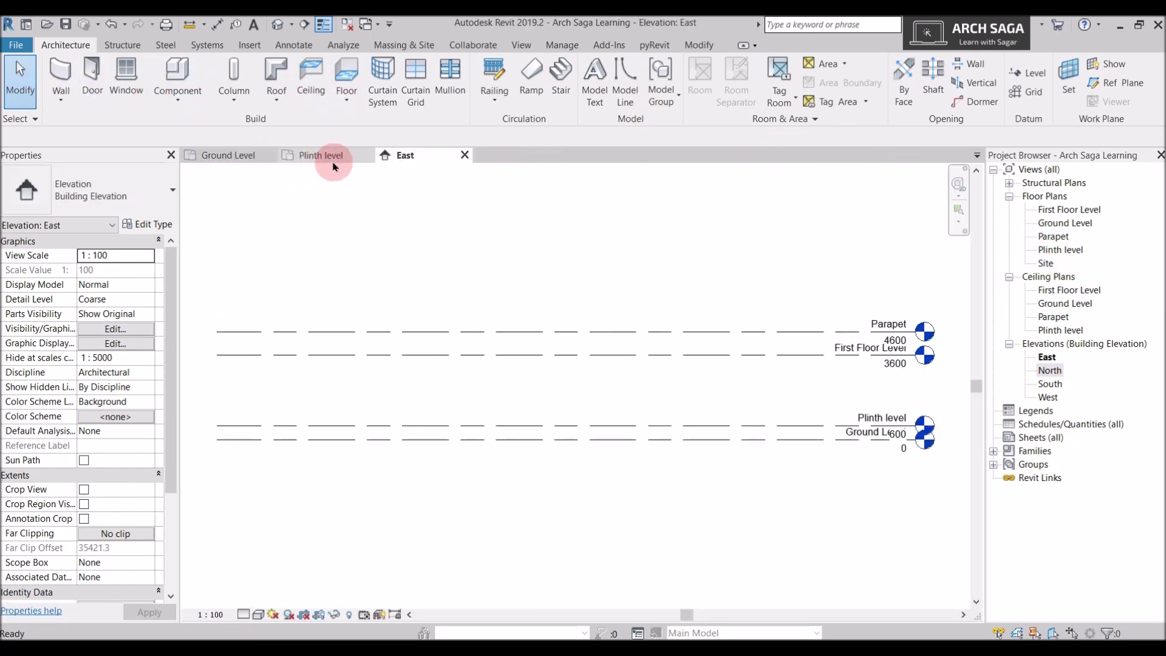
pyautogui.click(333, 161)
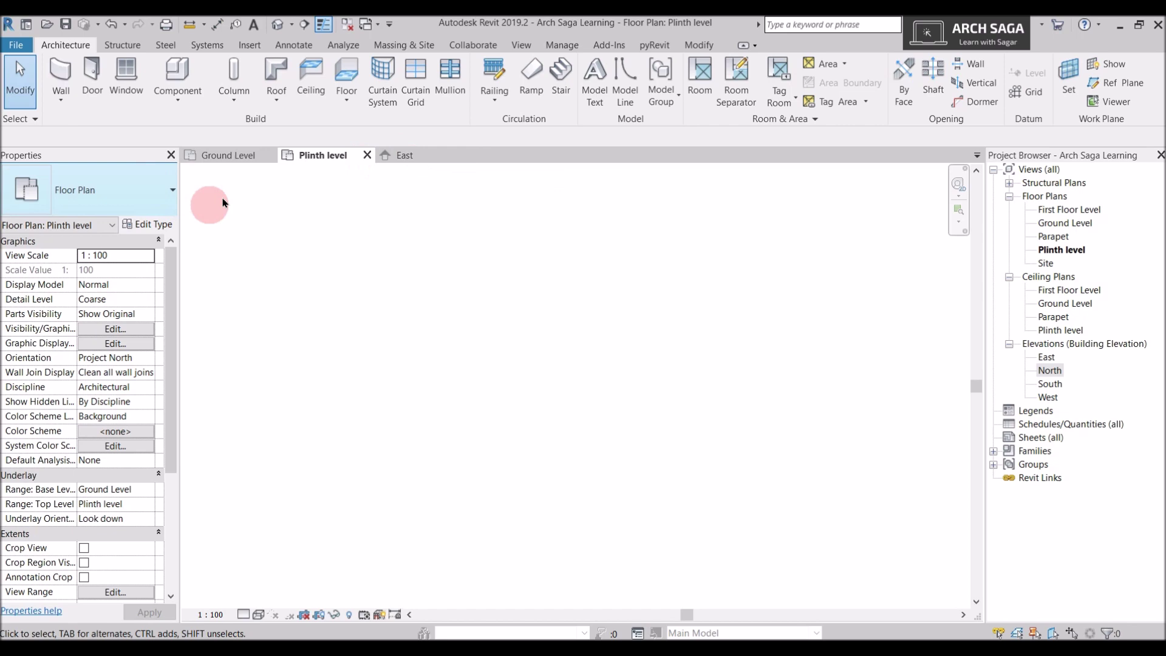
pyautogui.click(465, 155)
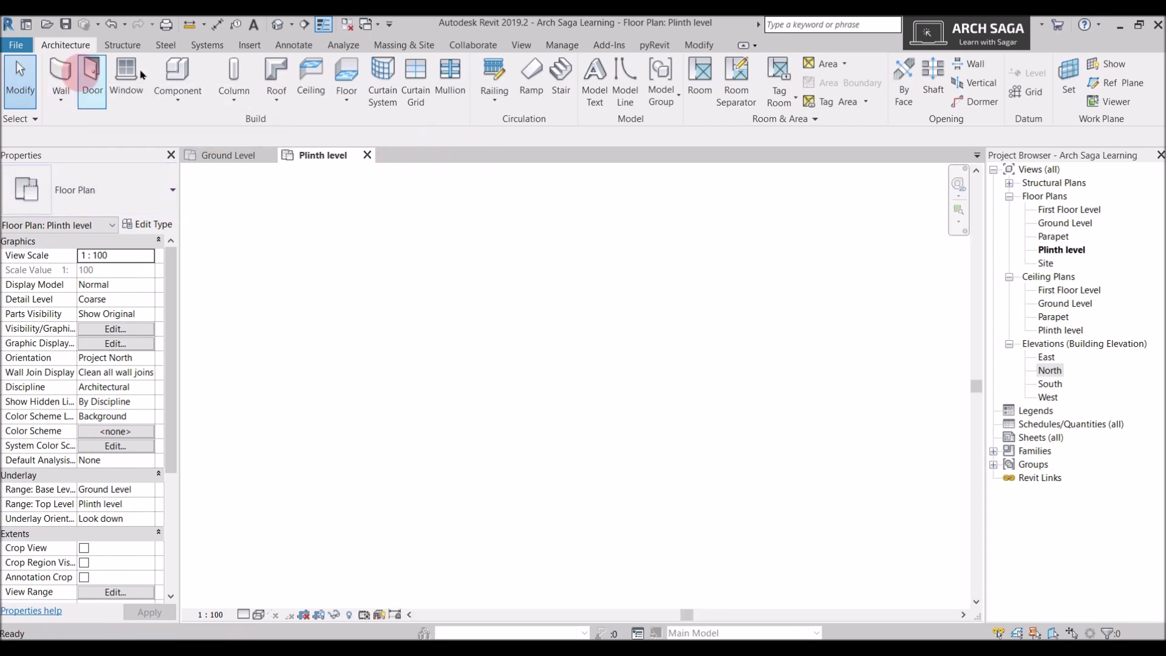
# Start an architectural floor on the Plinth level and duplicate the Generic Floor - 400mm type as Plinth Level 600mm.
pyautogui.click(346, 97)
pyautogui.click(373, 135)
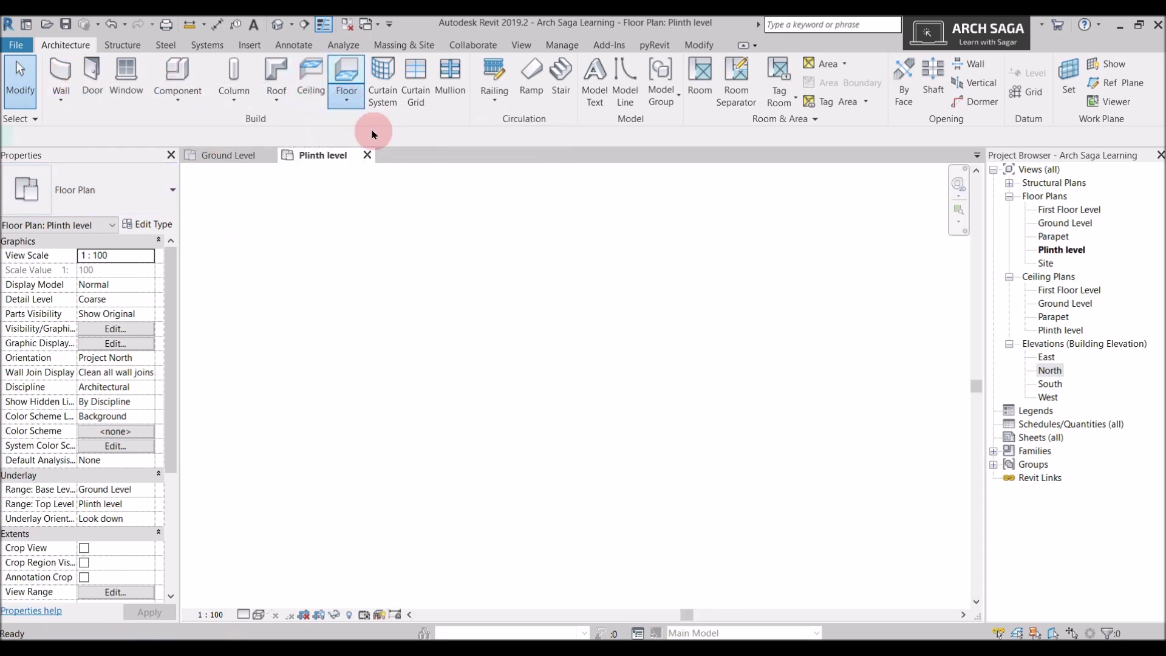
pyautogui.click(757, 66)
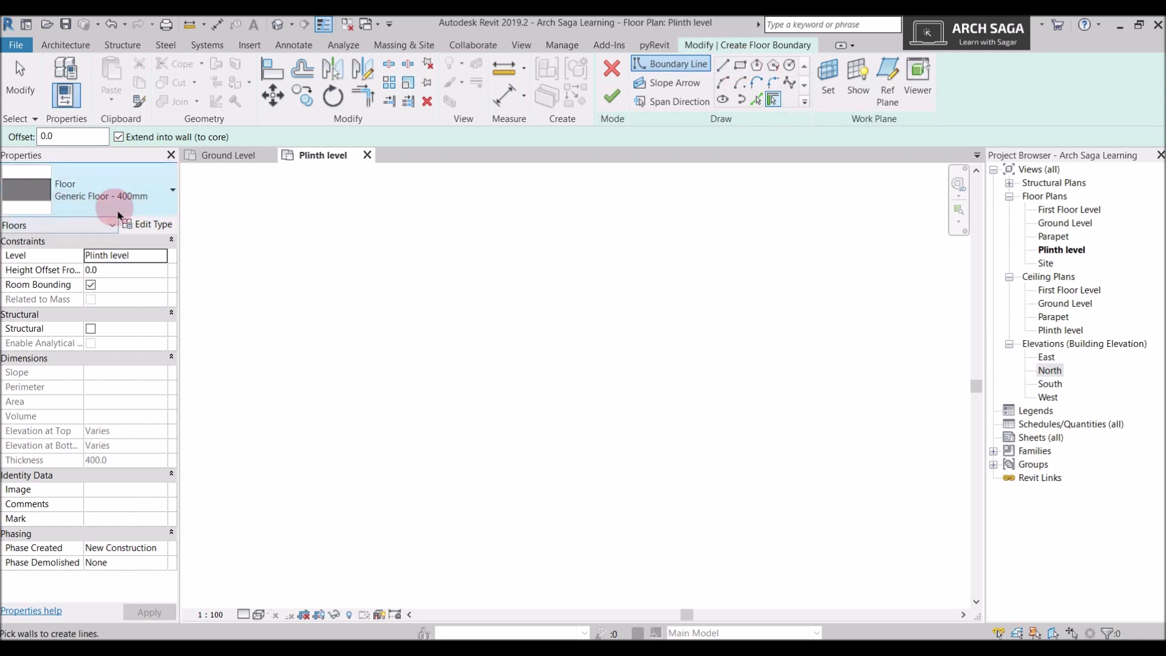
pyautogui.click(146, 224)
pyautogui.click(729, 163)
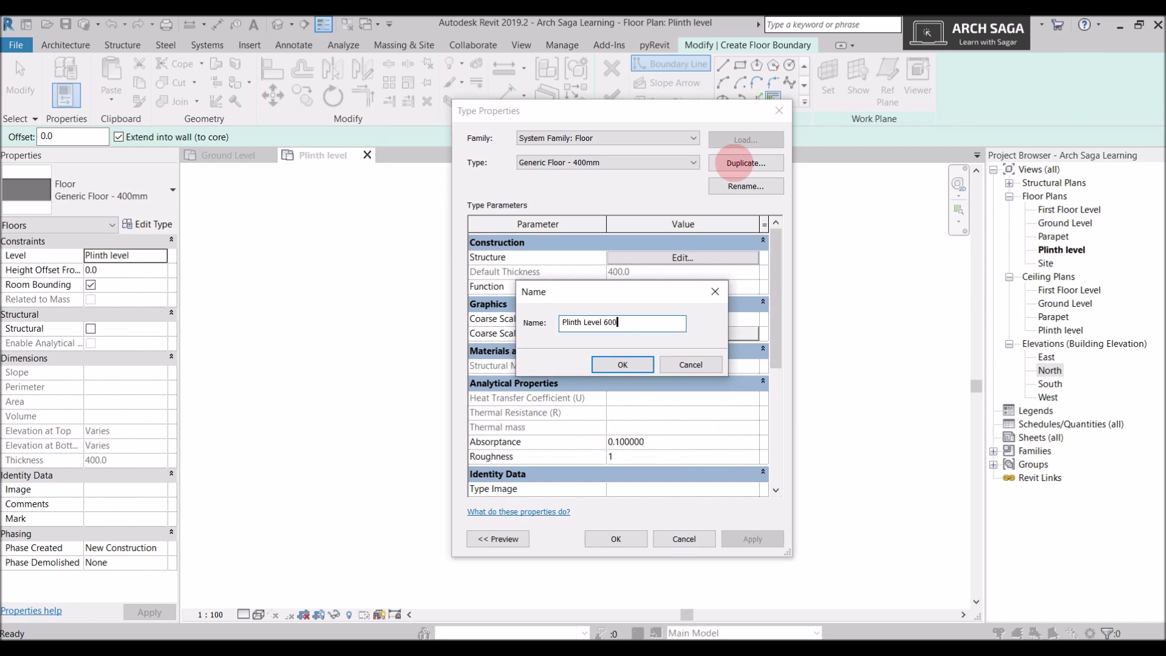
pyautogui.click(624, 363)
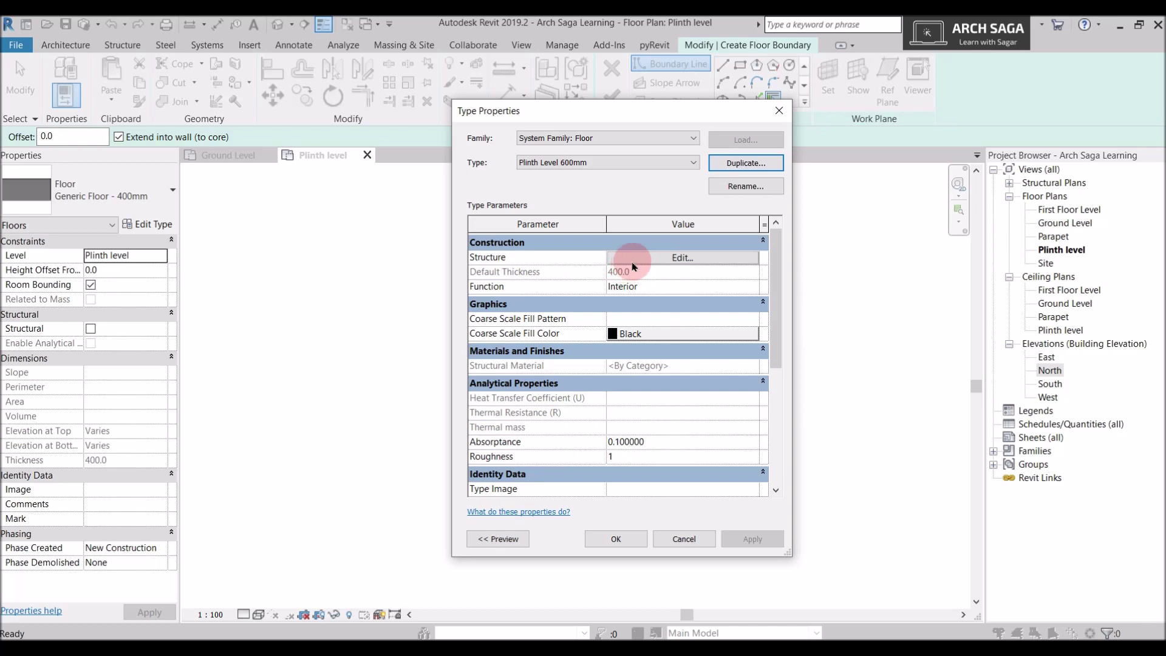
# Set the structure layer thickness of the Plinth Level 600mm floor type to 600 mm and apply the type to the new floor.
pyautogui.click(633, 260)
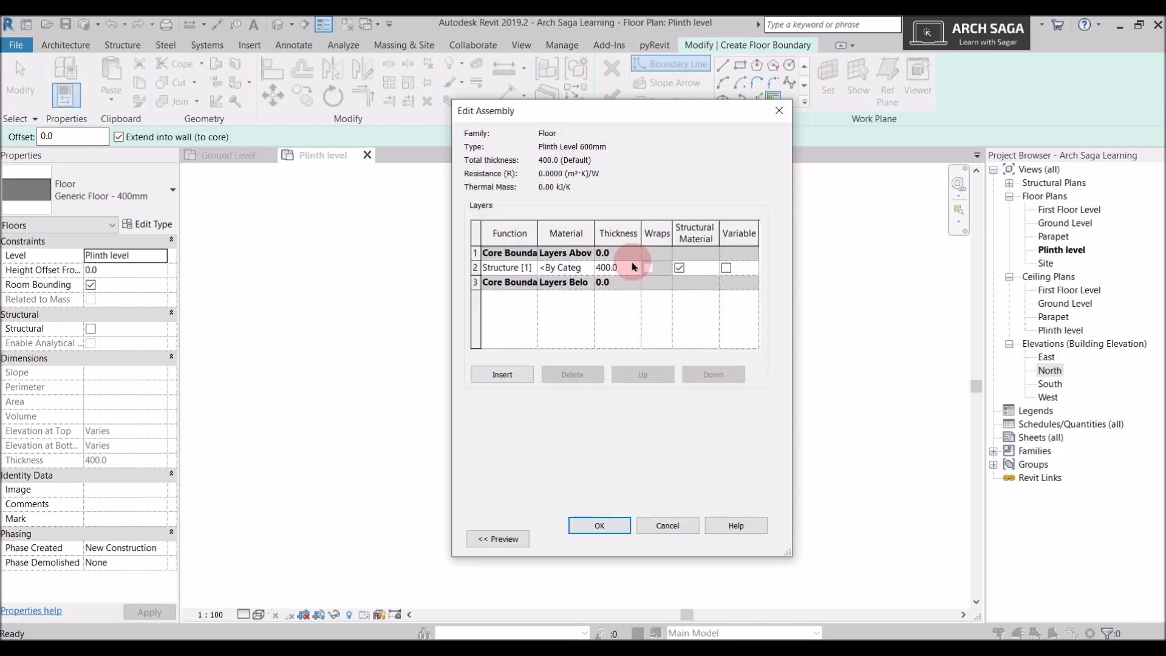
pyautogui.click(625, 269)
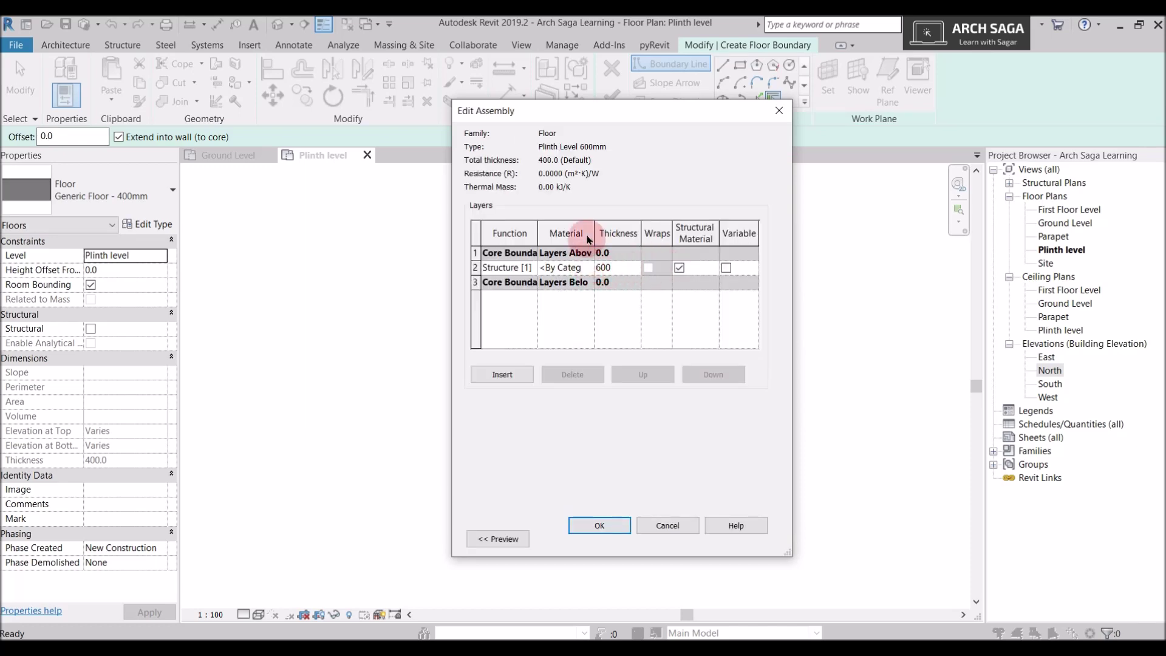
pyautogui.moveTo(595, 224); pyautogui.dragTo(620, 223)
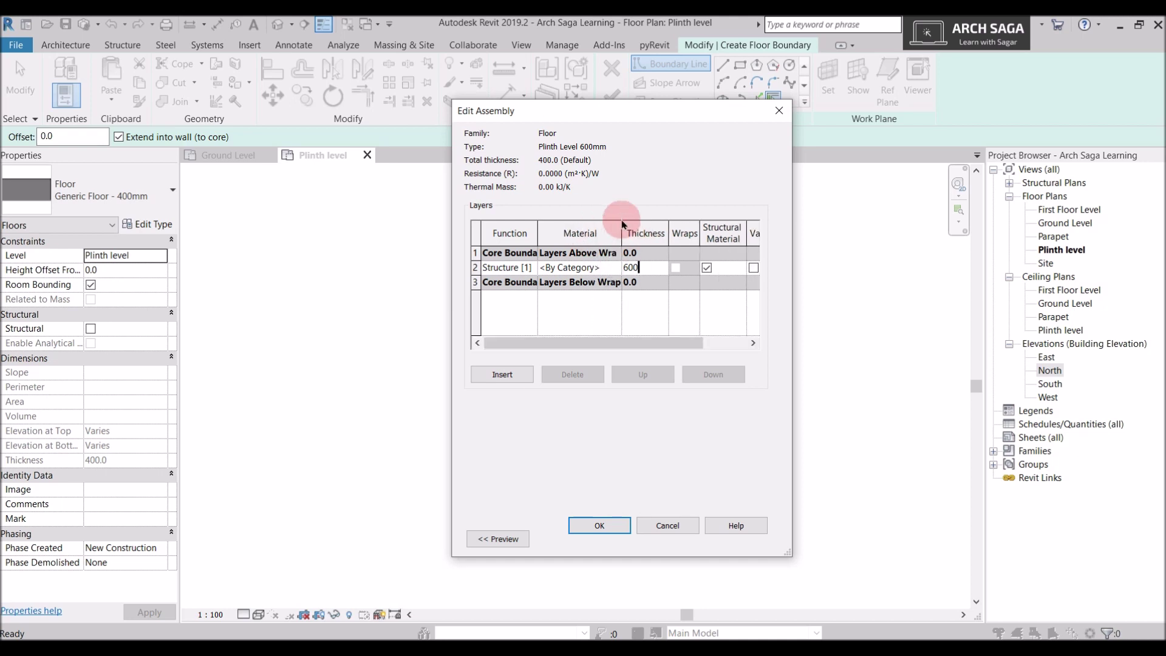
pyautogui.click(585, 265)
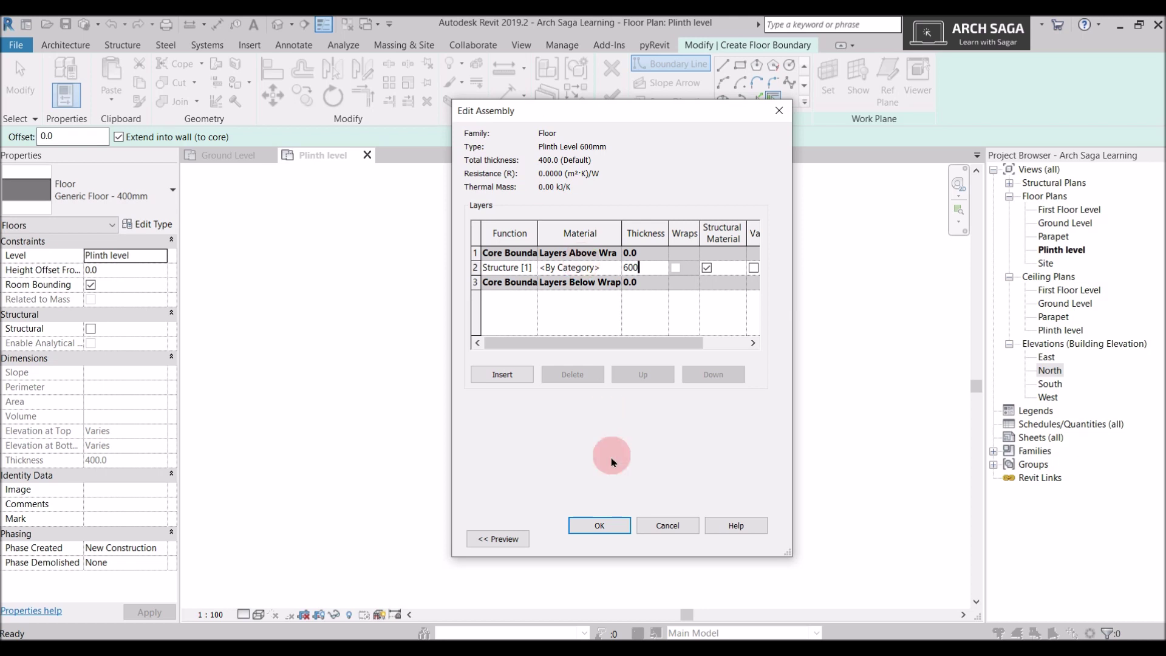
pyautogui.click(603, 517)
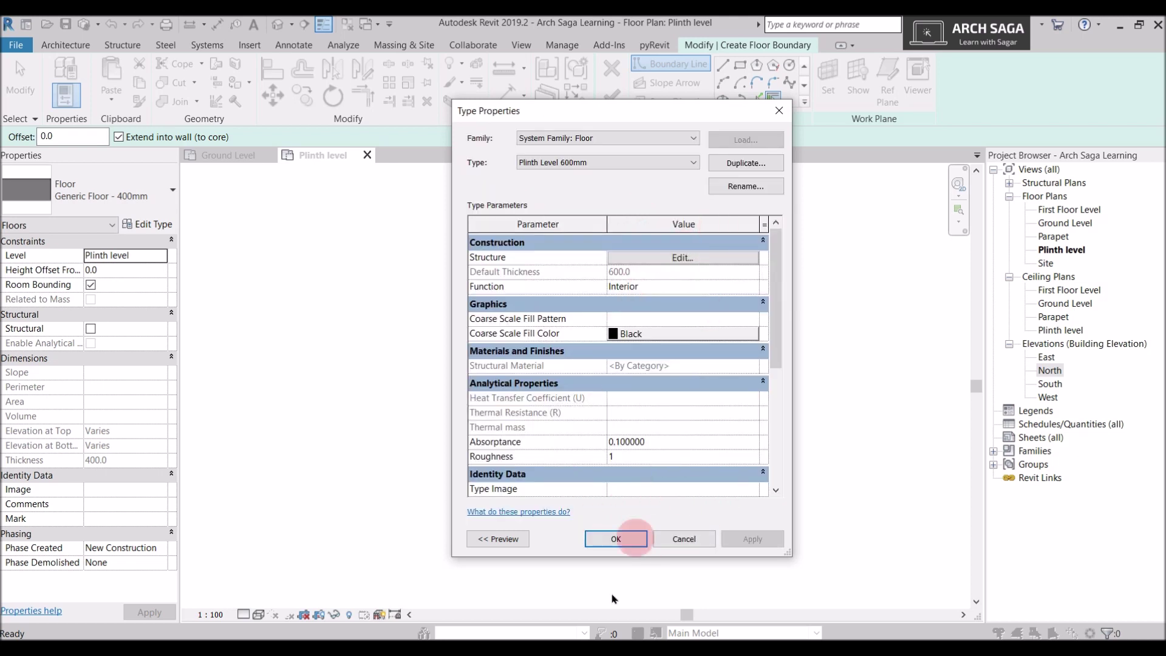
pyautogui.click(601, 539)
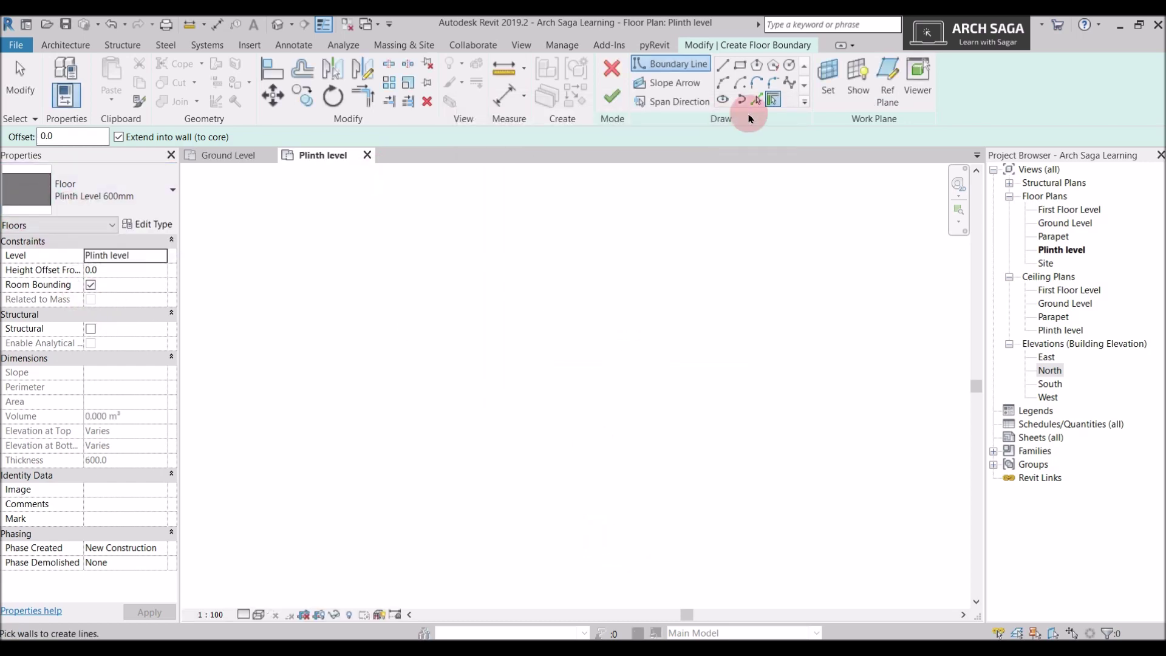
# Sketch a rectangular floor boundary of about 89 m² on the Plinth level and finish the floor.
pyautogui.click(739, 65)
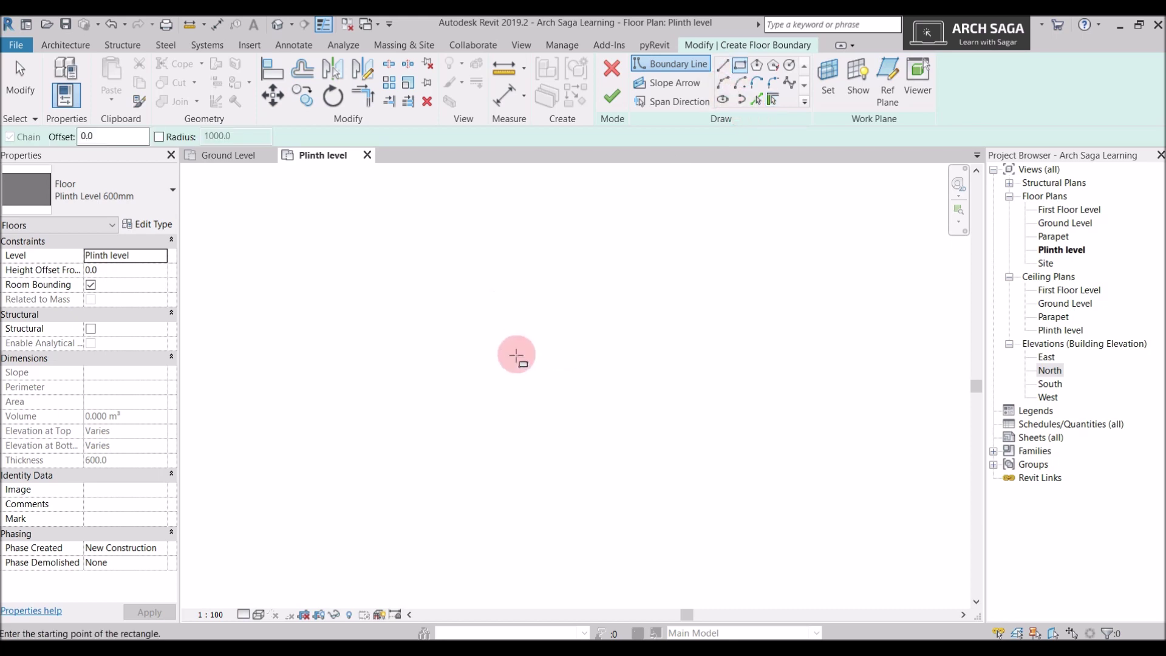
pyautogui.click(450, 305)
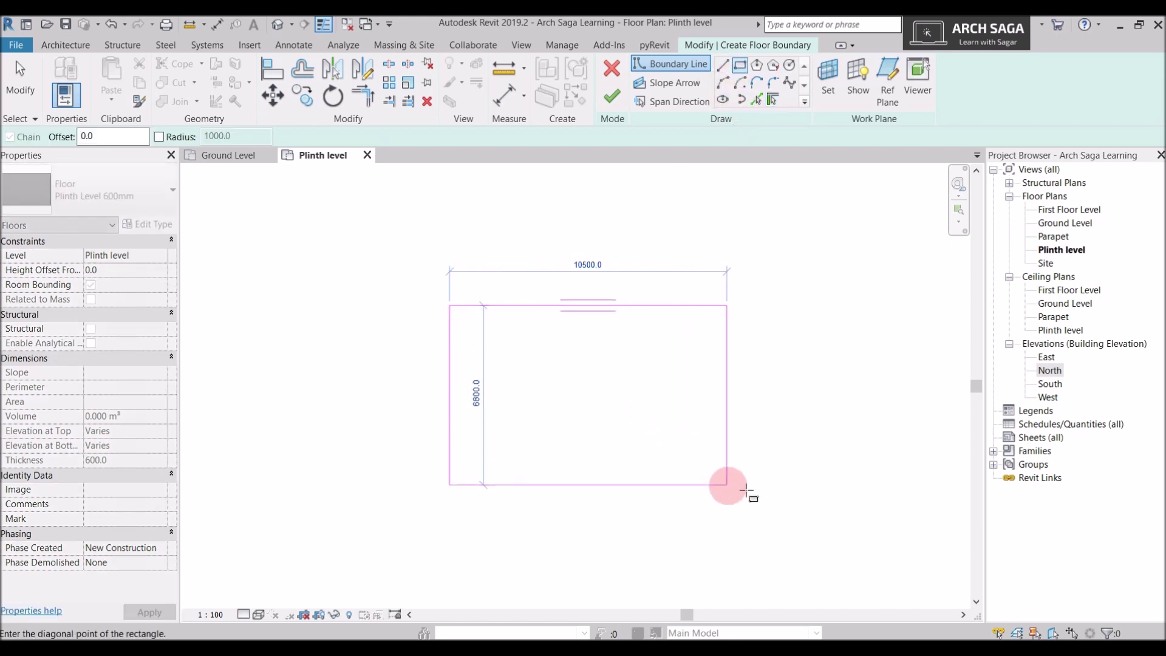
pyautogui.click(779, 494)
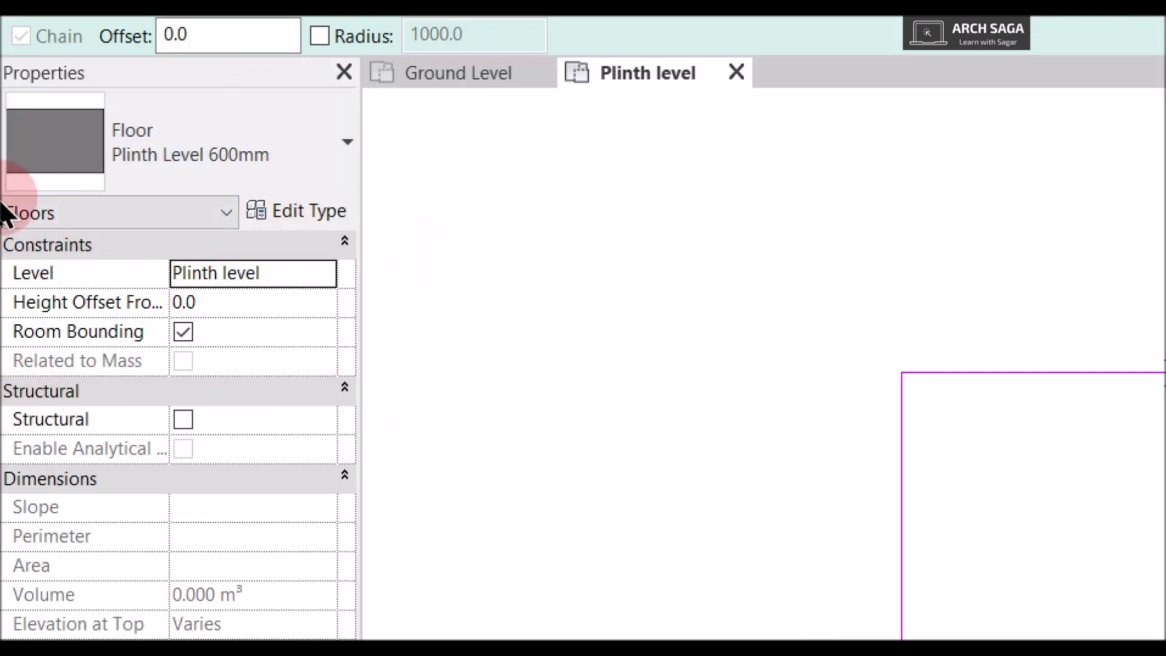
pyautogui.click(324, 275)
pyautogui.click(324, 273)
pyautogui.click(324, 273)
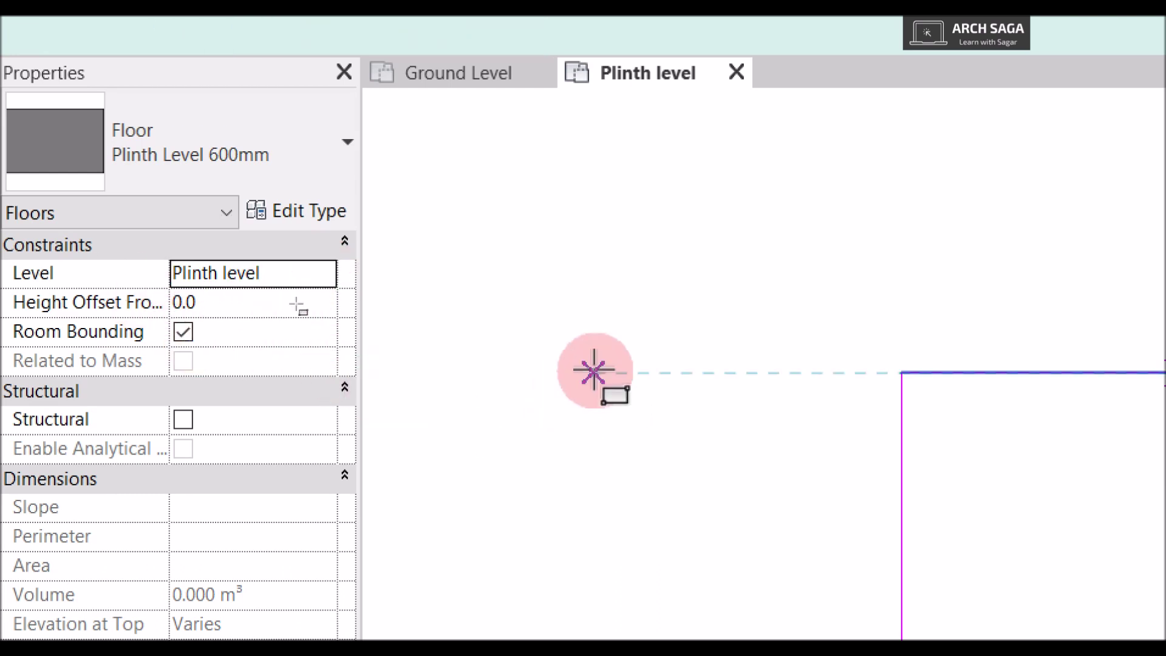
pyautogui.press('Escape')
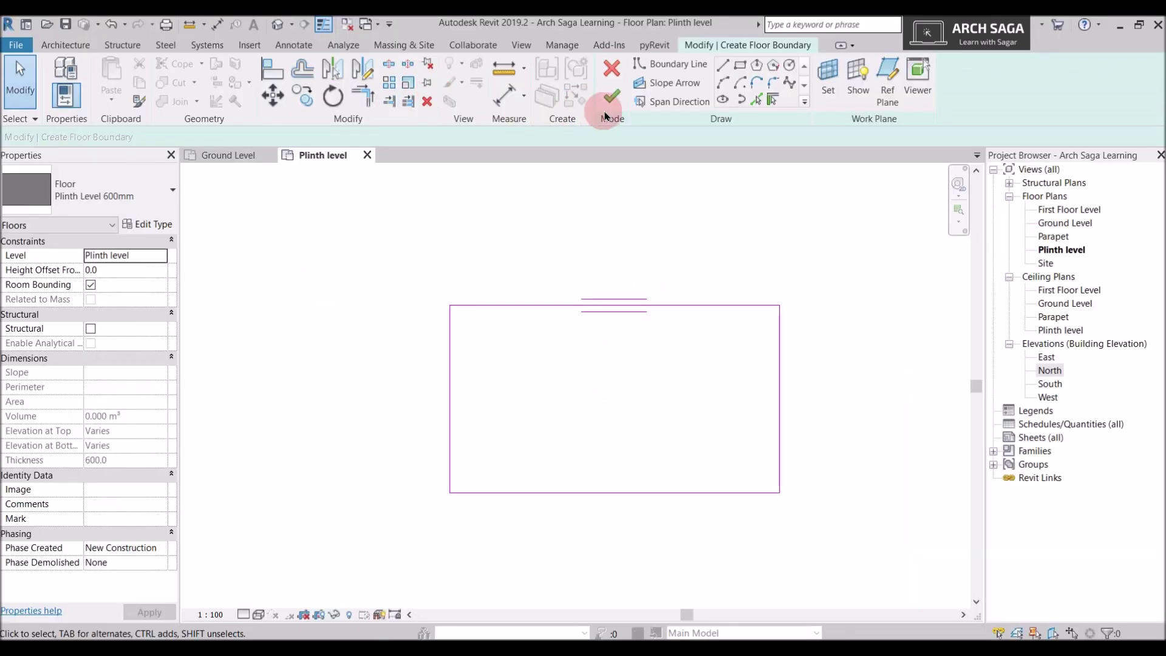
pyautogui.click(611, 99)
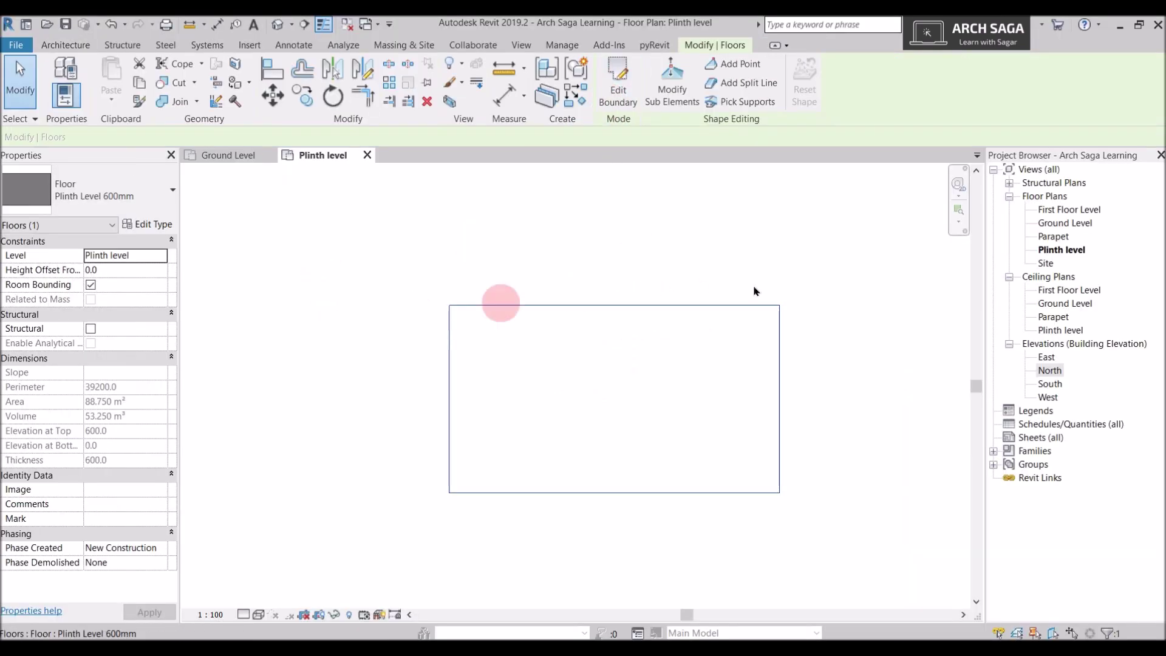
# Open the North elevation and examine where the plinth floor sits relative to the Ground and Plinth levels.
pyautogui.click(1055, 373)
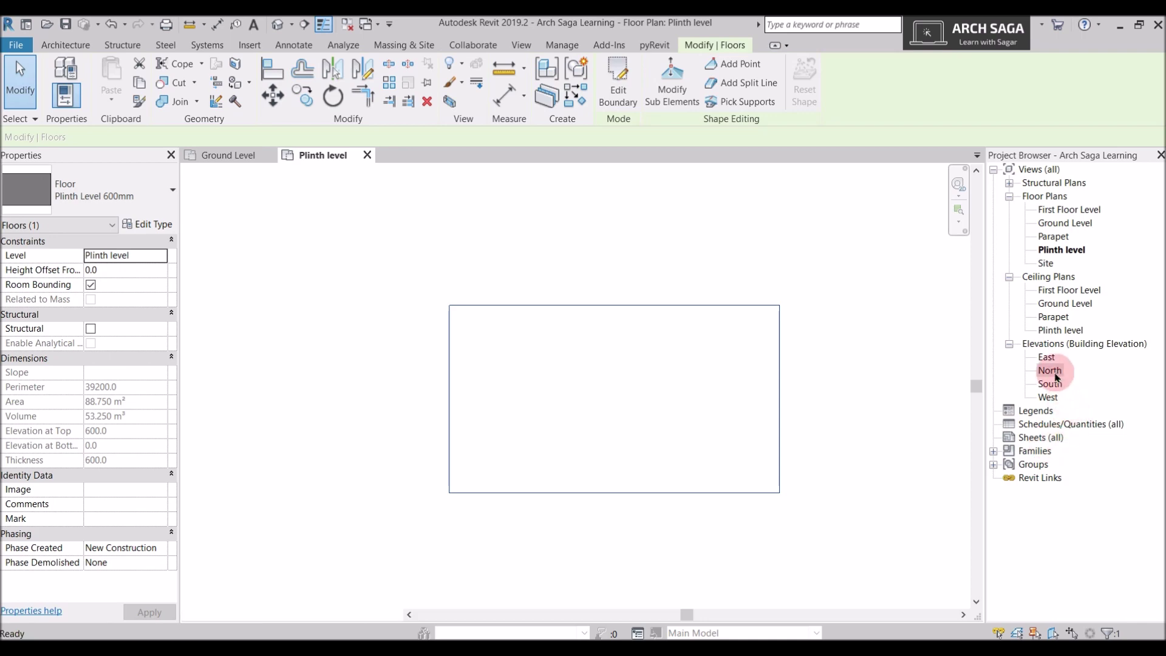
pyautogui.scroll(2, 498, 428)
pyautogui.moveTo(469, 456); pyautogui.dragTo(307, 455, button='middle')
pyautogui.scroll(-2, 565, 448)
pyautogui.moveTo(632, 440); pyautogui.dragTo(349, 457, button='middle')
pyautogui.scroll(1, 349, 458)
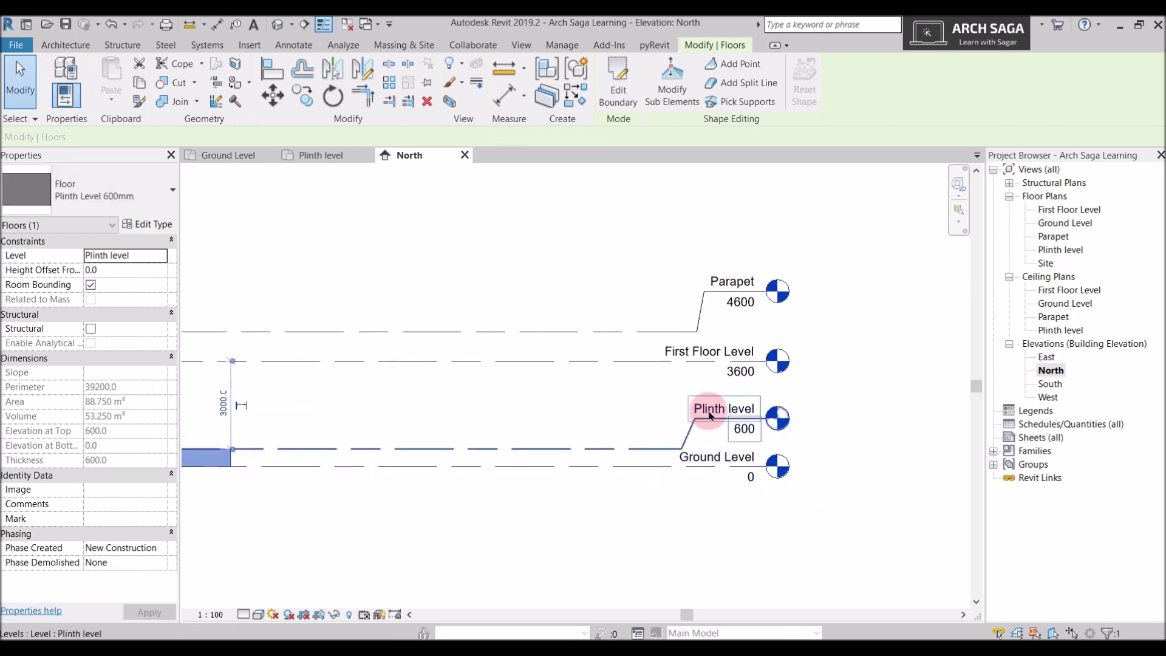
pyautogui.scroll(1, 321, 437)
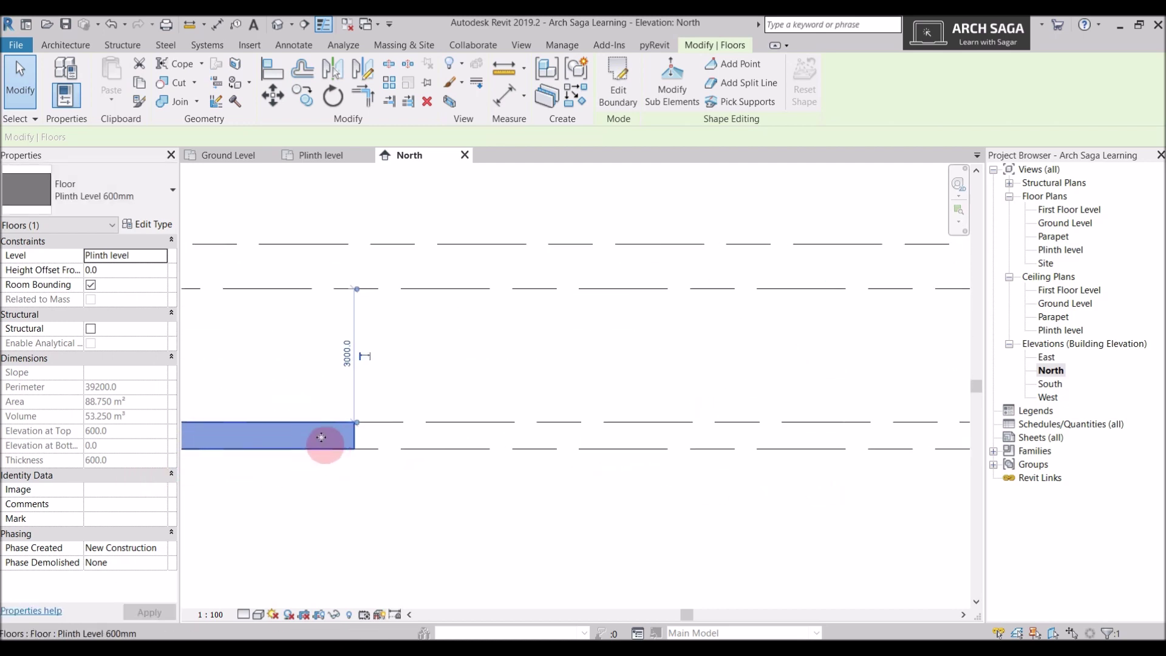
pyautogui.scroll(-2, 338, 419)
pyautogui.scroll(1, 494, 460)
pyautogui.doubleClick(951, 439)
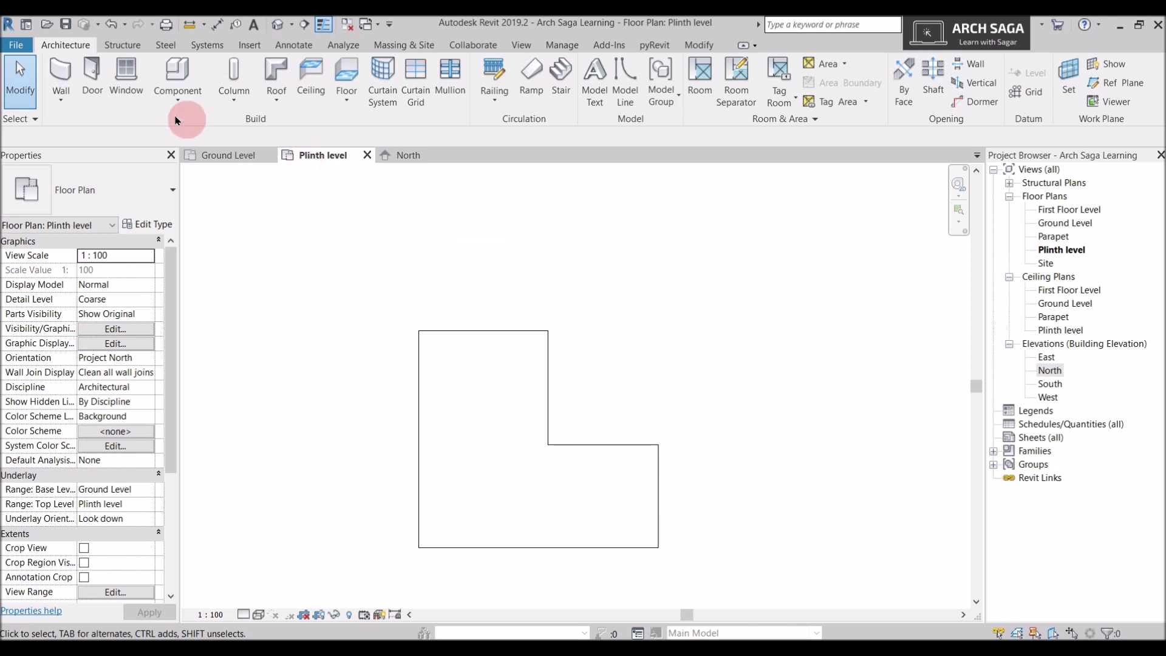
# Start an architectural wall in the Plinth level floor plan and choose the Brick Wall 150mm type.
pyautogui.click(62, 96)
pyautogui.click(105, 127)
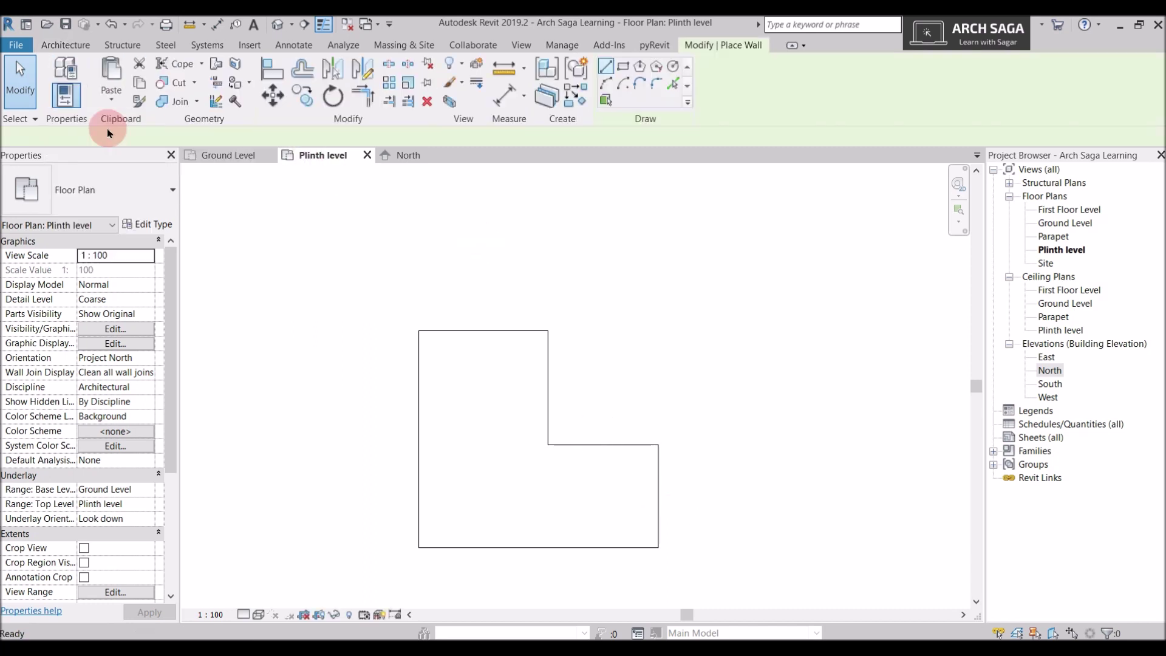
pyautogui.click(127, 178)
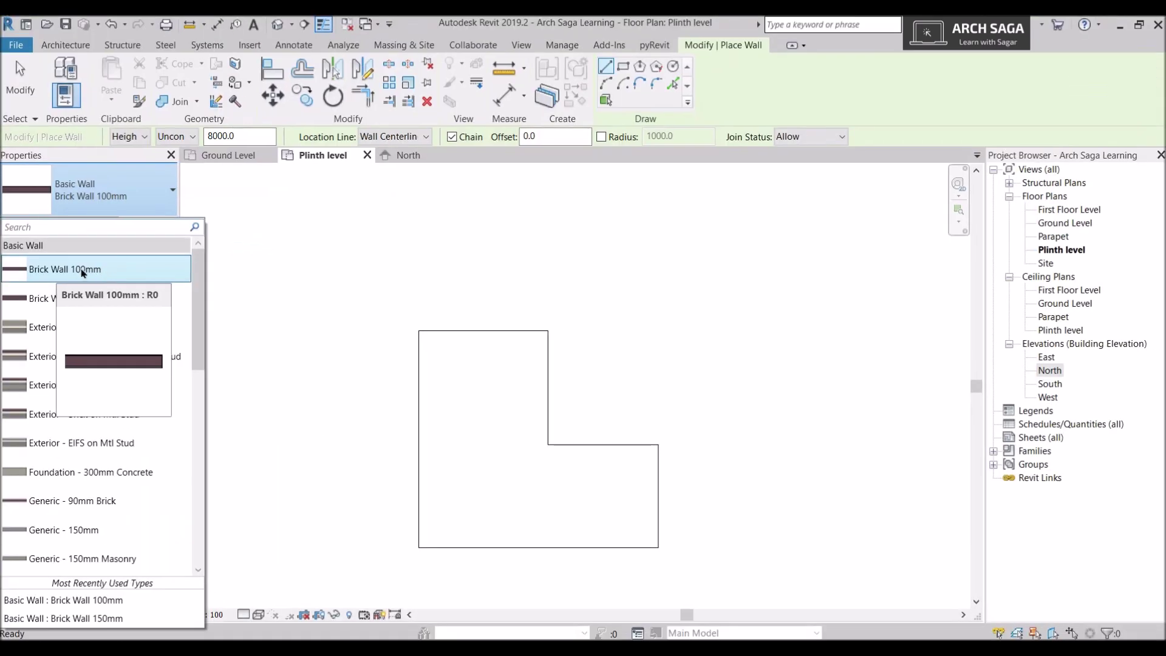
pyautogui.click(556, 299)
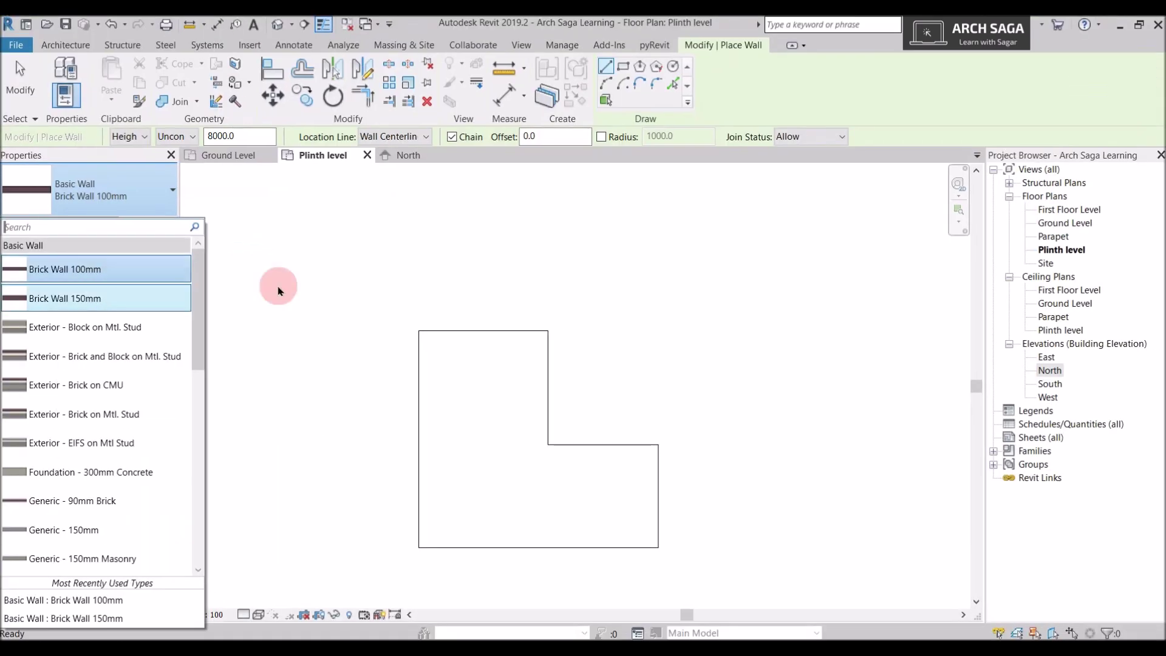
pyautogui.click(113, 197)
pyautogui.click(105, 301)
pyautogui.scroll(1, 428, 330)
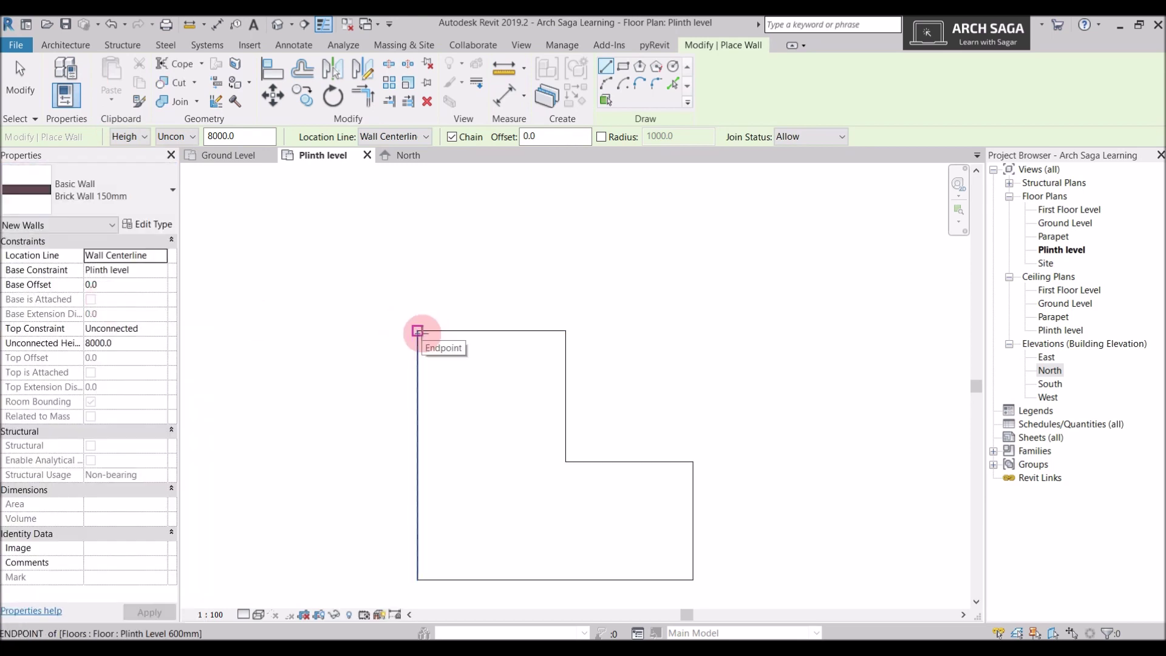
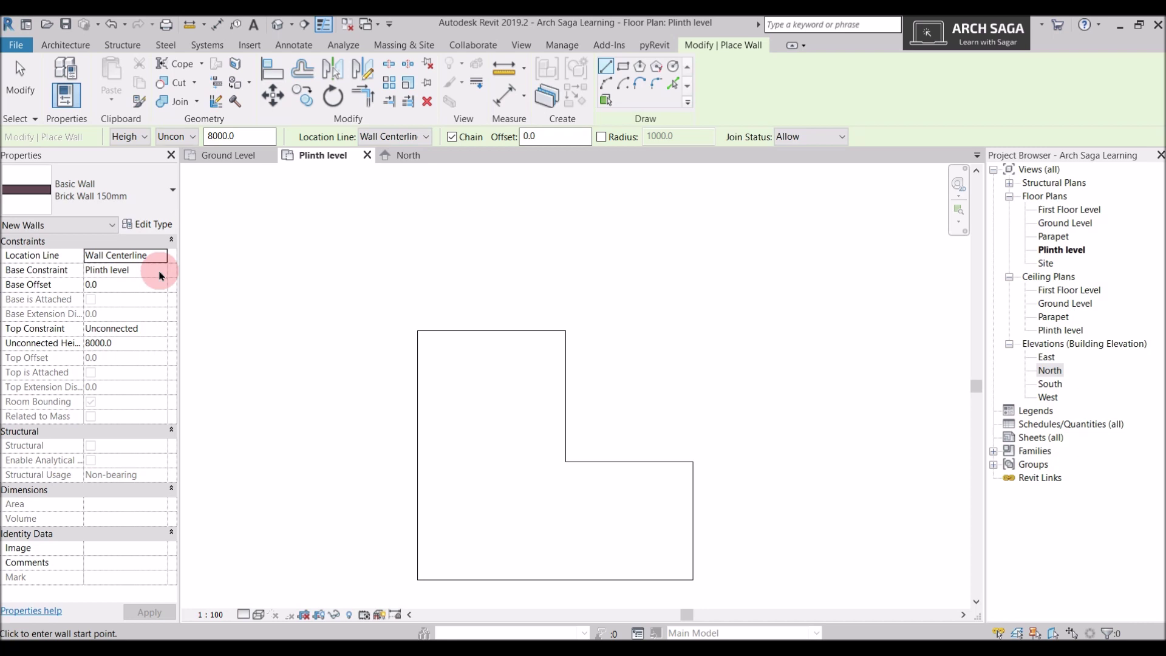
# Check the floor and the level heights in the North elevation, and return to the Plinth level floor plan.
pyautogui.click(406, 156)
pyautogui.scroll(3, 831, 439)
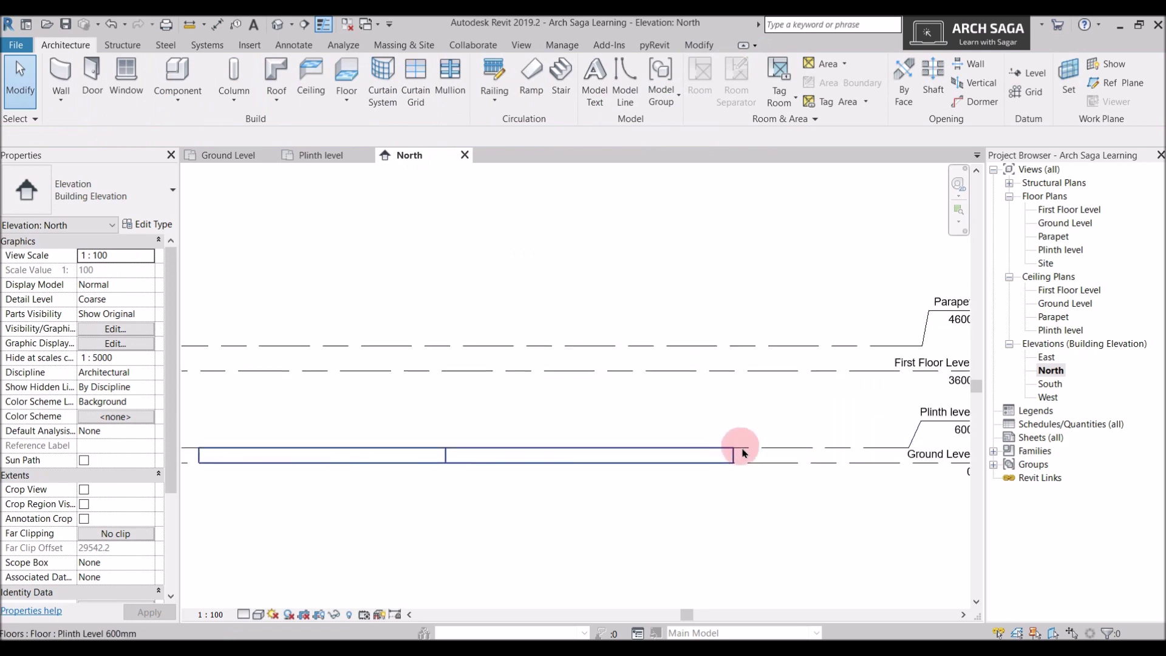
pyautogui.moveTo(944, 411); pyautogui.dragTo(860, 430, button='middle')
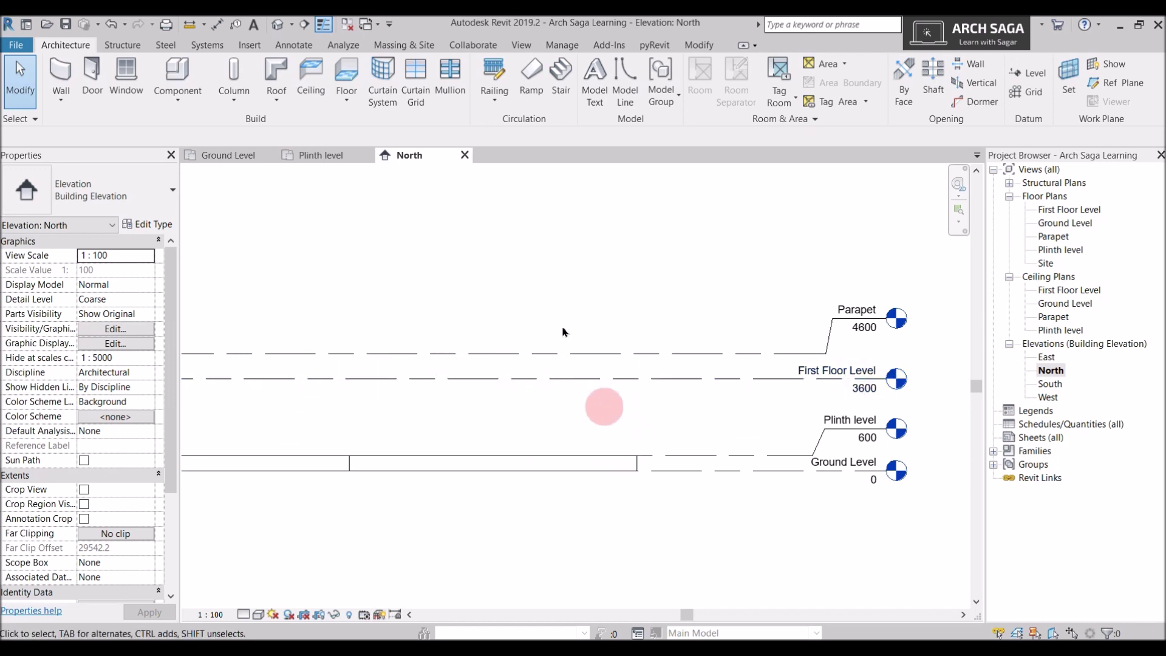
pyautogui.click(486, 156)
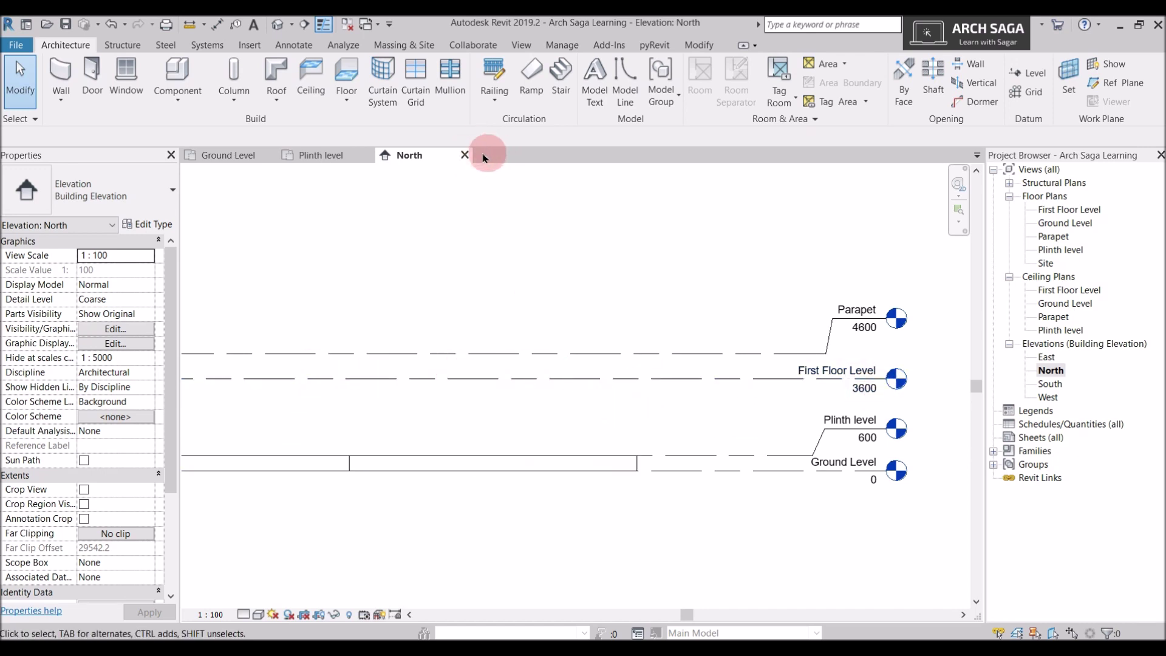
pyautogui.click(331, 155)
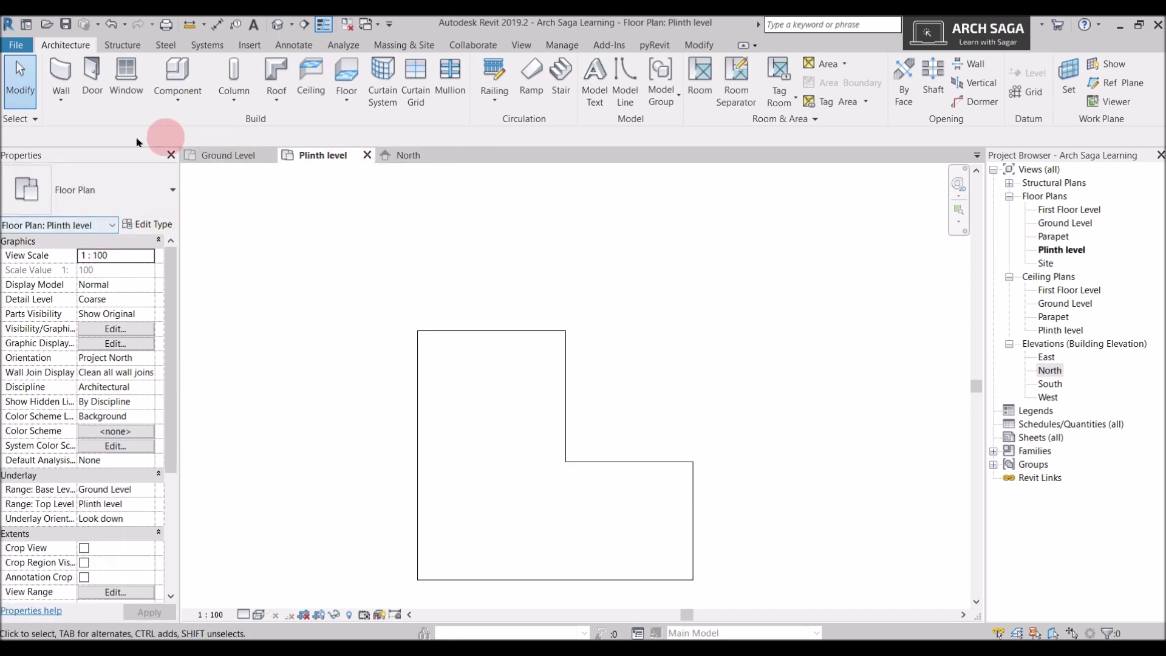
# Restart the wall command and set the top constraint of the new walls to Up to level: First Floor Level.
pyautogui.click(61, 74)
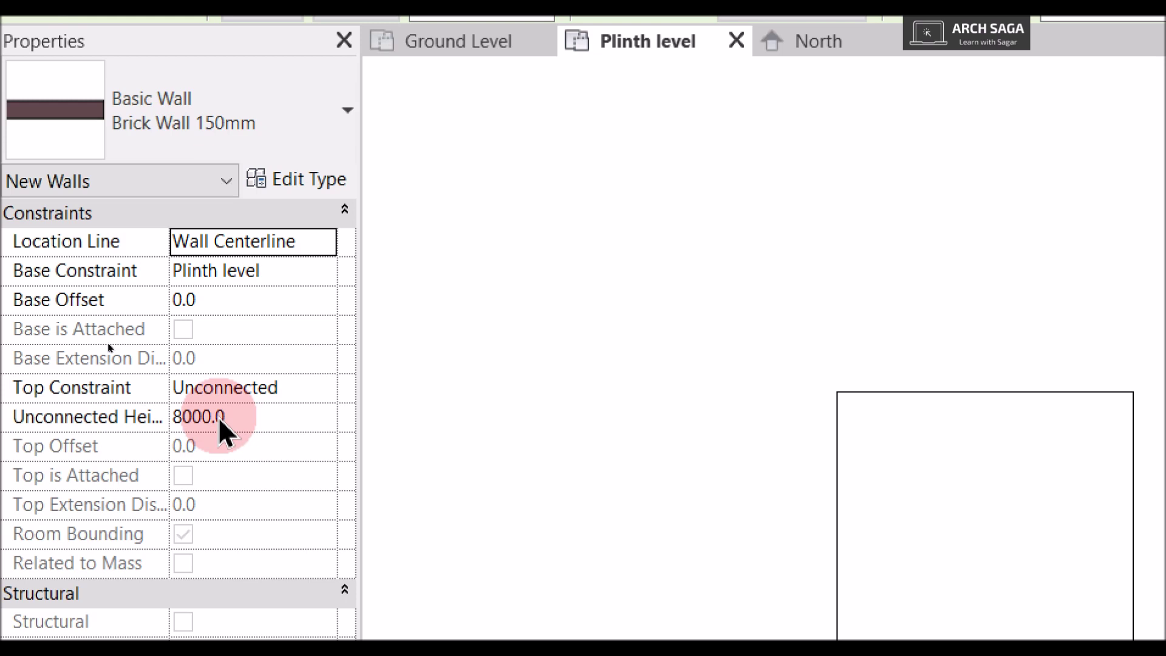
pyautogui.click(325, 382)
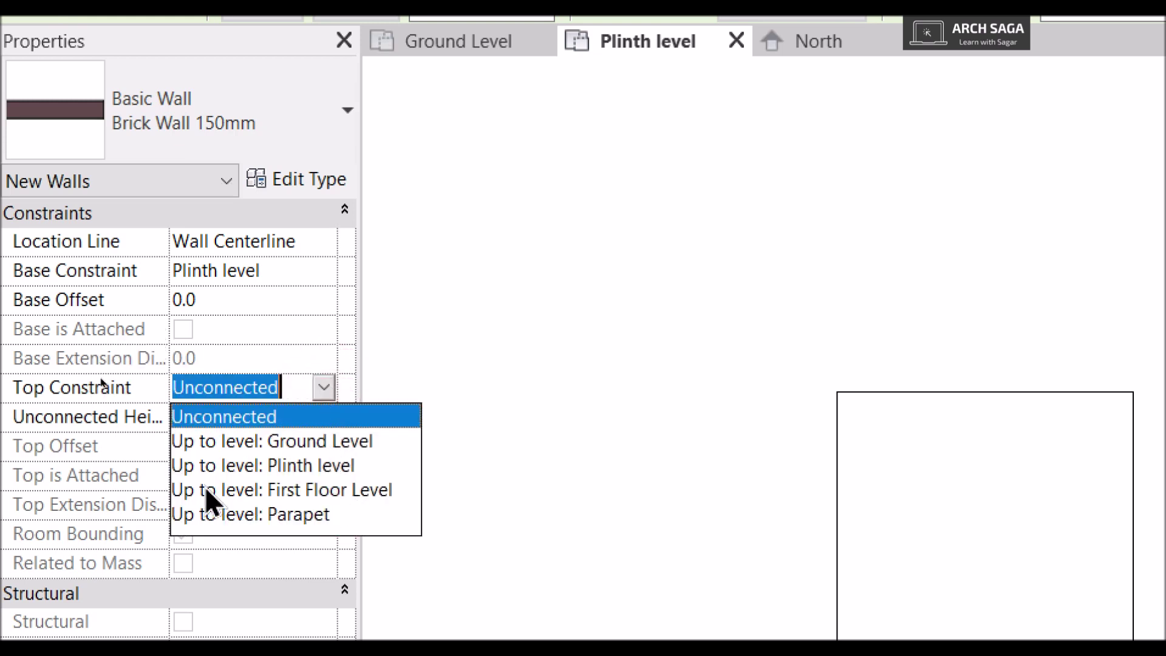
pyautogui.click(342, 489)
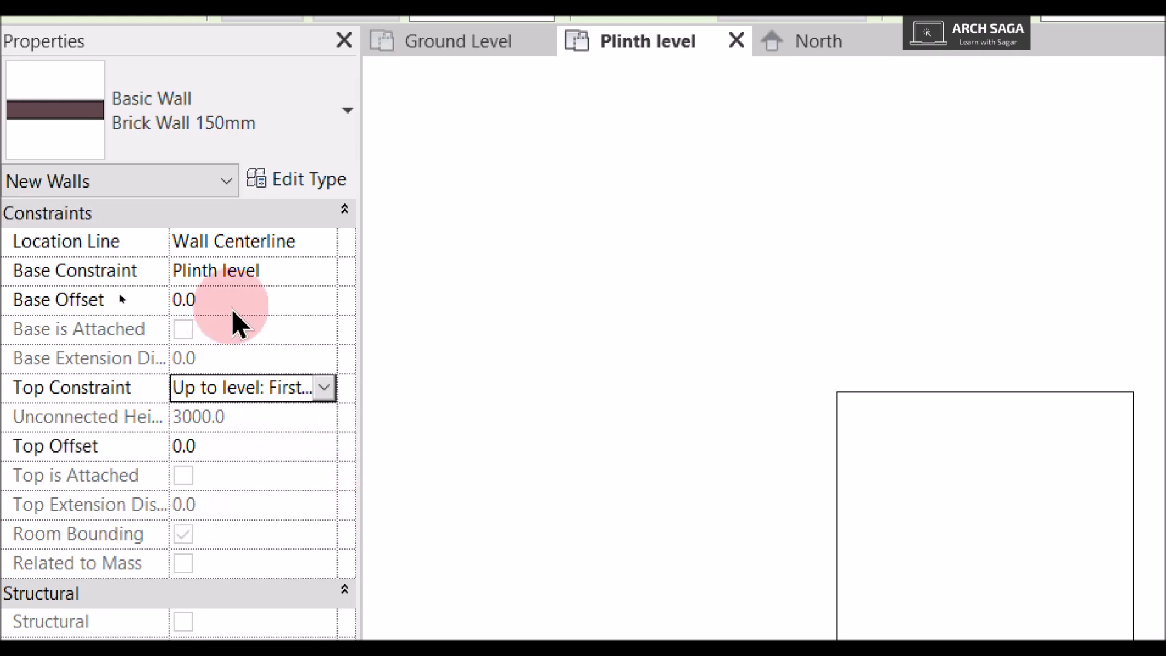
pyautogui.click(200, 408)
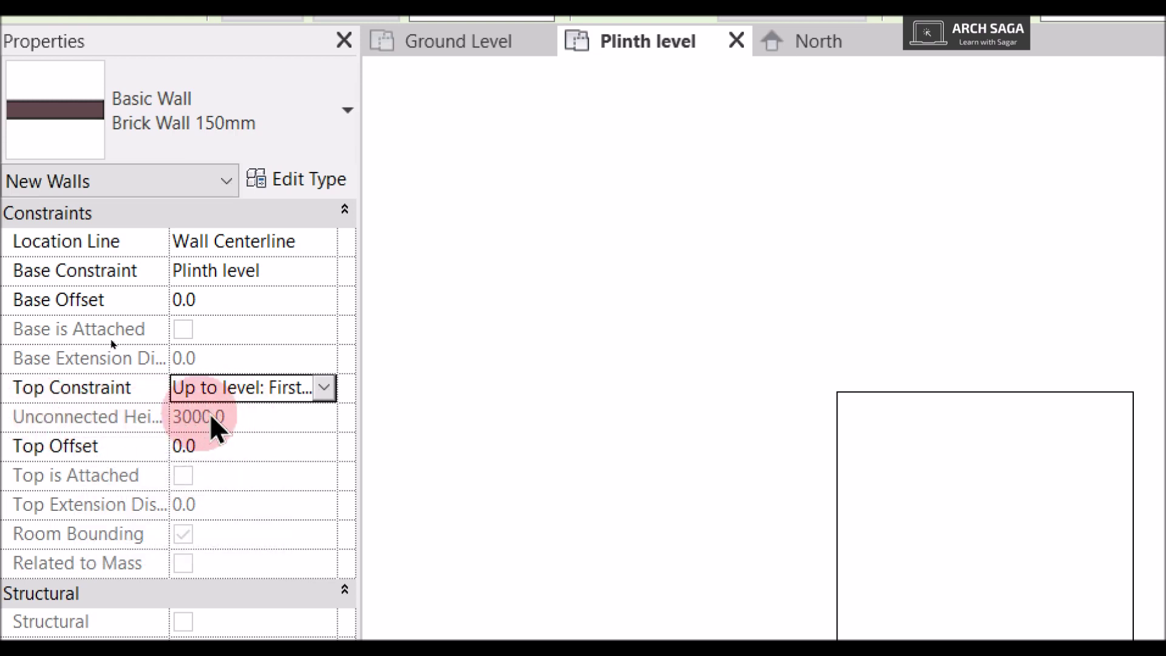
# Try the Unconnected top constraint with its editable height, and restore Up to level: First Floor Level.
pyautogui.click(325, 387)
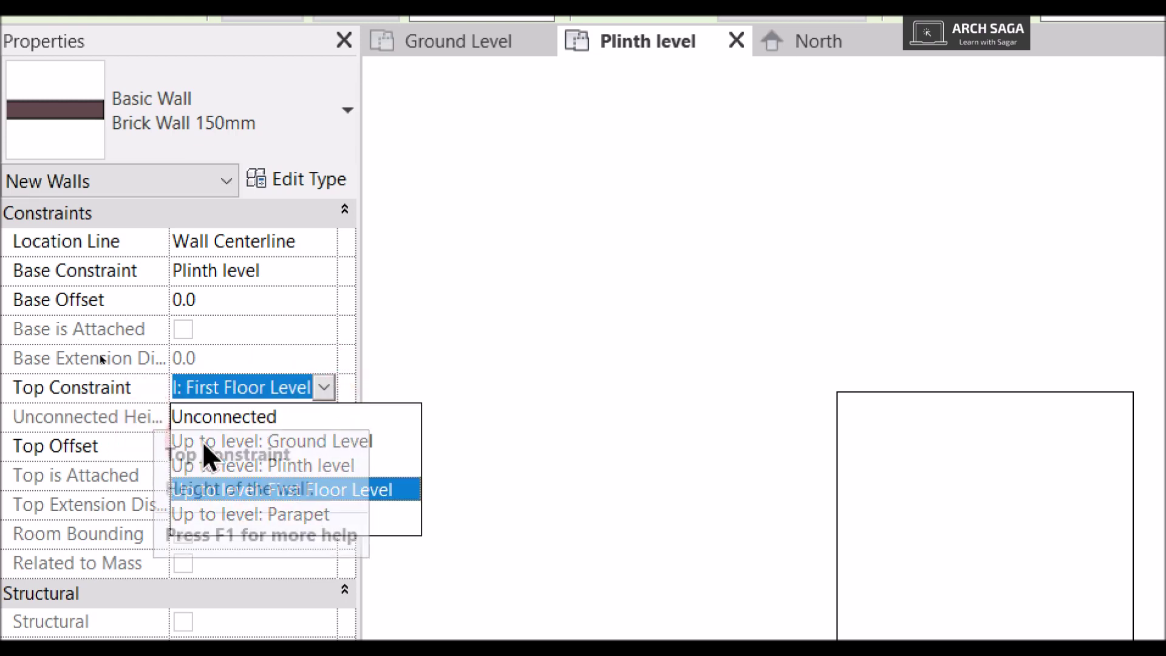
pyautogui.click(224, 417)
pyautogui.click(273, 415)
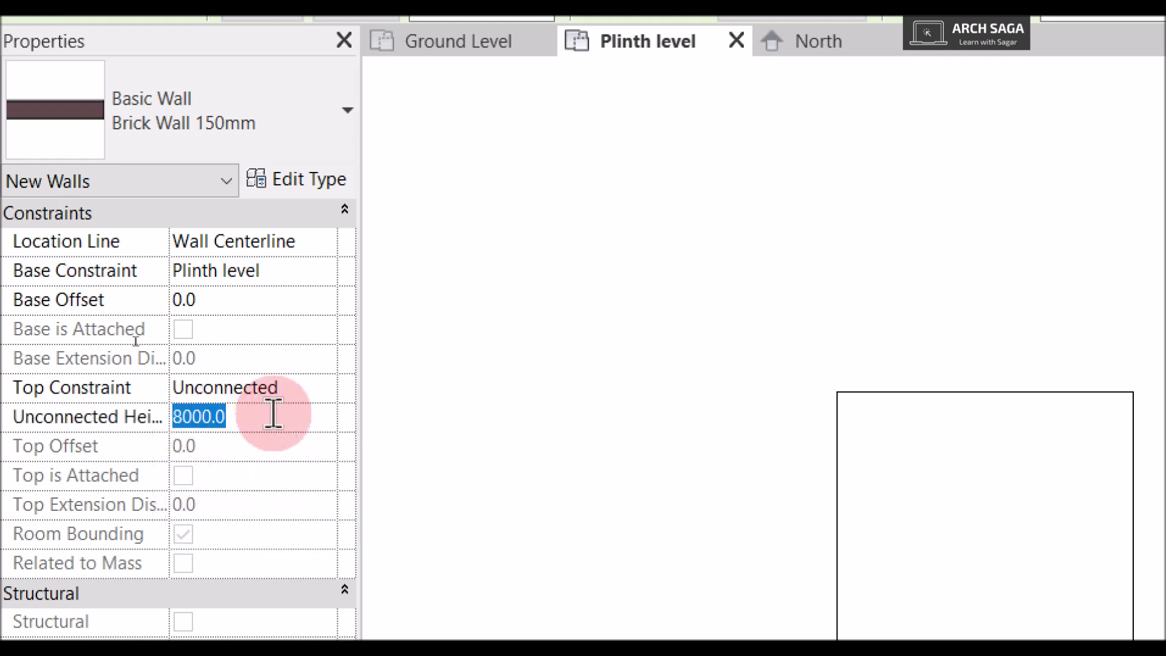
pyautogui.click(319, 394)
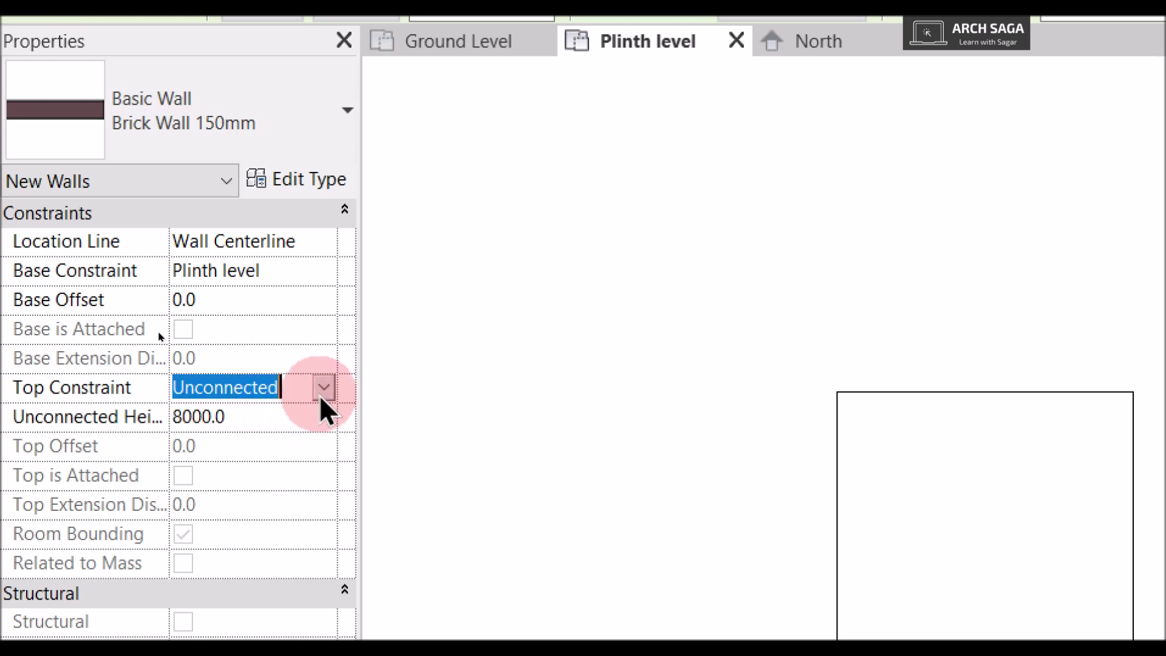
pyautogui.click(324, 388)
pyautogui.click(322, 486)
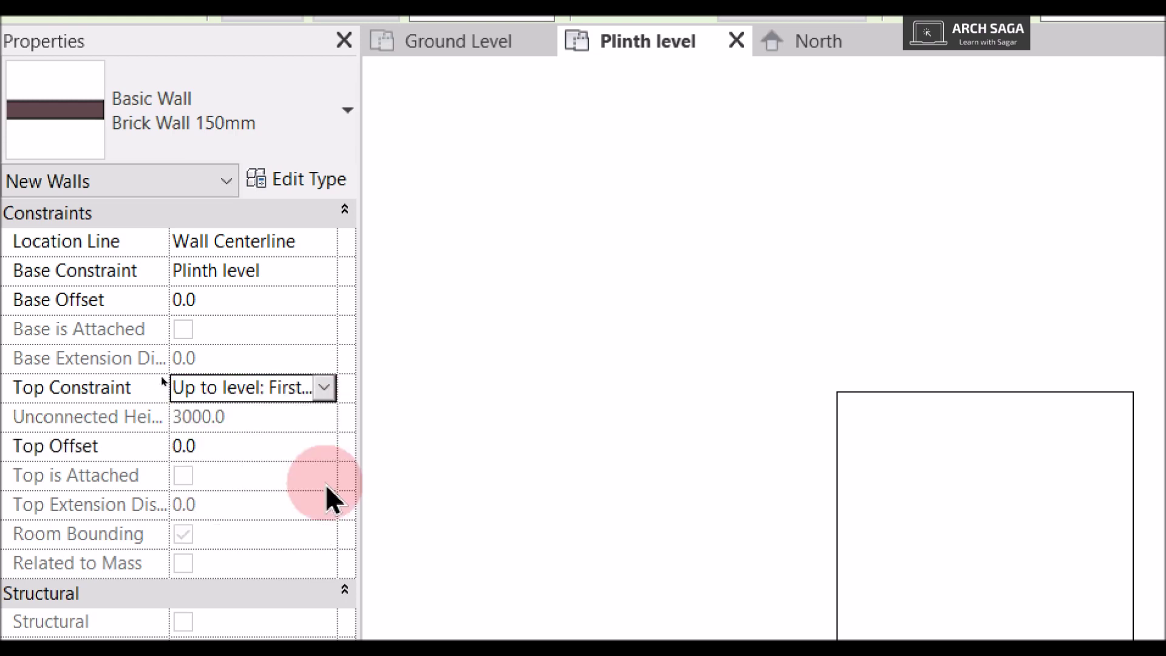
# Set the location line of the new walls to Finish Face: Exterior.
pyautogui.scroll(-1, 399, 299)
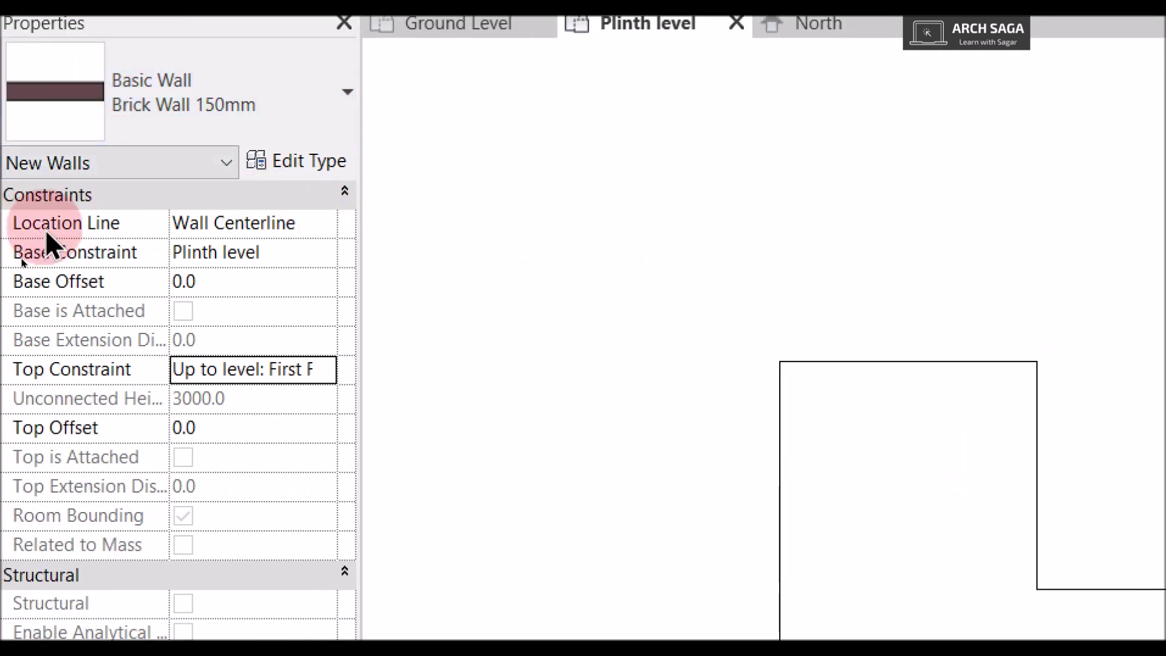
pyautogui.click(325, 223)
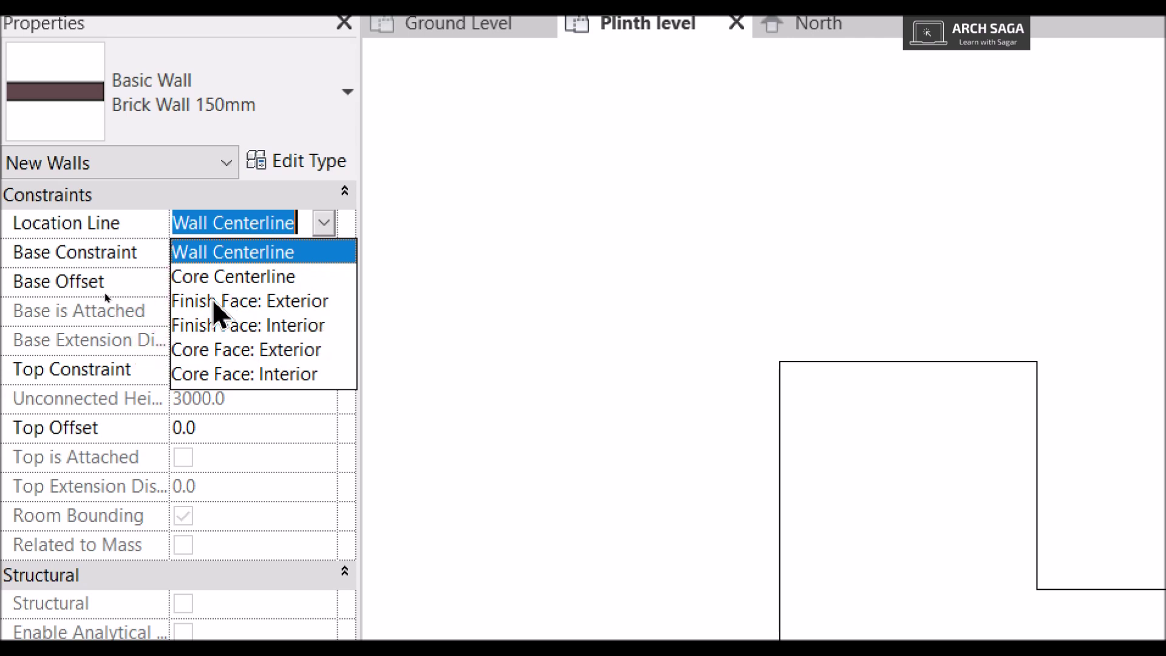
pyautogui.click(262, 303)
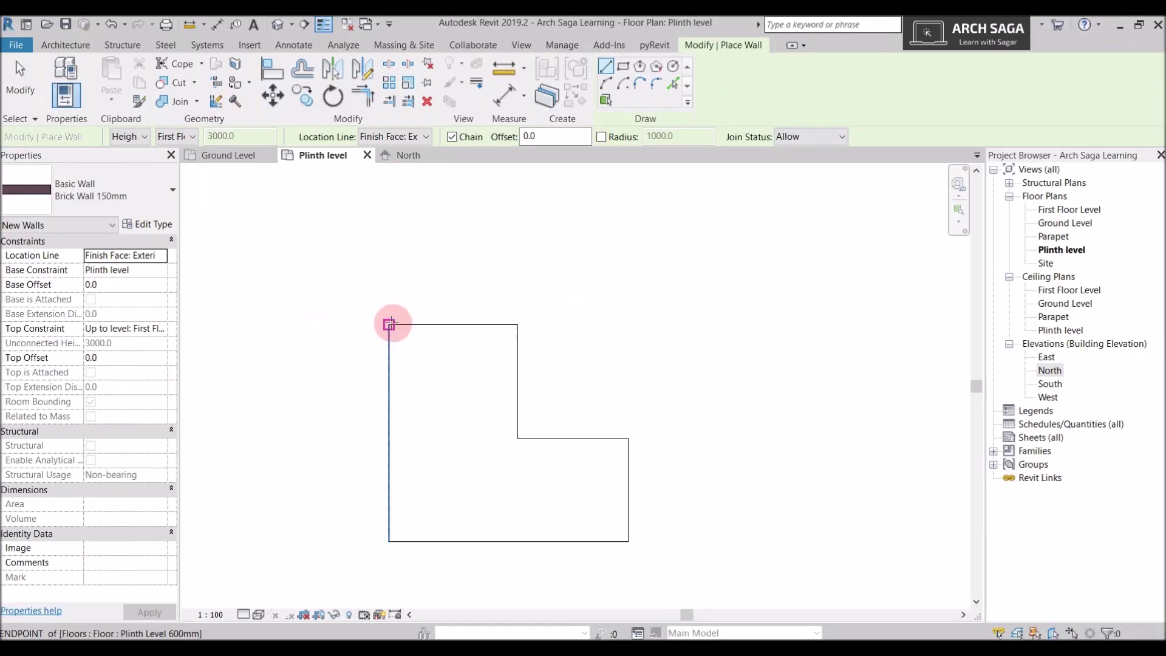
# Draw the first 150 mm wall down the floor's long left edge, corner to corner, flipping its thickness to the inner side of the floor edge.
pyautogui.click(780, 362)
pyautogui.scroll(1, 389, 504)
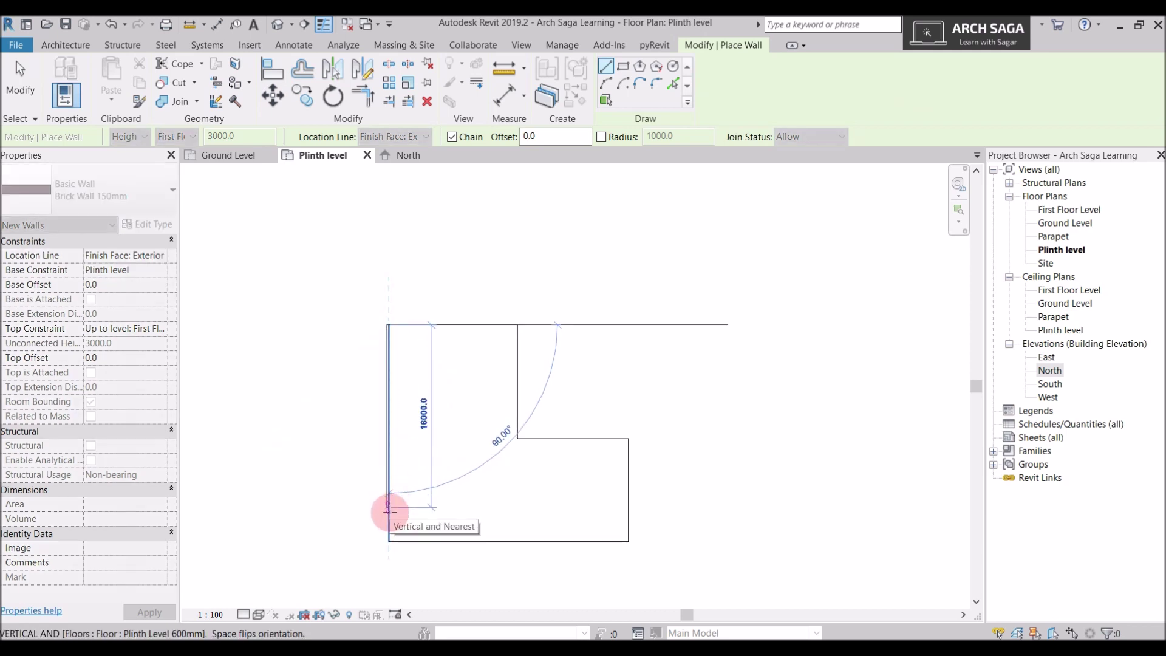
pyautogui.scroll(2, 390, 512)
pyautogui.scroll(2, 386, 511)
pyautogui.scroll(-1, 385, 508)
pyautogui.scroll(1, 383, 527)
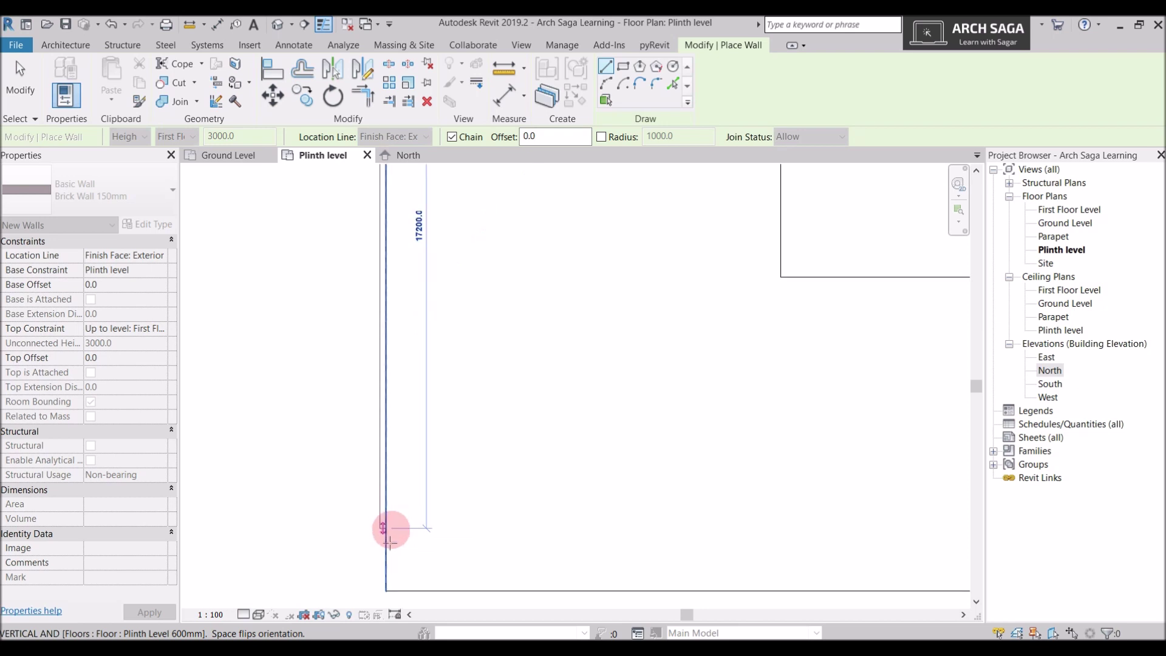
pyautogui.scroll(-1, 386, 540)
pyautogui.scroll(2, 390, 513)
pyautogui.scroll(-2, 382, 537)
pyautogui.scroll(-1, 383, 536)
pyautogui.scroll(3, 383, 537)
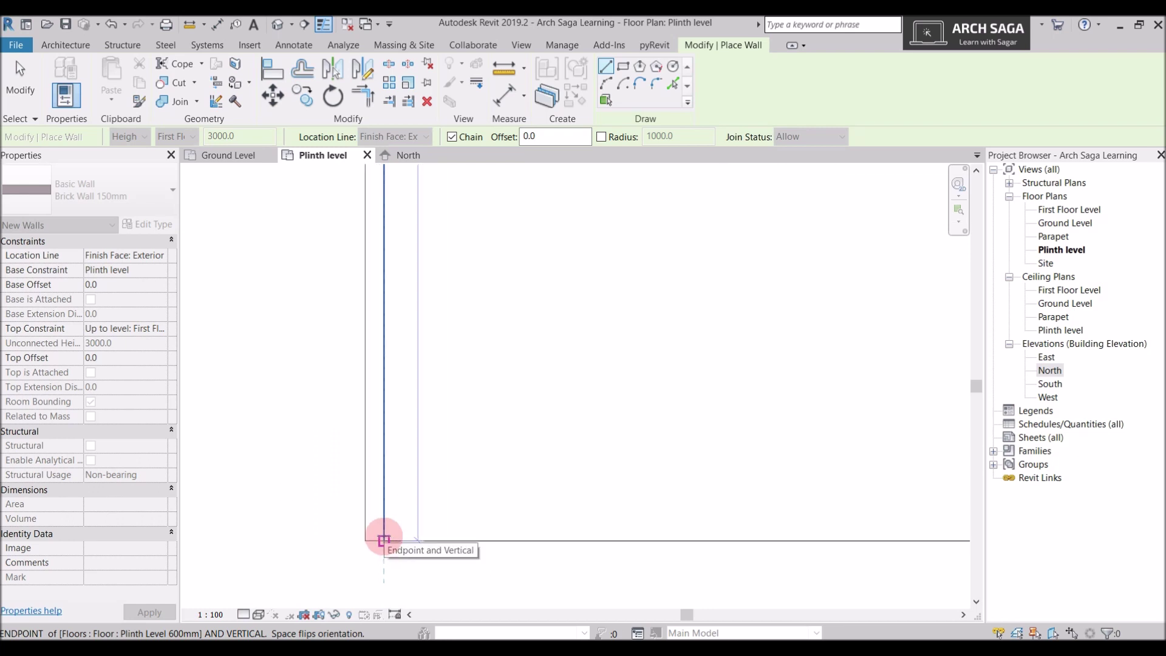
pyautogui.press('space')
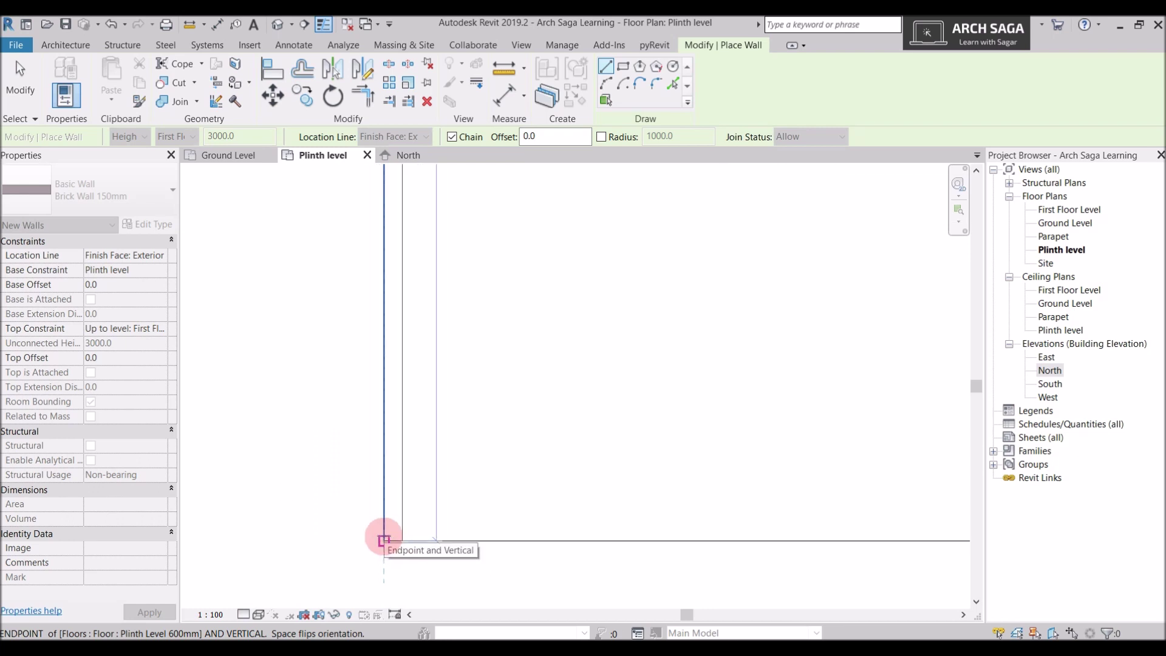
pyautogui.scroll(-3, 384, 538)
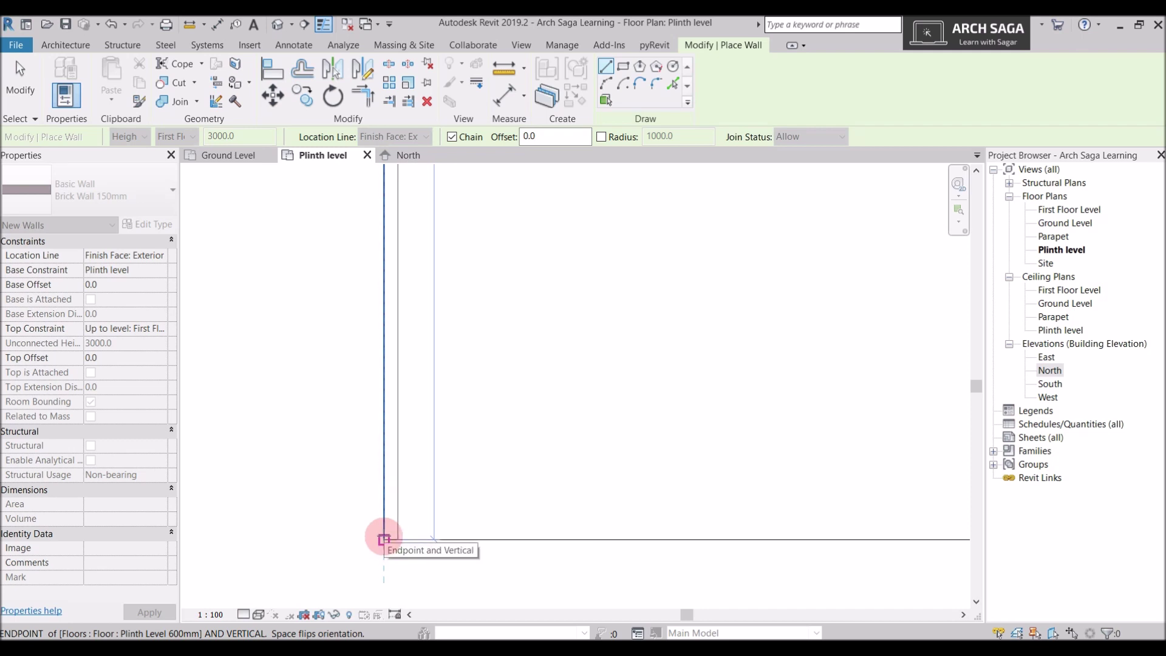
pyautogui.scroll(-2, 383, 538)
pyautogui.scroll(-1, 384, 537)
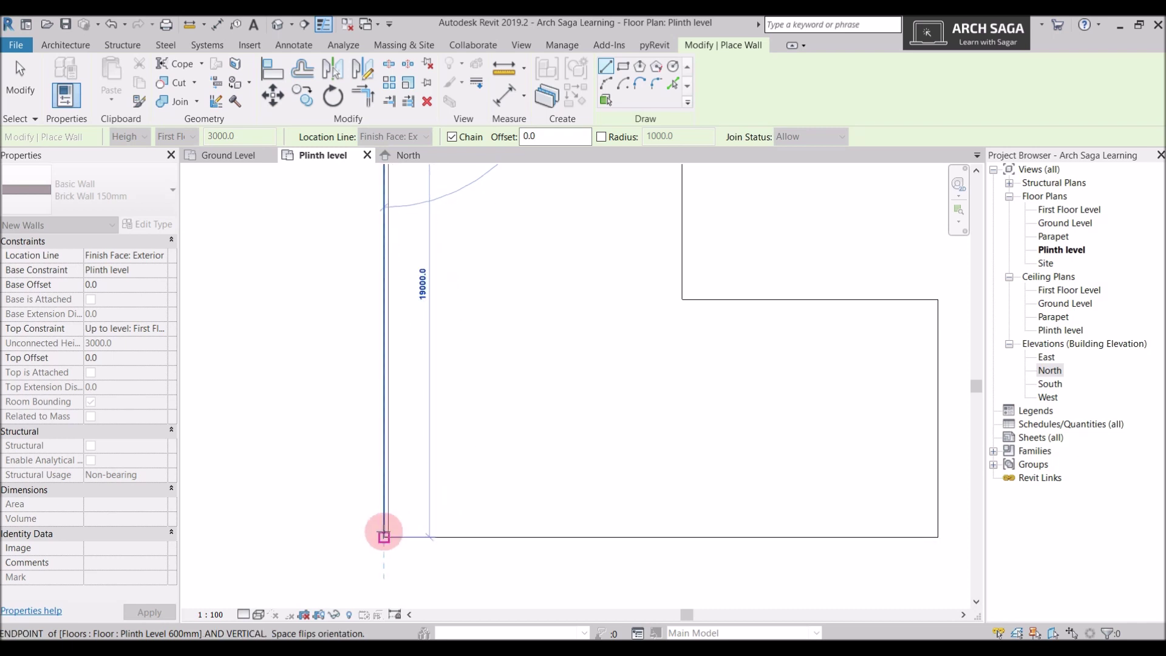
pyautogui.click(384, 537)
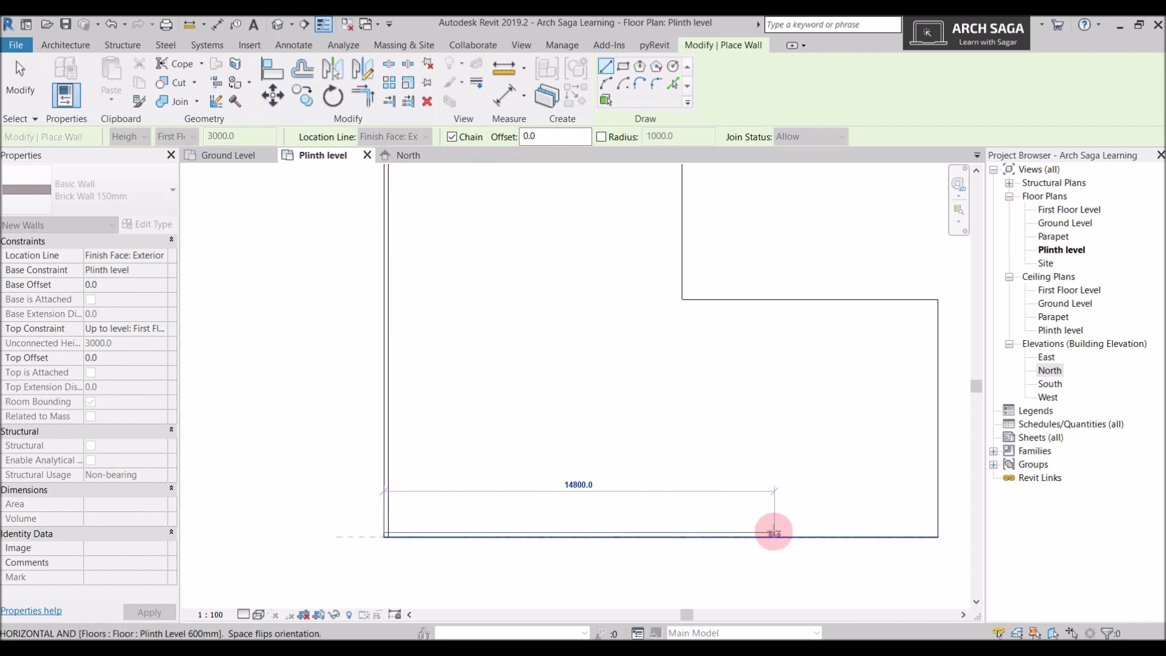
# Continue the 150 mm wall chain along the remaining corners of the L-shaped floor to its starting corner and end the wall command.
pyautogui.click(937, 536)
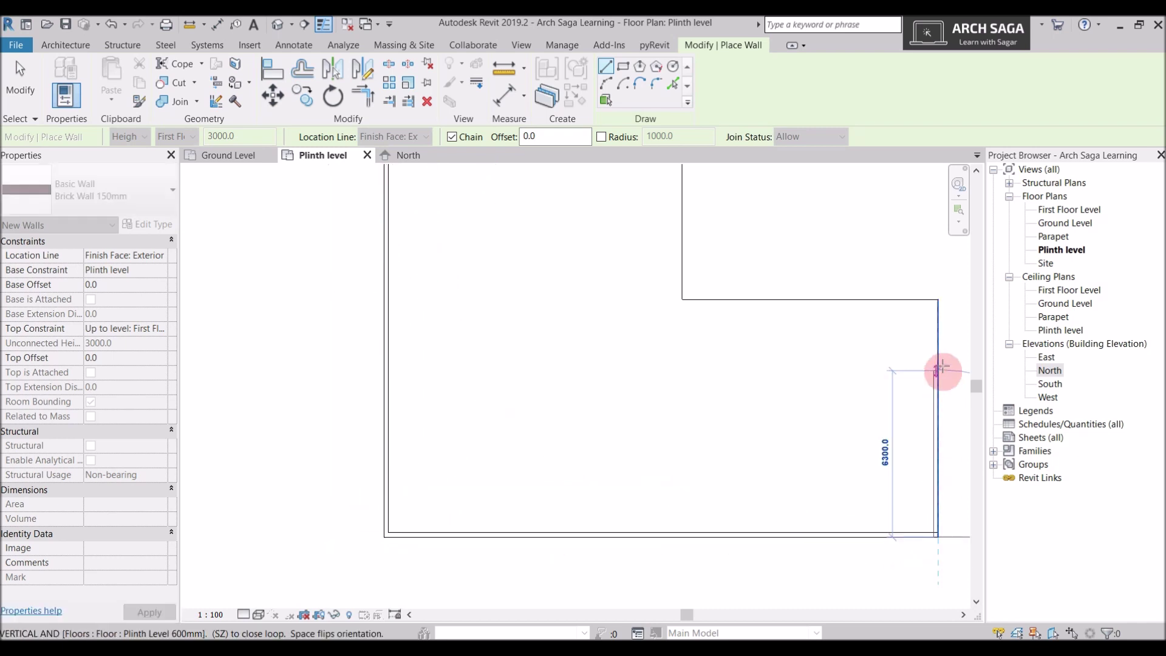
pyautogui.click(935, 299)
pyautogui.scroll(-2, 932, 299)
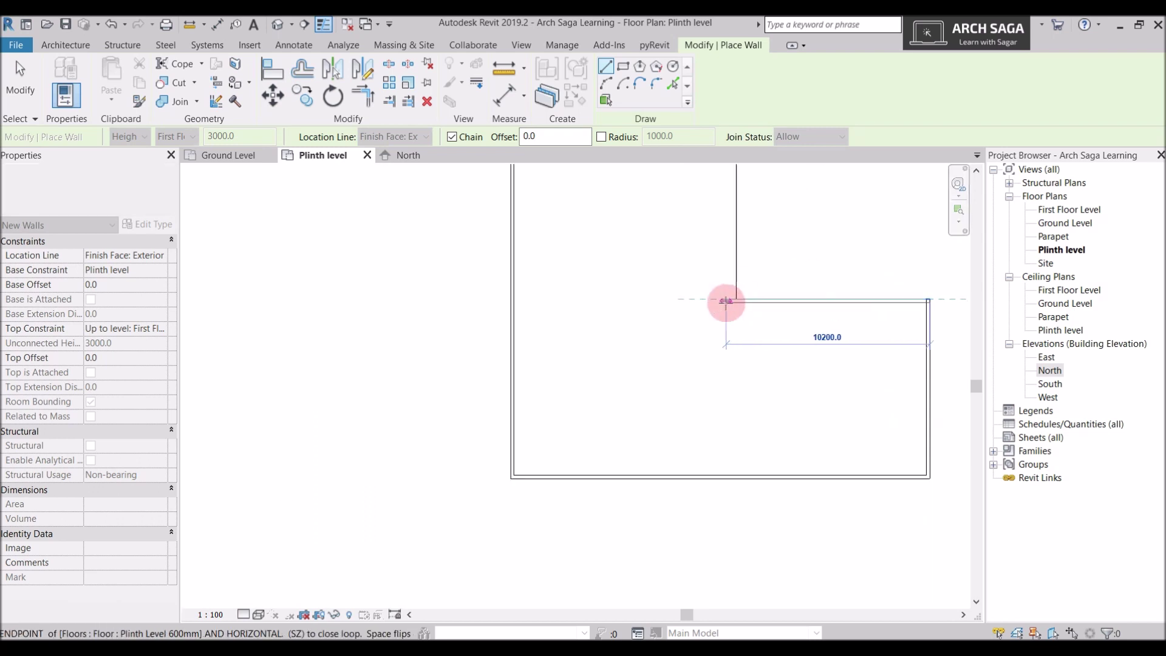
pyautogui.click(736, 298)
pyautogui.moveTo(723, 247); pyautogui.dragTo(718, 507, button='middle')
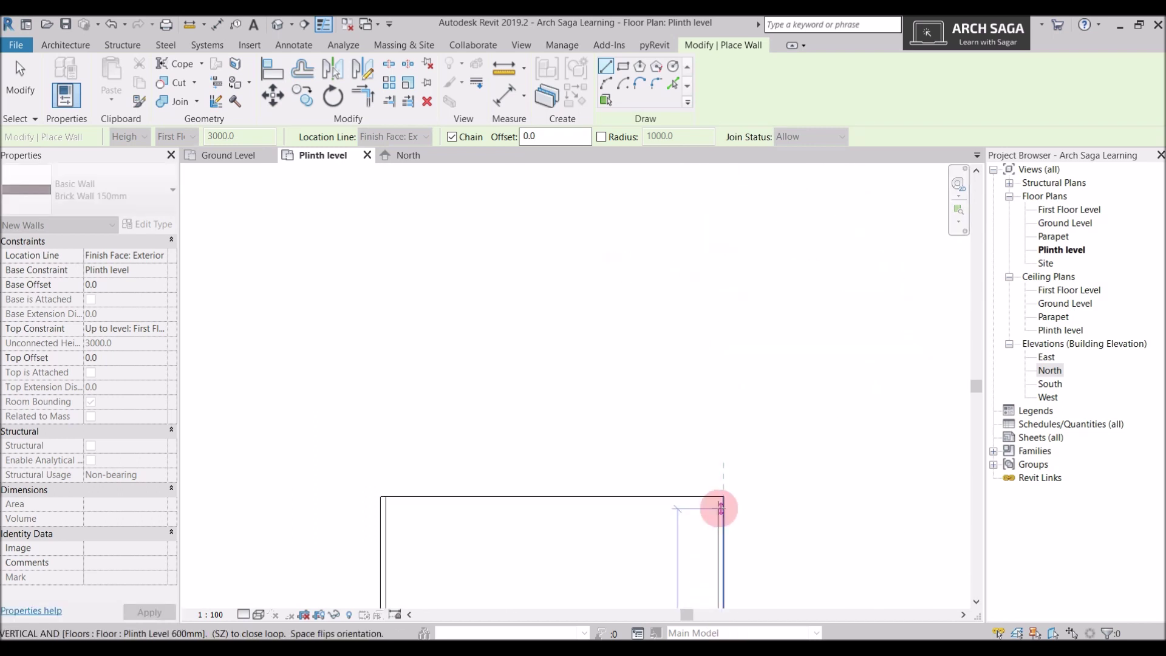
pyautogui.click(723, 496)
pyautogui.scroll(2, 401, 496)
pyautogui.click(377, 489)
pyautogui.press('Escape')
pyautogui.scroll(-3, 416, 471)
pyautogui.press('Escape')
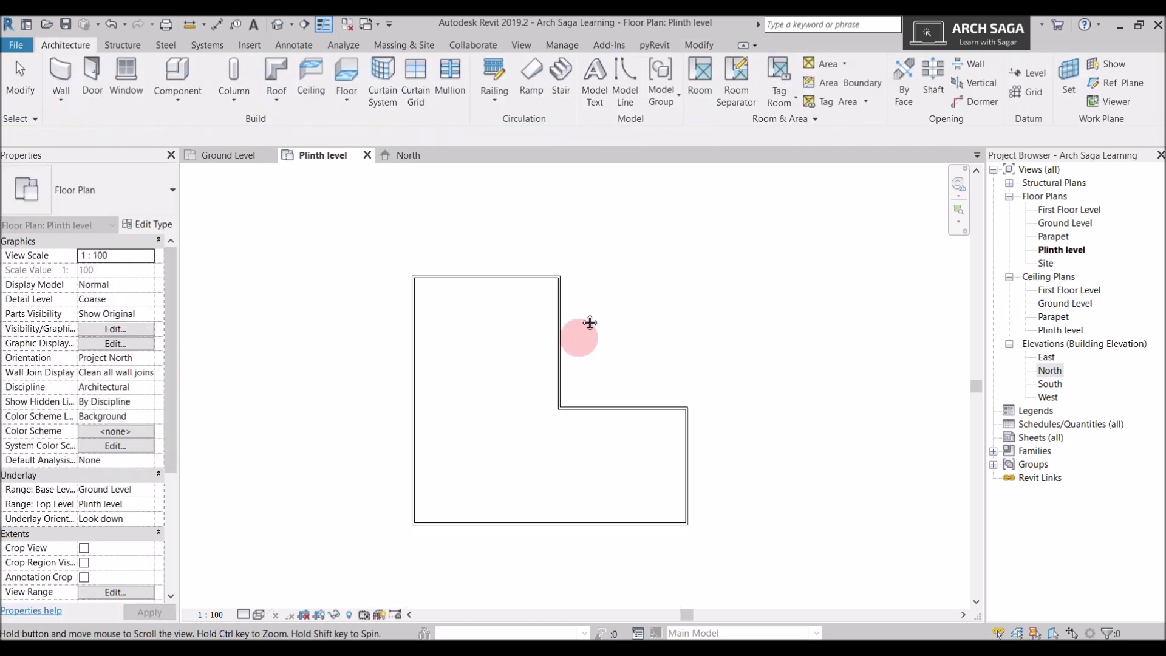
# Select the wall at the inner corner for inspection and set the plan view's detail level to Fine.
pyautogui.moveTo(570, 528); pyautogui.dragTo(579, 359, button='middle')
pyautogui.scroll(-1, 607, 371)
pyautogui.scroll(3, 468, 334)
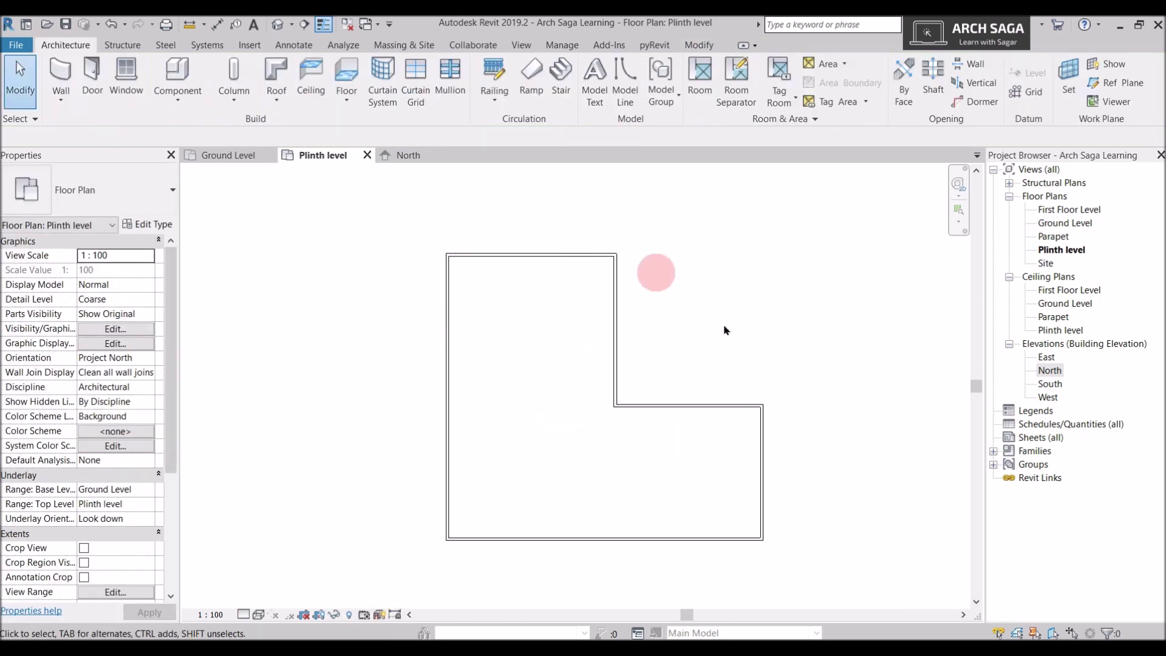
pyautogui.scroll(4, 621, 400)
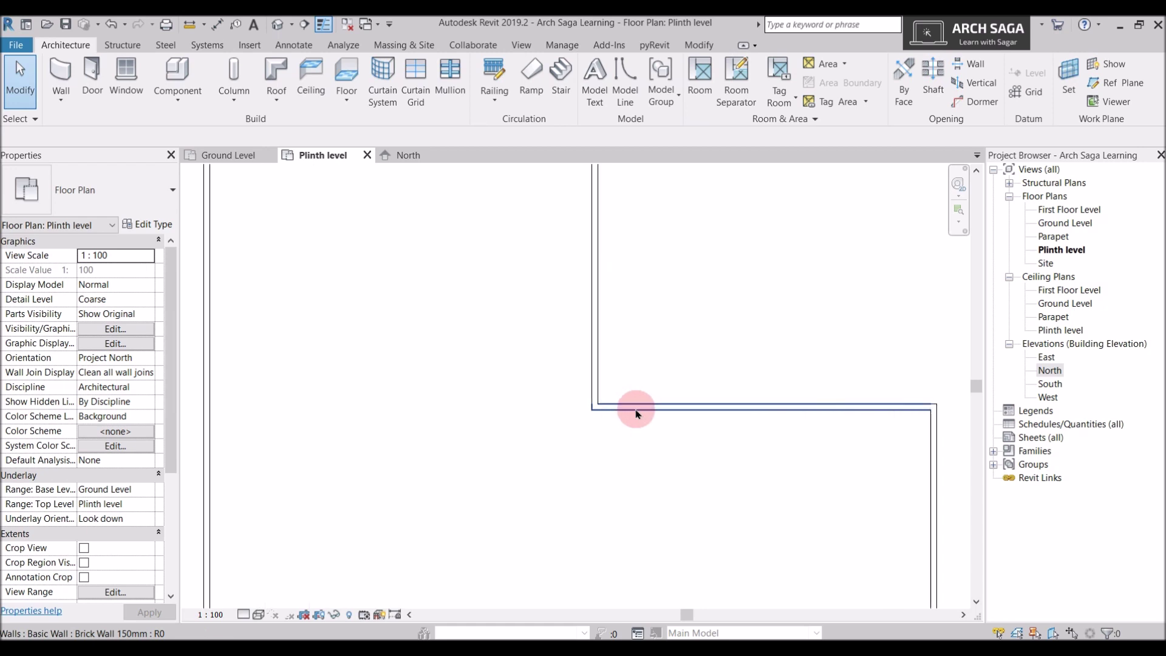
pyautogui.scroll(2, 635, 412)
pyautogui.scroll(3, 636, 413)
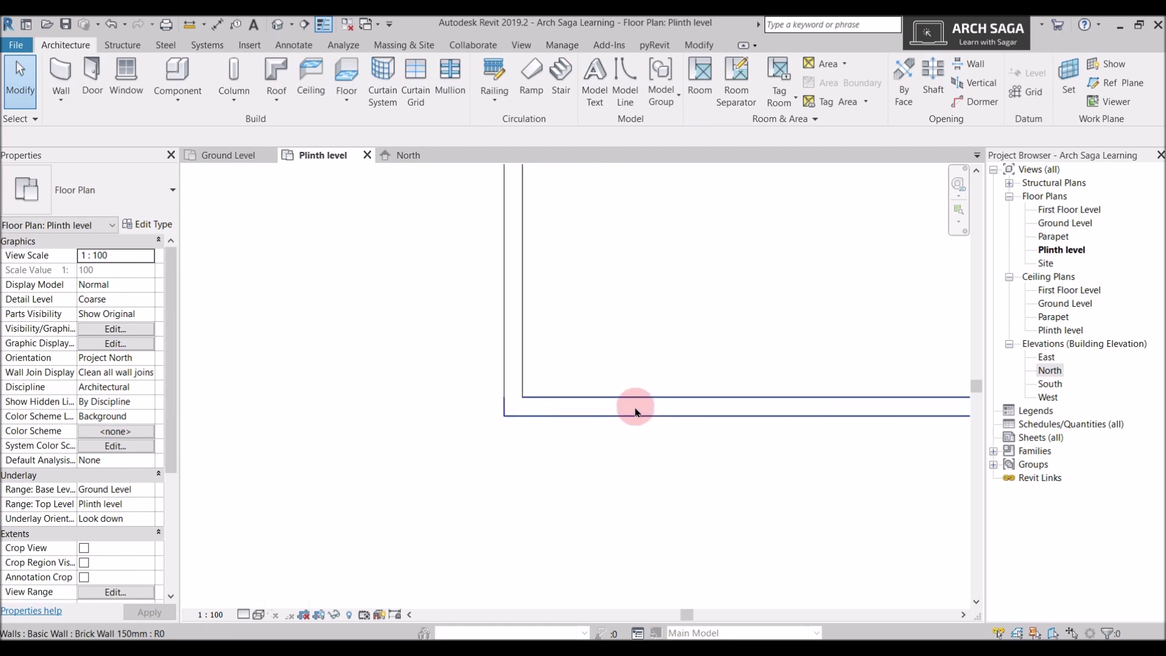
pyautogui.click(632, 406)
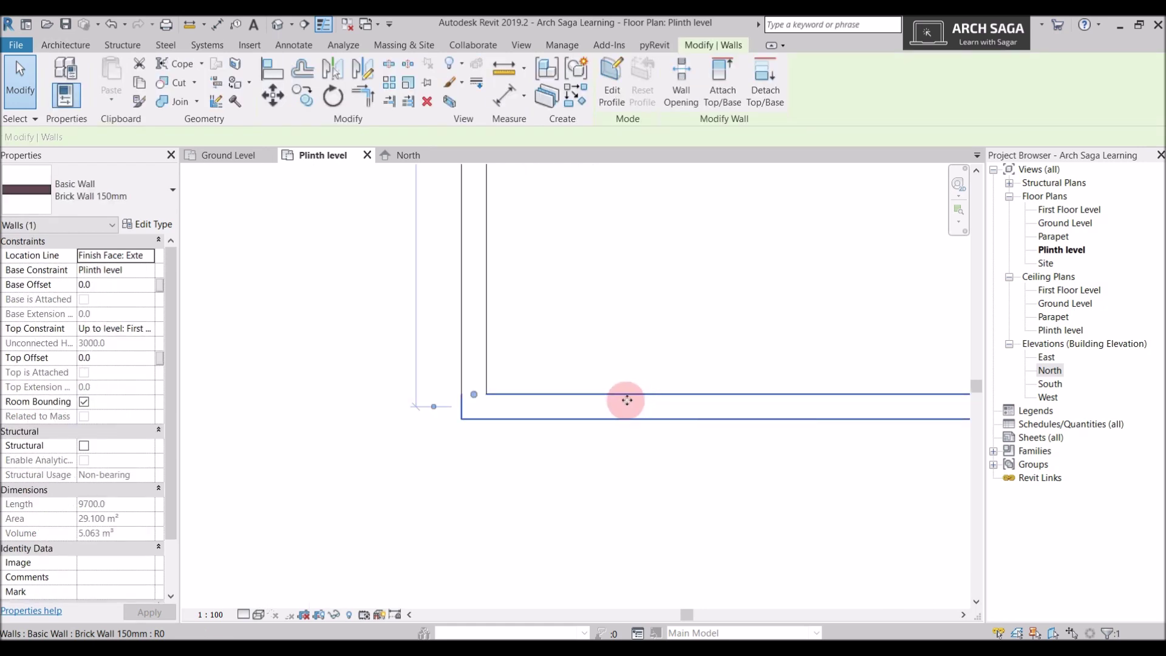
pyautogui.click(249, 616)
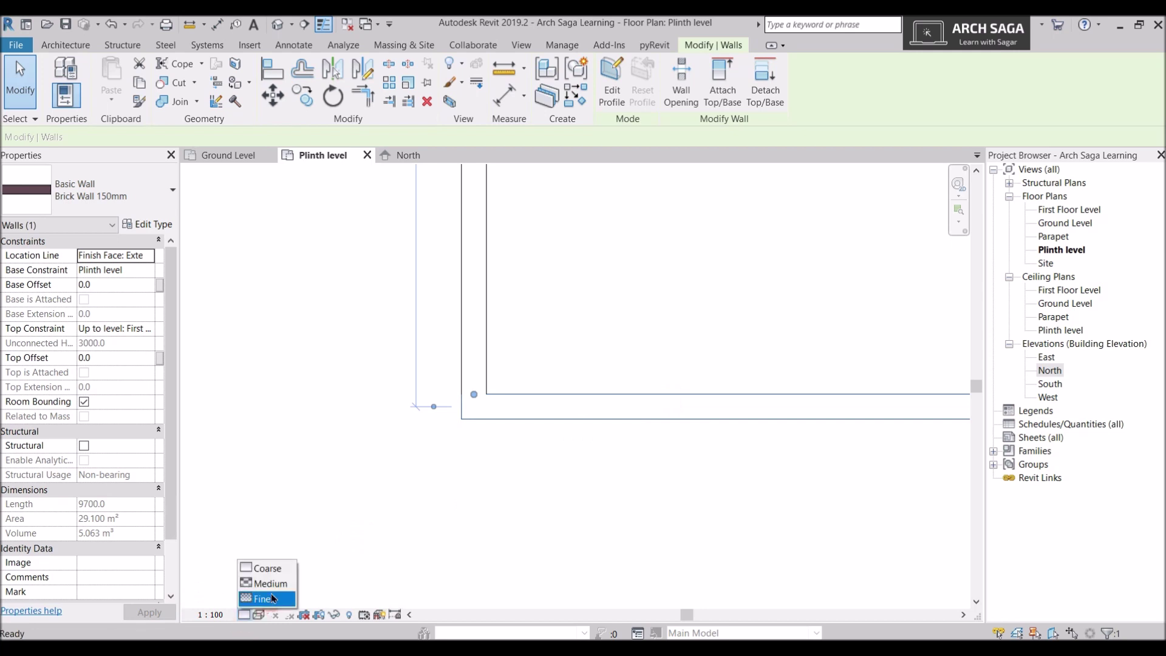
pyautogui.click(275, 601)
pyautogui.click(697, 471)
pyautogui.scroll(-3, 697, 473)
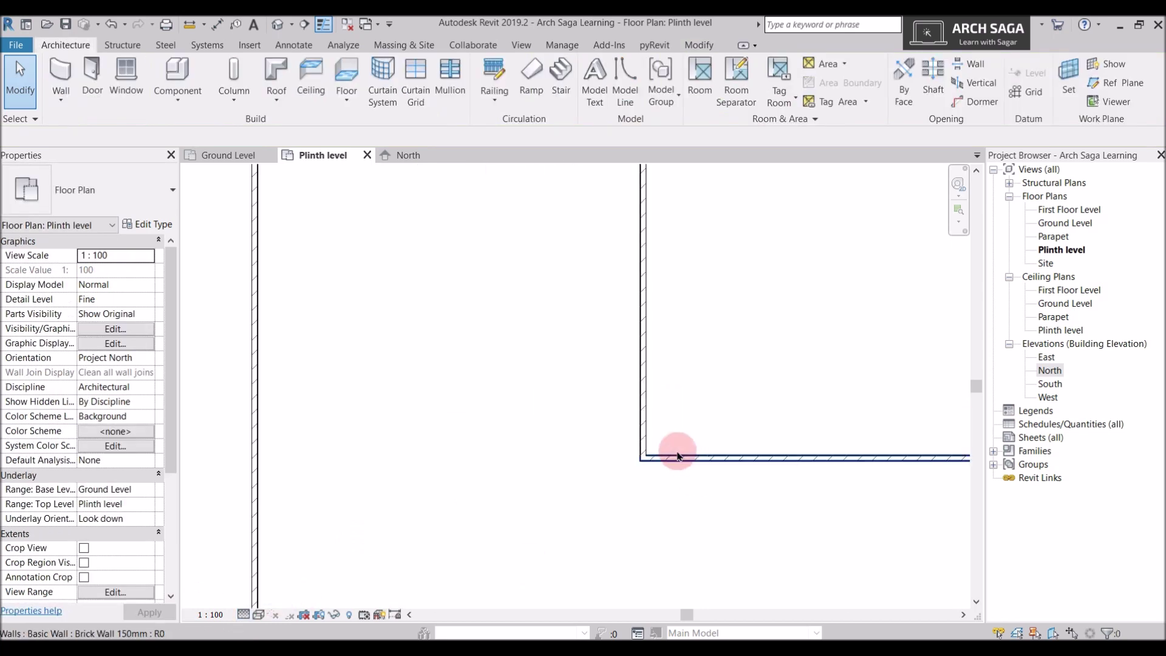
pyautogui.scroll(-1, 672, 459)
pyautogui.scroll(-4, 622, 450)
pyautogui.moveTo(614, 447); pyautogui.dragTo(617, 407, button='middle')
pyautogui.scroll(3, 589, 315)
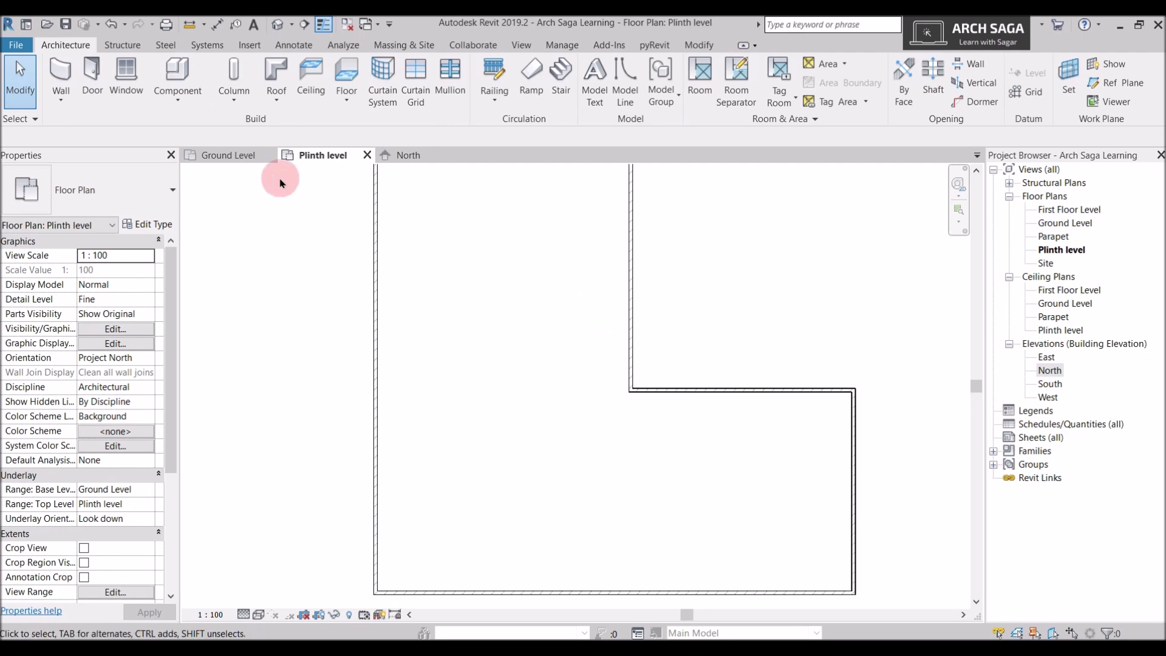
# Draw Brick Wall 100mm partitions from the L's inner corner leftwards into the plan and straight up to the upper exterior wall.
pyautogui.click(61, 75)
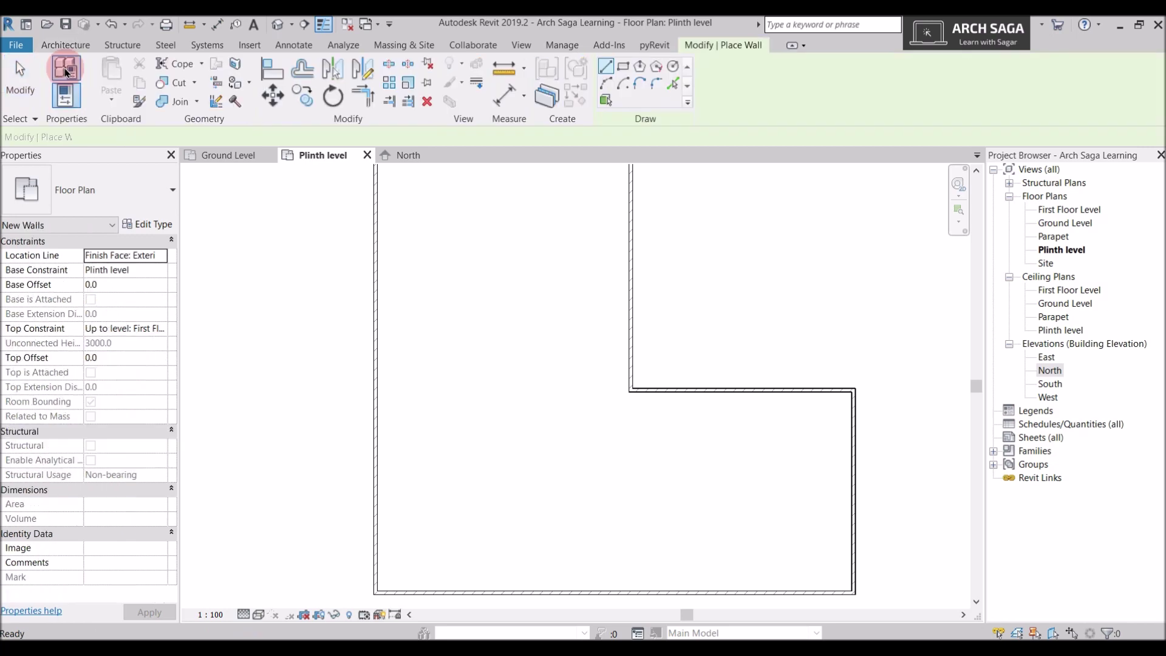
pyautogui.click(124, 188)
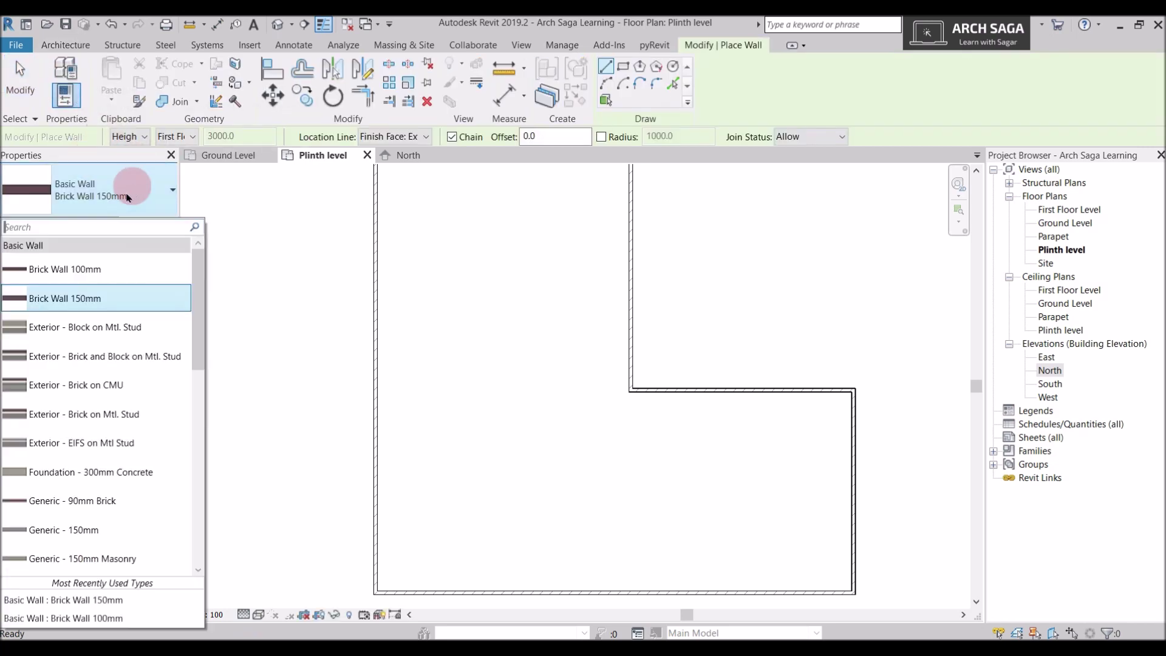
pyautogui.click(97, 269)
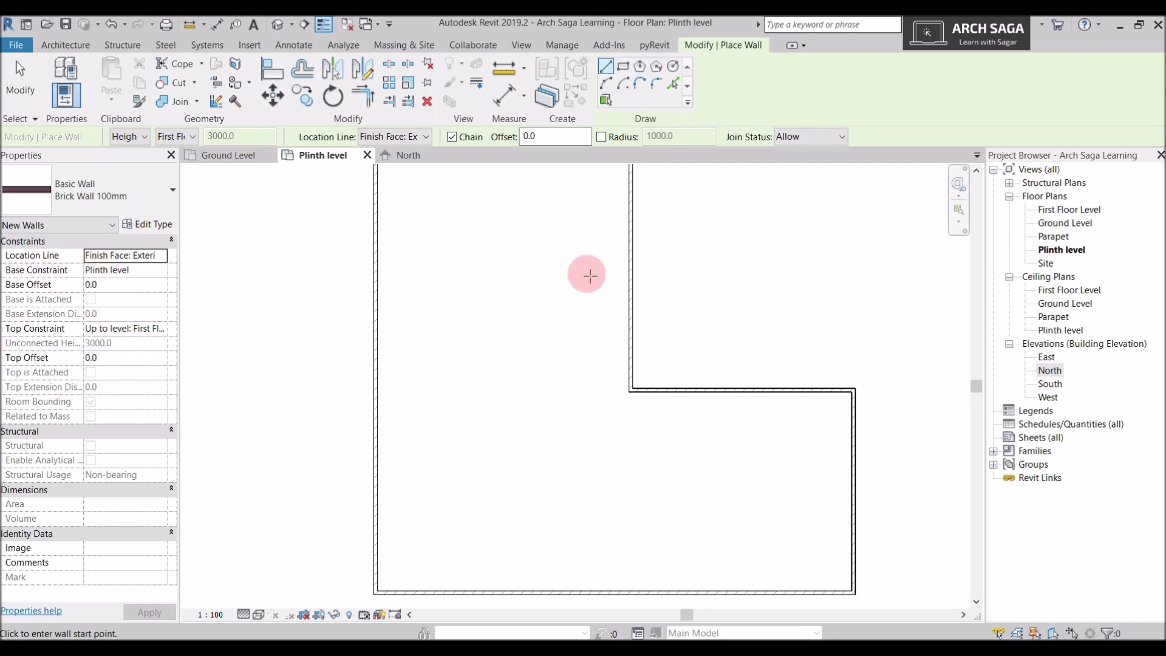
pyautogui.scroll(3, 628, 392)
pyautogui.click(628, 392)
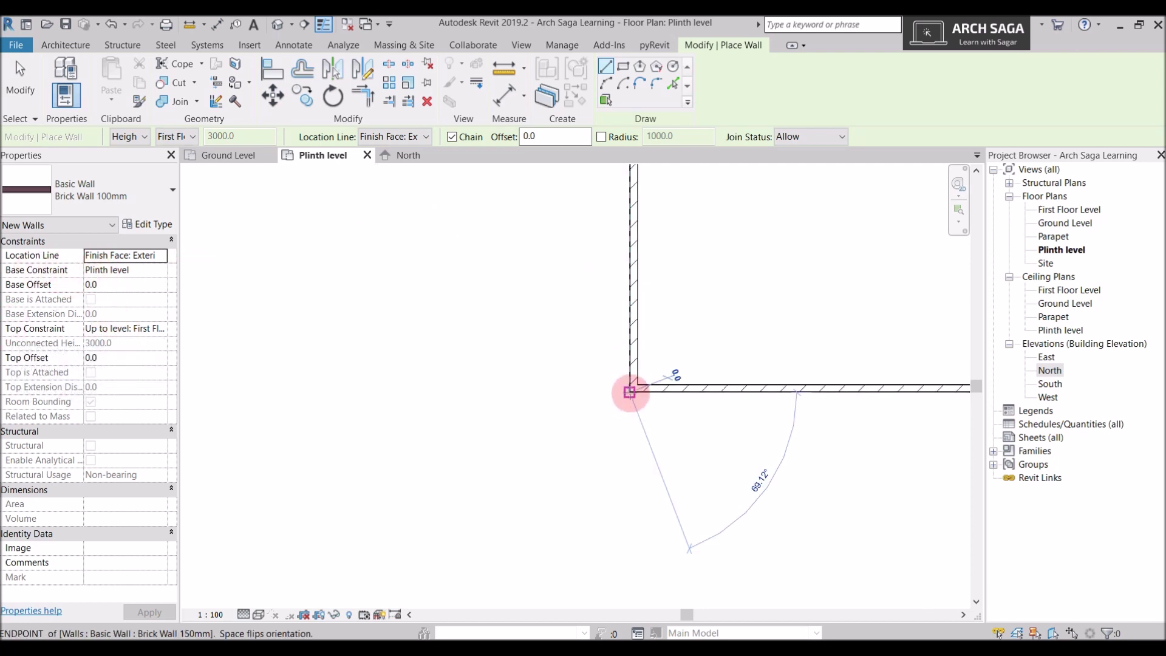
pyautogui.click(381, 389)
pyautogui.scroll(-4, 383, 386)
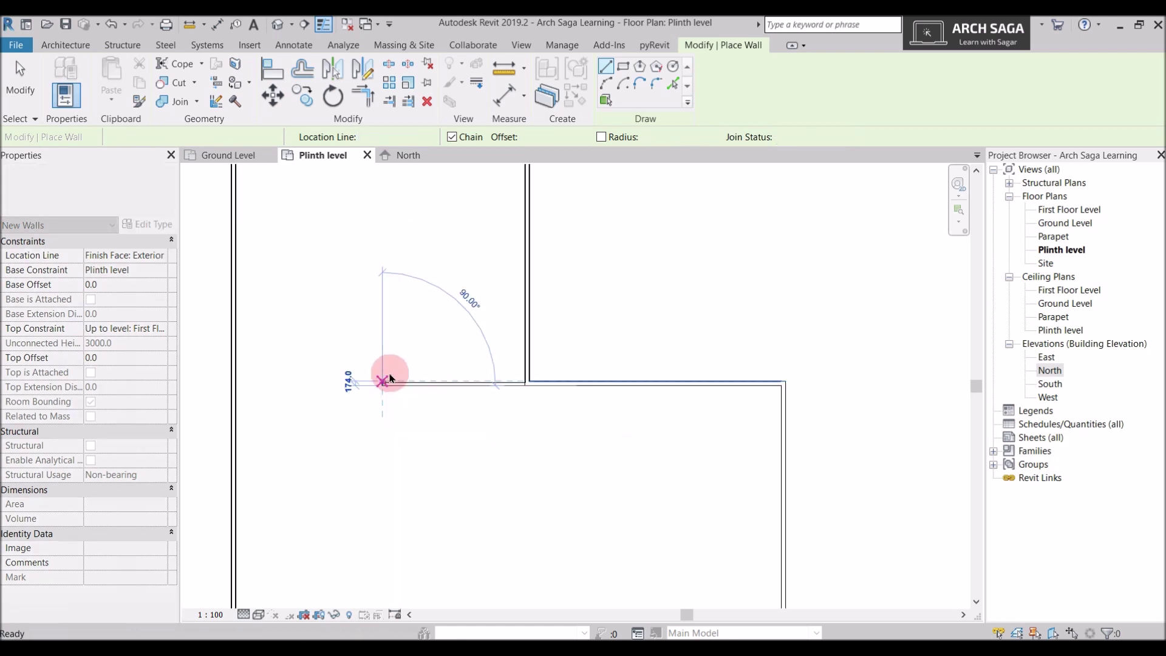
pyautogui.moveTo(392, 241); pyautogui.dragTo(357, 473, button='middle')
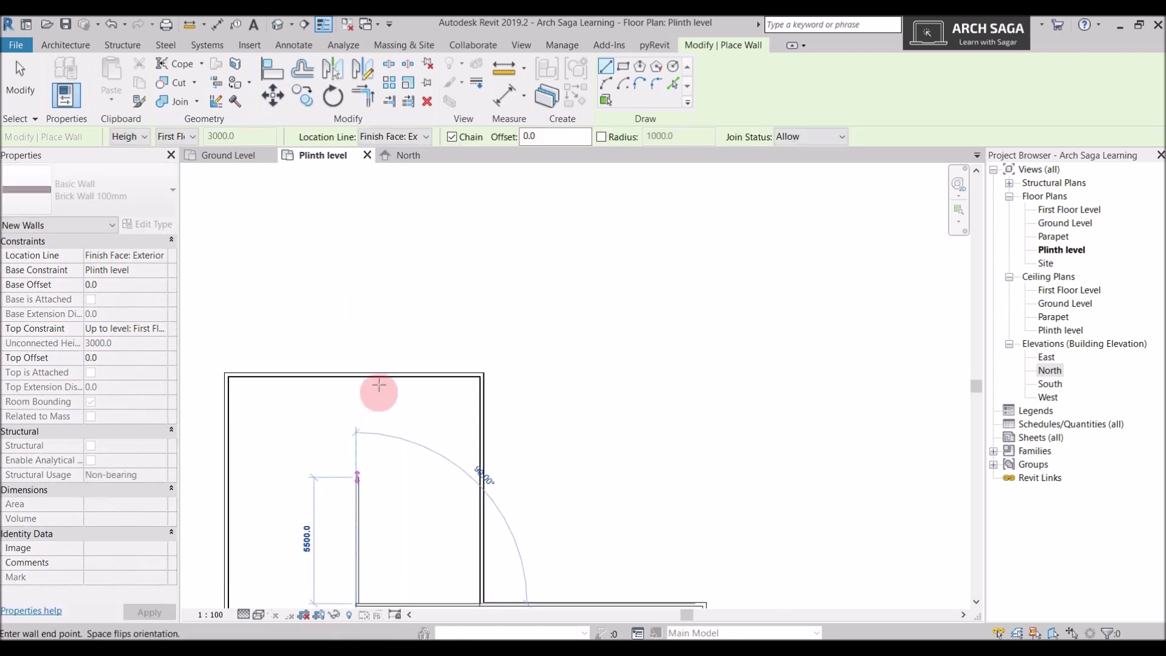
pyautogui.click(358, 376)
pyautogui.press('Escape')
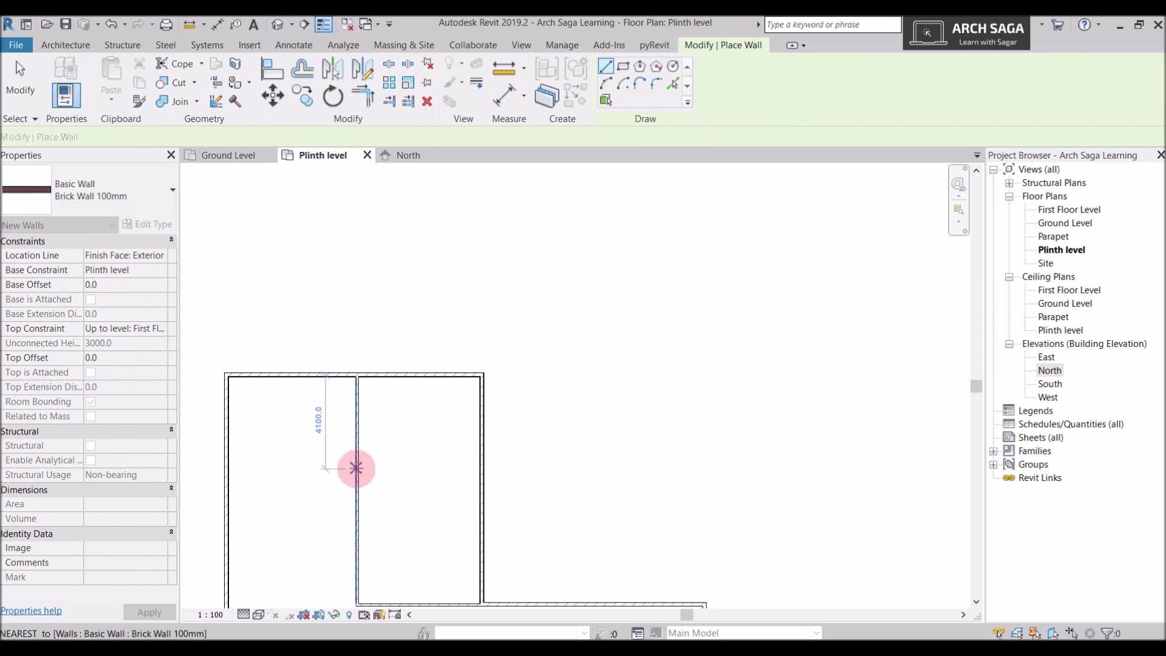
# Add a horizontal 100 mm partition about 4100 mm below the upper wall, from the vertical partition to the exterior wall, and end the command.
pyautogui.press('w')
pyautogui.press('a')
pyautogui.click(357, 469)
pyautogui.click(475, 468)
pyautogui.scroll(-2, 528, 422)
pyautogui.moveTo(528, 422); pyautogui.dragTo(521, 377, button='middle')
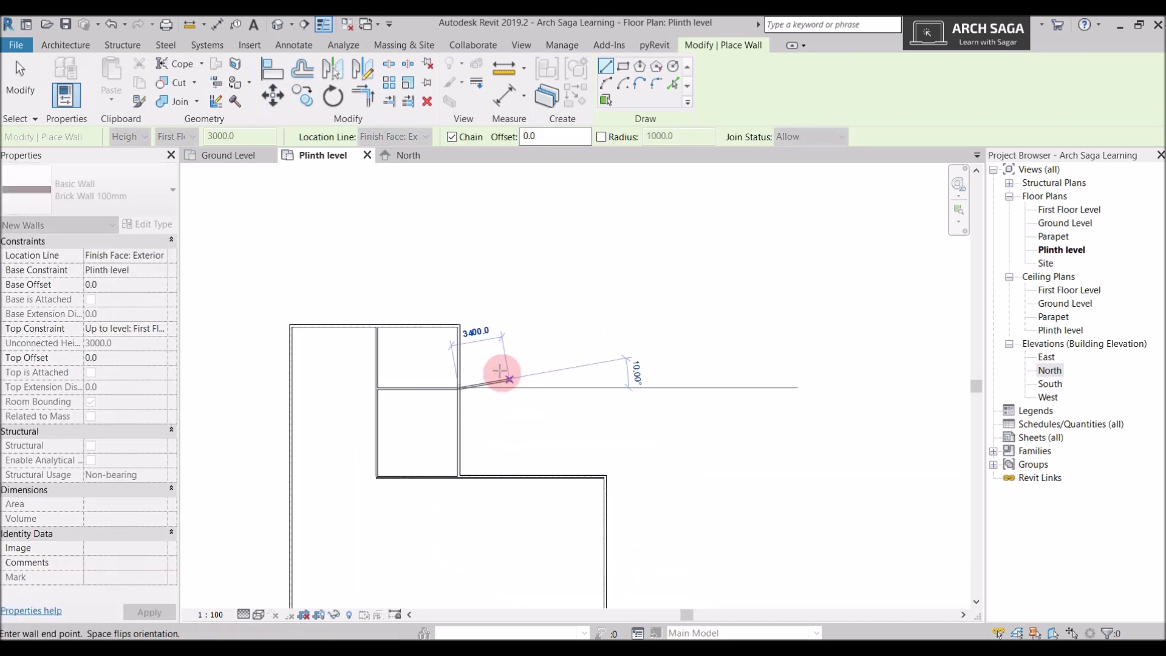
pyautogui.scroll(5, 494, 369)
pyautogui.scroll(-3, 593, 398)
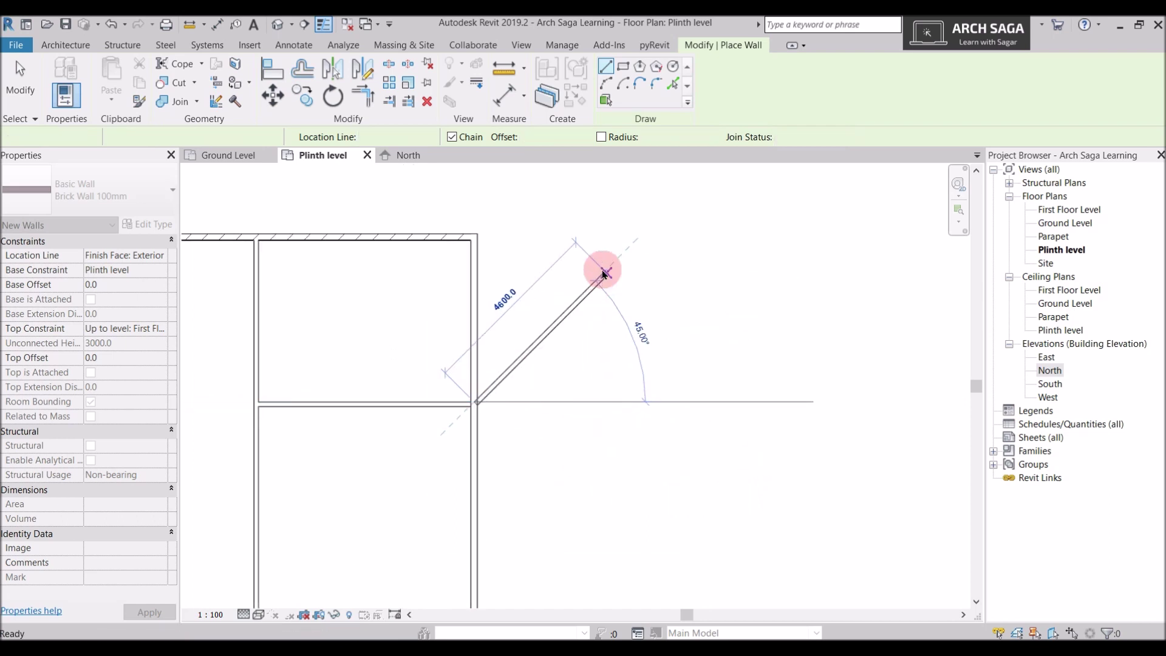
pyautogui.scroll(-2, 602, 271)
pyautogui.press('Escape')
pyautogui.press('Escape')
pyautogui.scroll(-3, 603, 277)
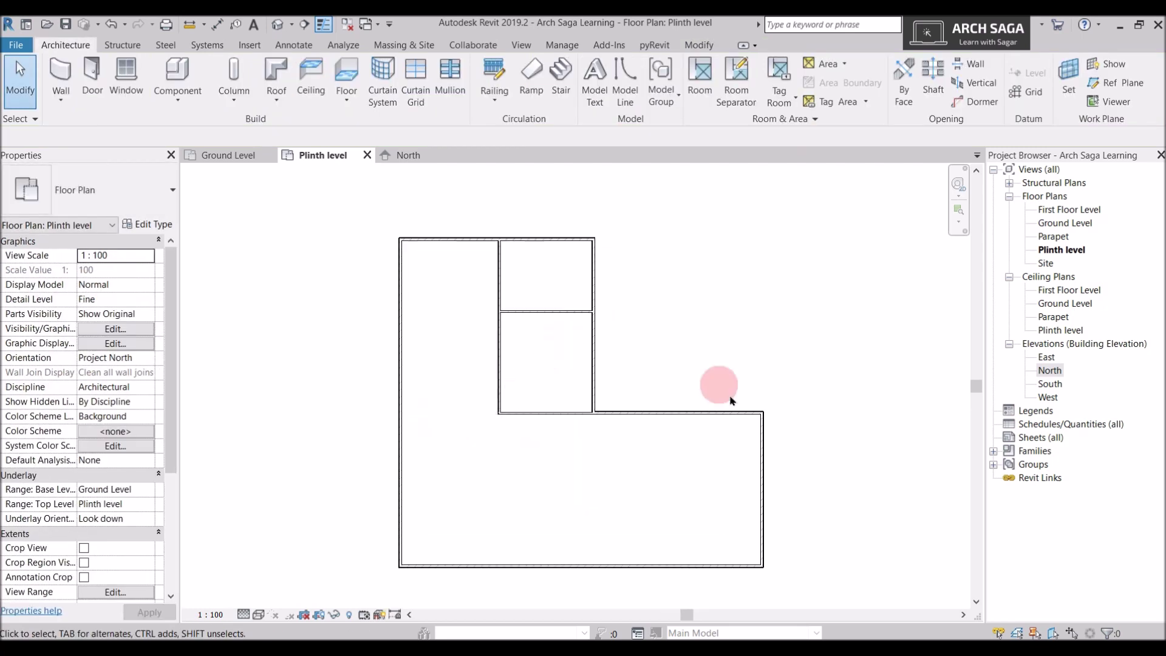
# Check the finished walls against the levels in the North elevation and inspect them from several sides in the 3D view.
pyautogui.click(416, 160)
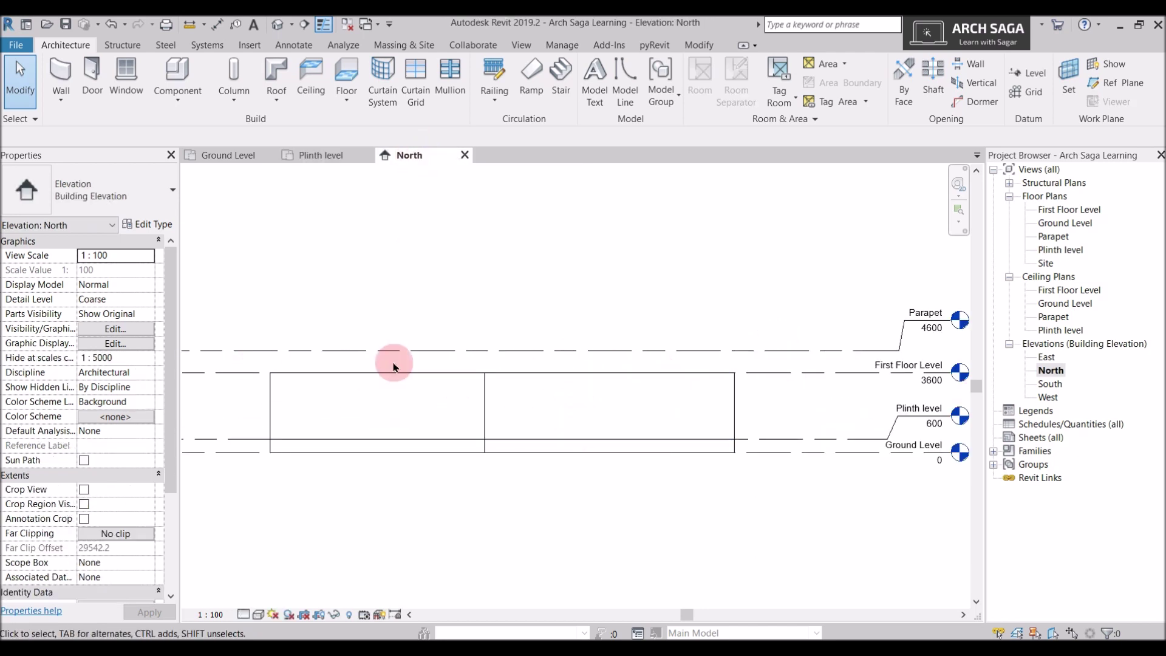
pyautogui.click(276, 23)
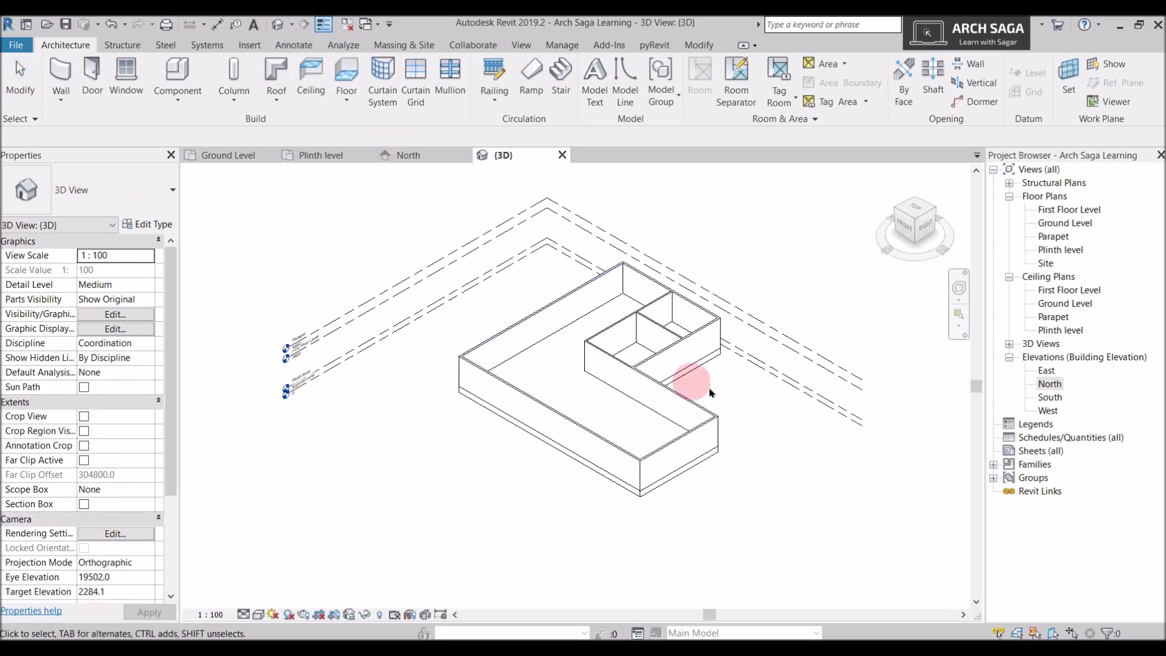
pyautogui.keyDown('shift'); pyautogui.moveTo(671, 403); pyautogui.dragTo(642, 423, button='middle'); pyautogui.keyUp('shift')
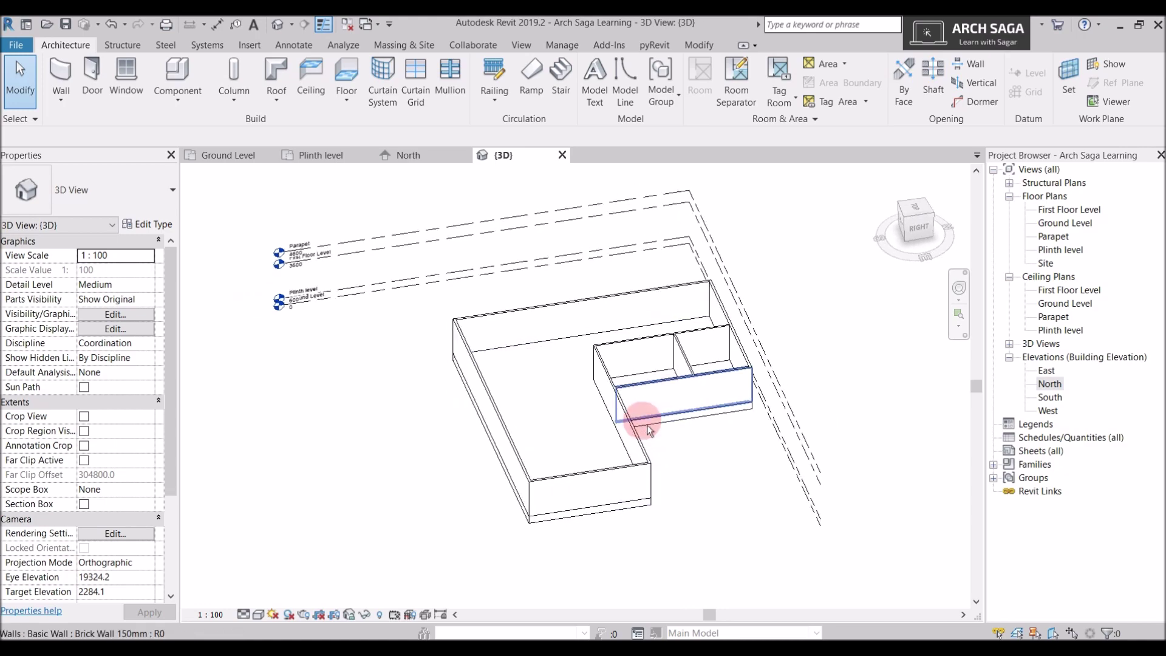
pyautogui.keyDown('shift'); pyautogui.moveTo(687, 490); pyautogui.dragTo(824, 498, button='middle'); pyautogui.keyUp('shift')
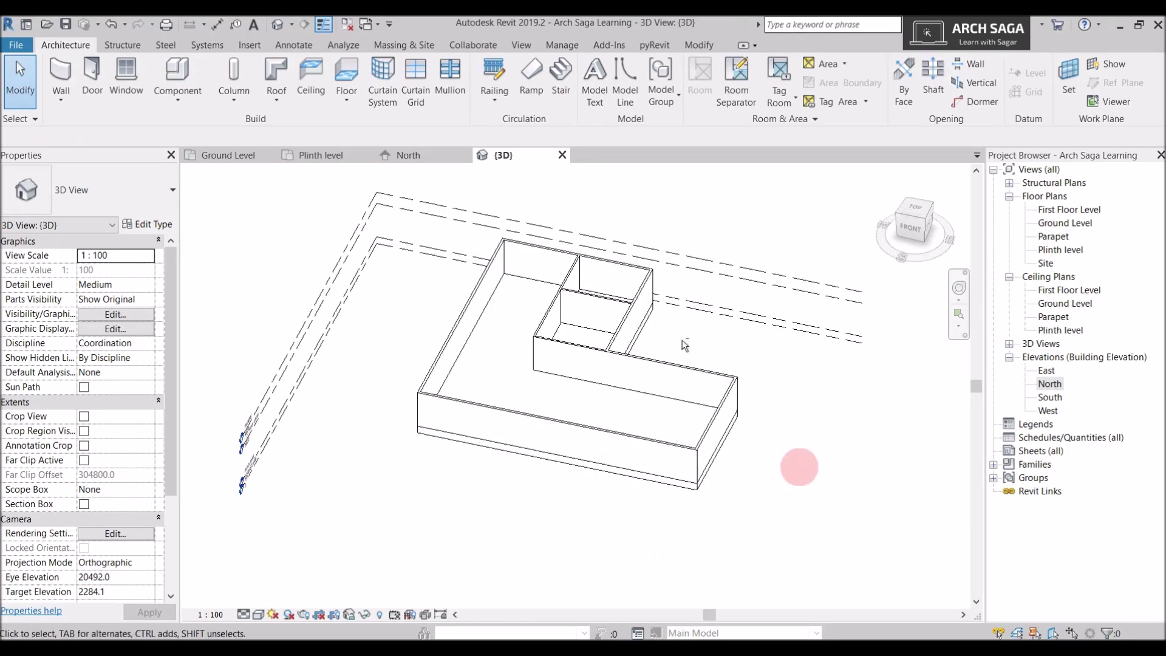
# Open the First Floor Level floor plan and set its underlay base level to Plinth level.
pyautogui.keyDown('shift'); pyautogui.moveTo(571, 338); pyautogui.dragTo(388, 182, button='middle'); pyautogui.keyUp('shift')
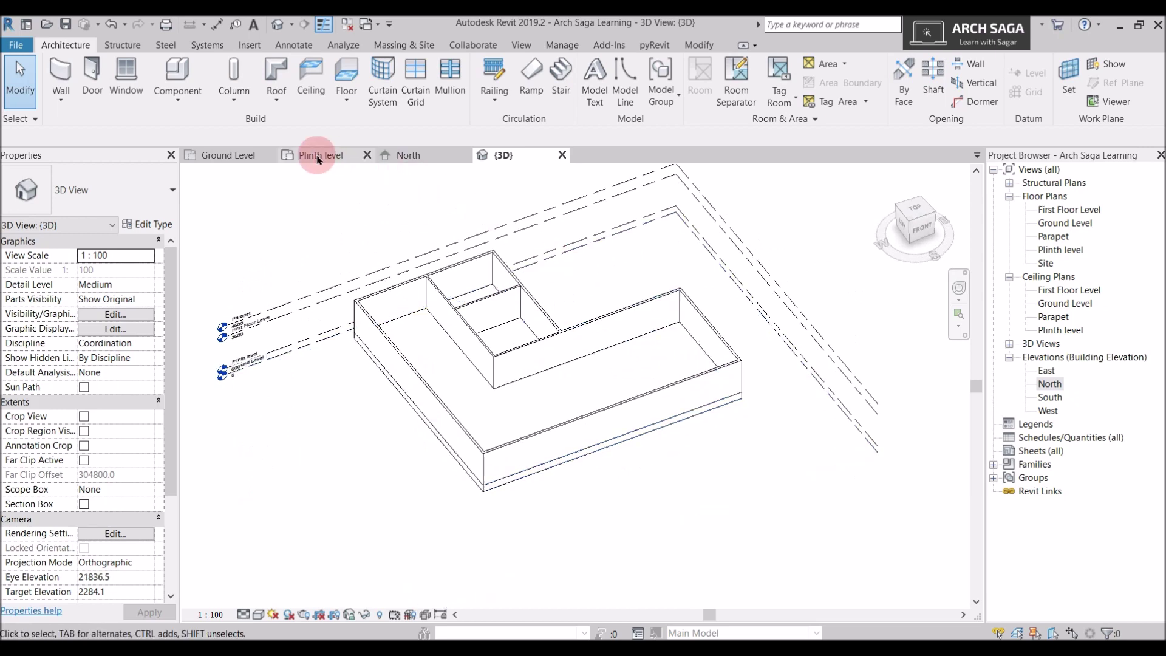
pyautogui.click(318, 157)
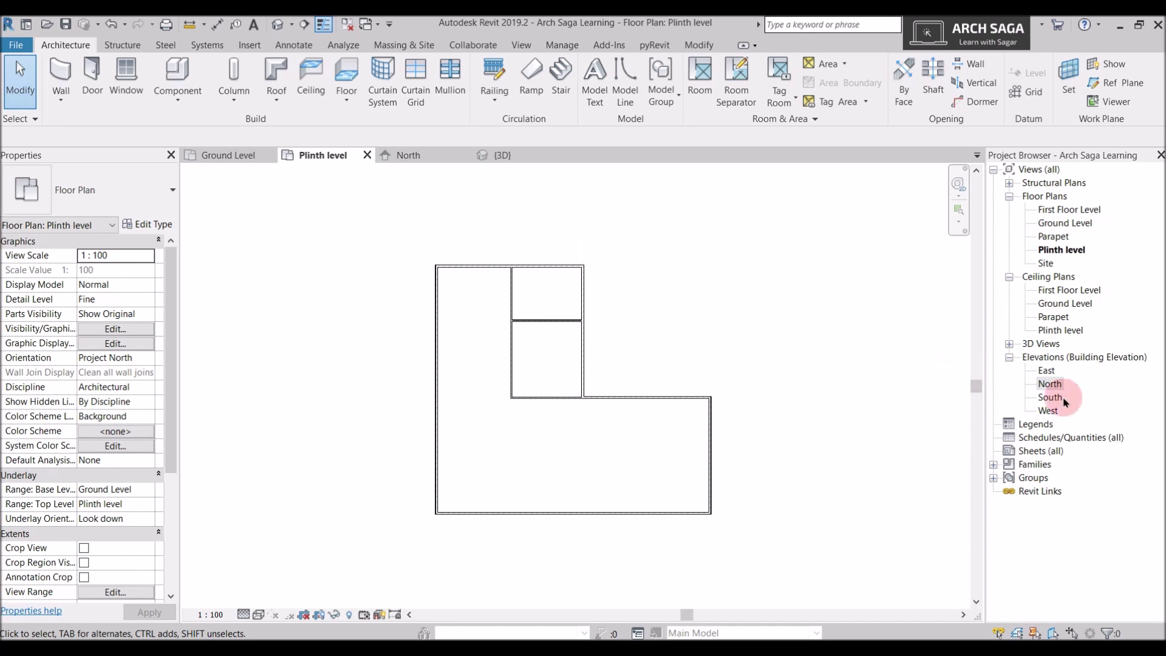
pyautogui.doubleClick(1054, 212)
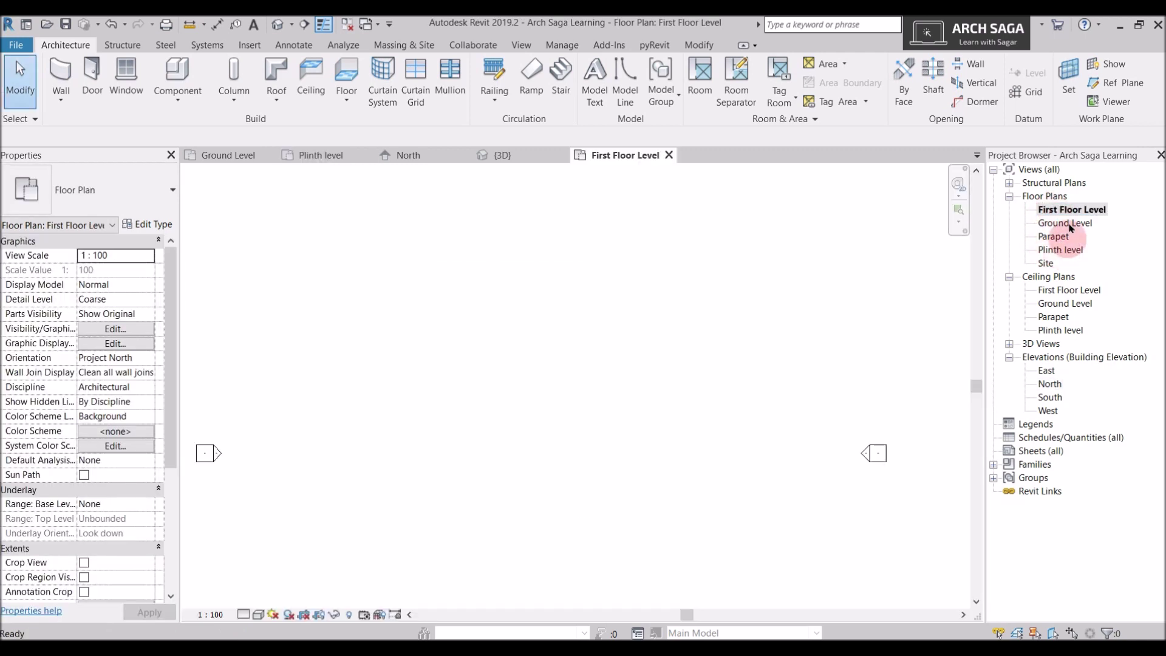
pyautogui.scroll(-3, 674, 313)
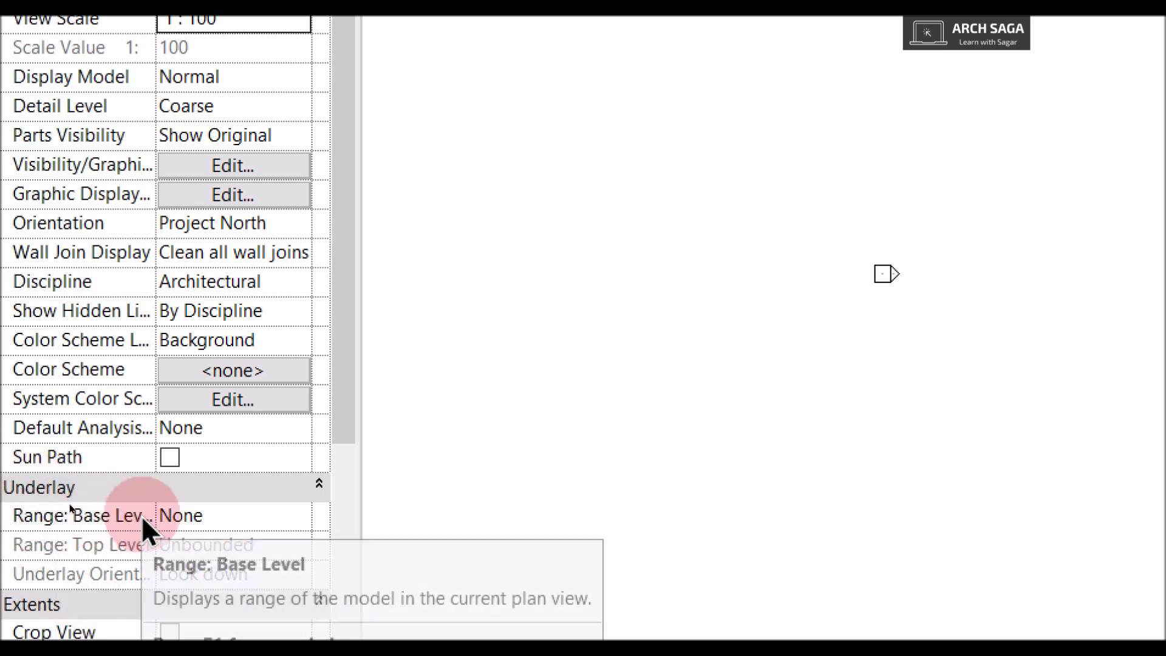
pyautogui.click(301, 512)
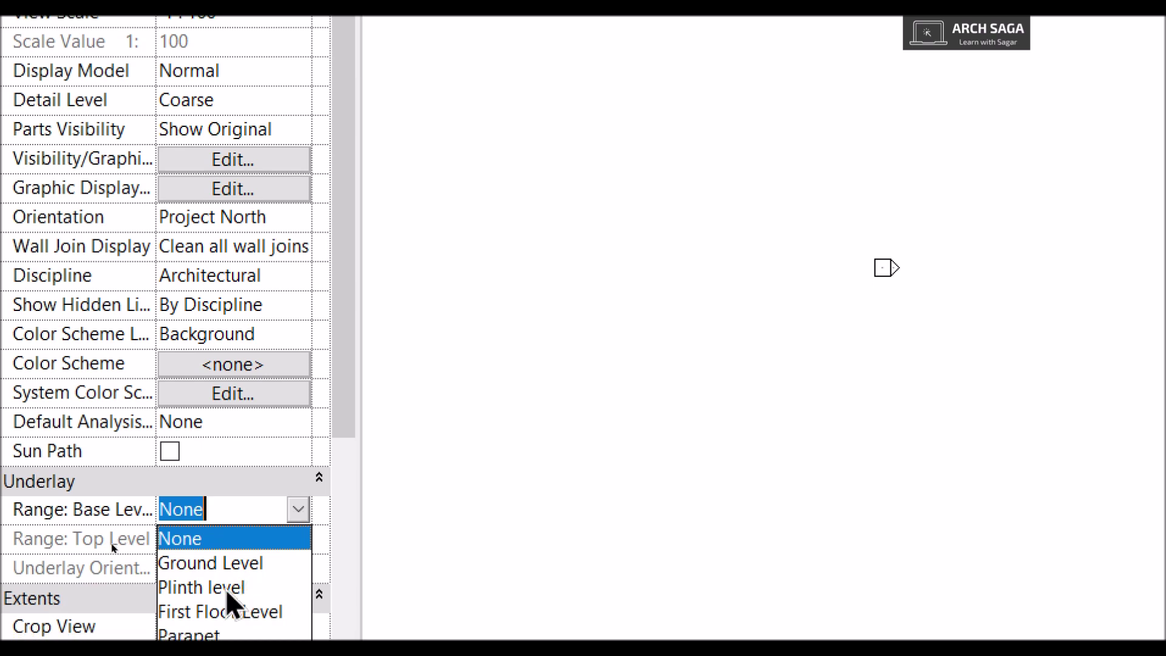
pyautogui.click(226, 592)
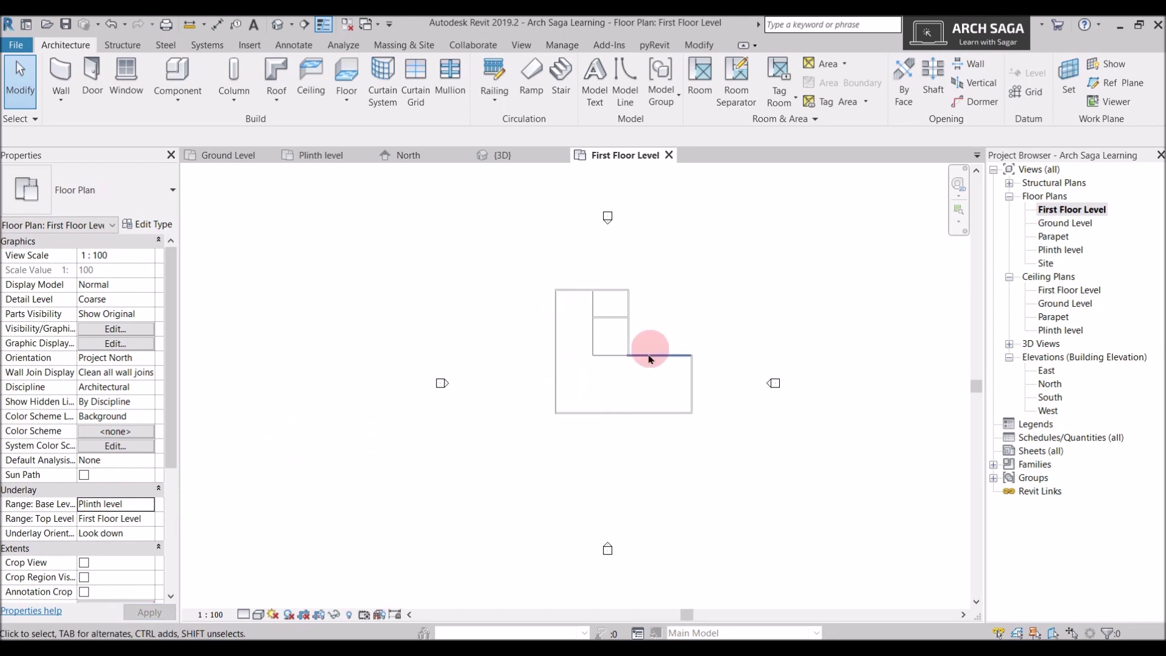
# Start an architectural floor on the First Floor Level and duplicate the Plinth Level 600mm floor type as Slab 150mm.
pyautogui.scroll(2, 703, 338)
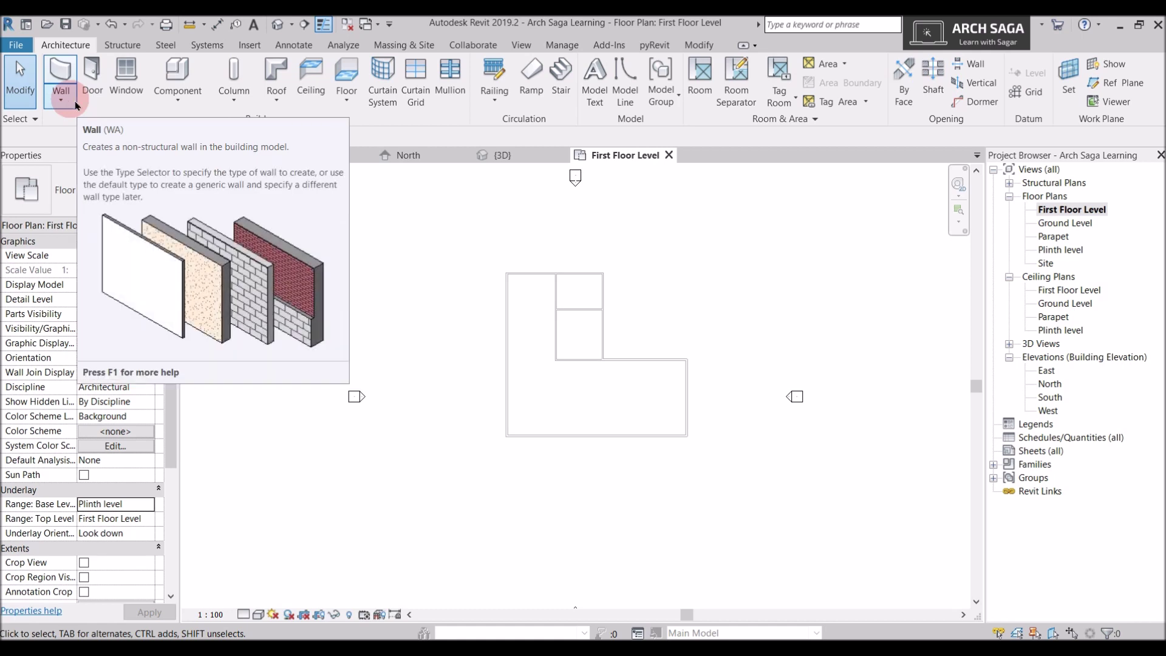
pyautogui.click(340, 107)
pyautogui.click(373, 125)
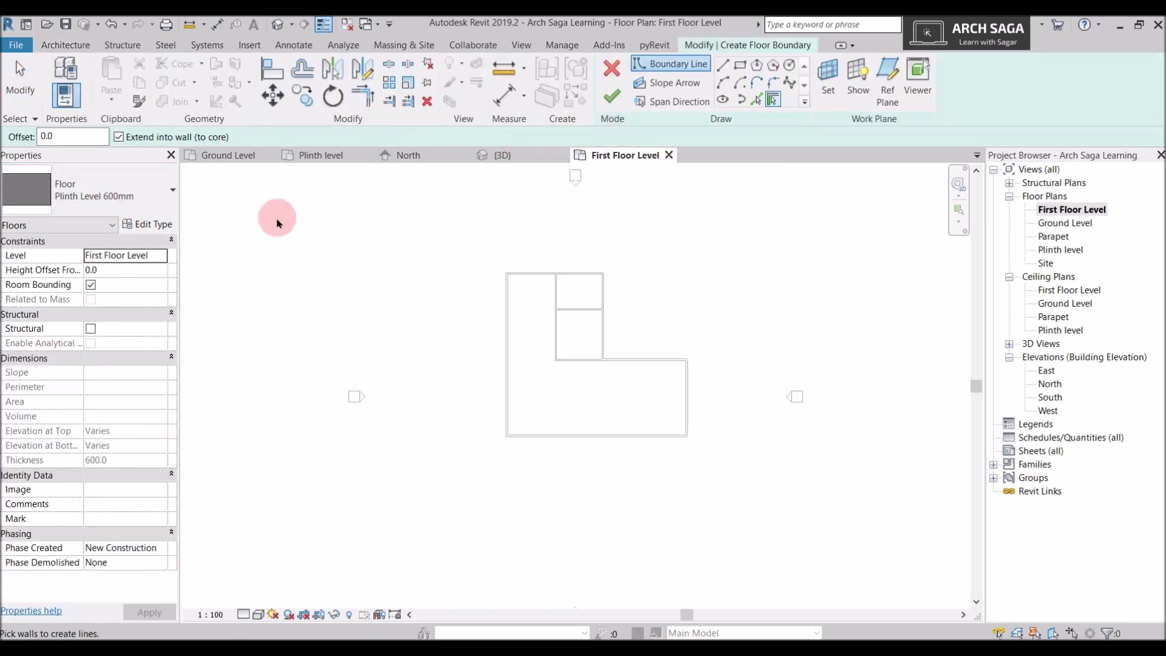
pyautogui.click(149, 226)
pyautogui.click(738, 169)
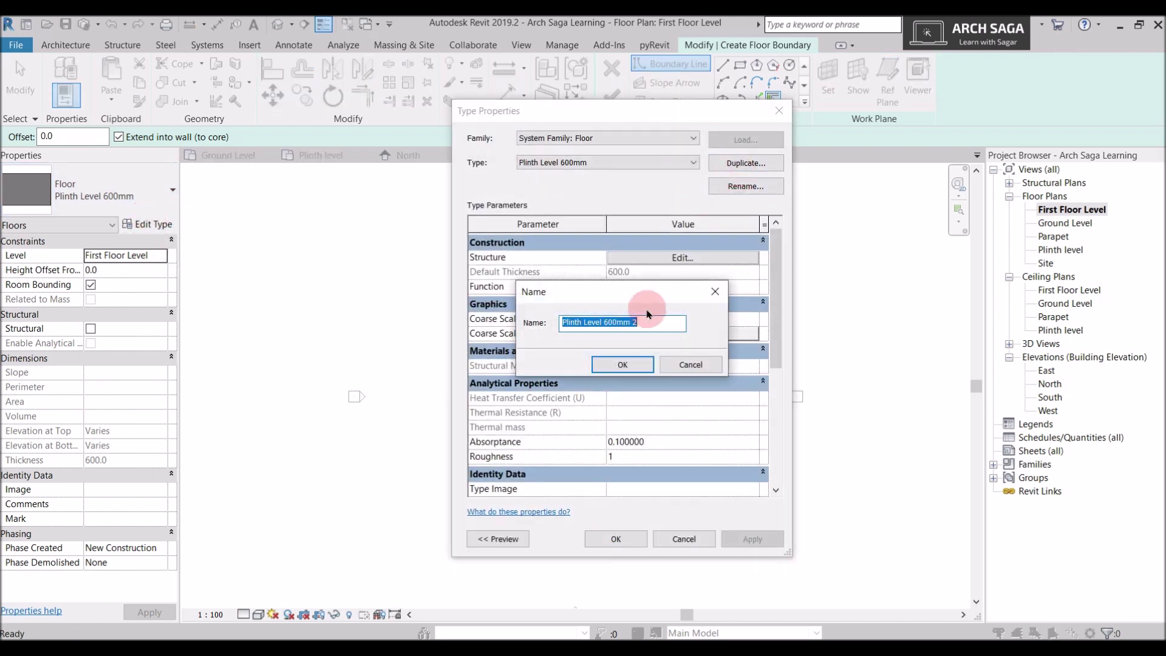
pyautogui.moveTo(643, 322); pyautogui.dragTo(605, 321)
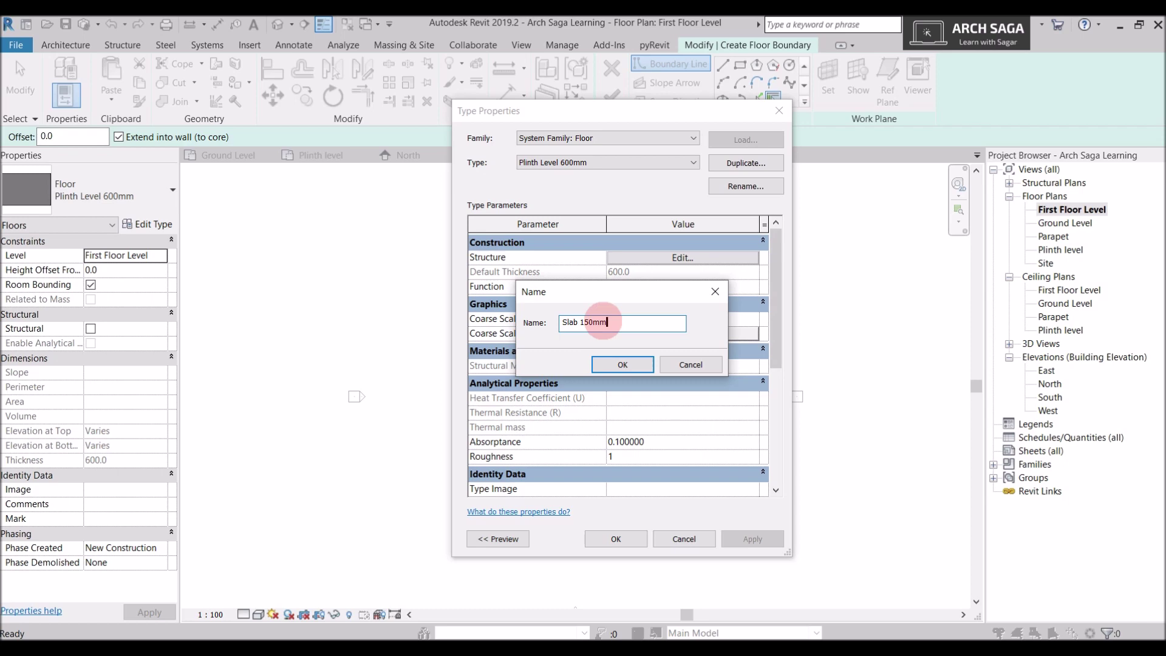
pyautogui.click(630, 364)
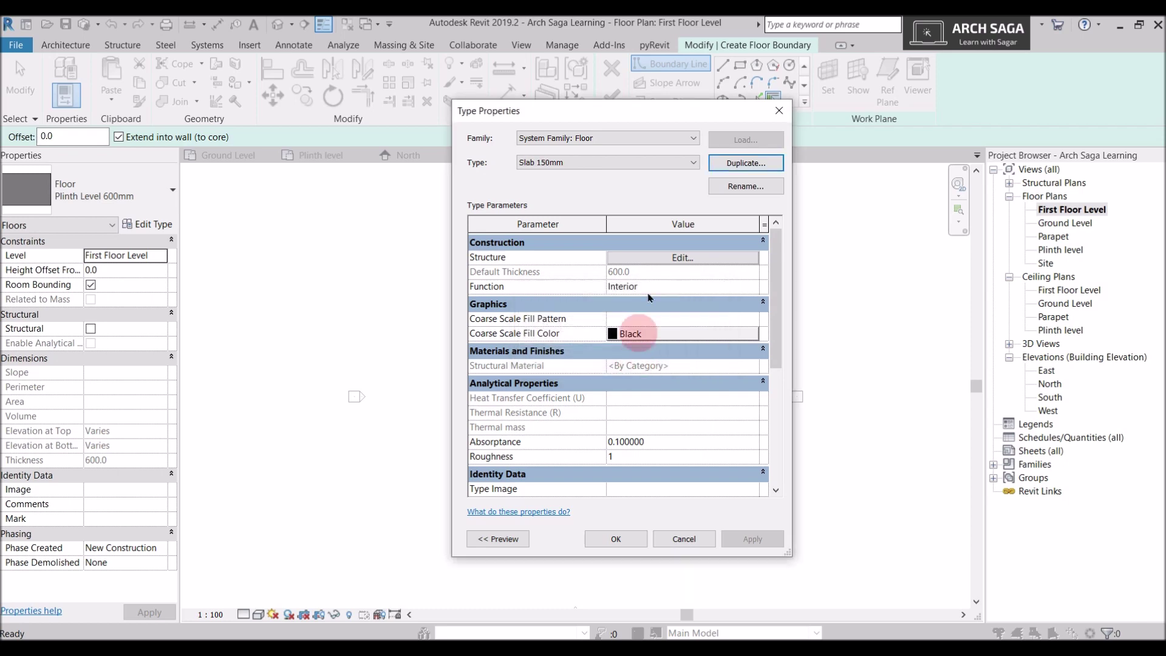
# Set the structure layer thickness of the Slab 150mm floor type to 150 mm and accept the type properties.
pyautogui.click(668, 261)
pyautogui.click(623, 269)
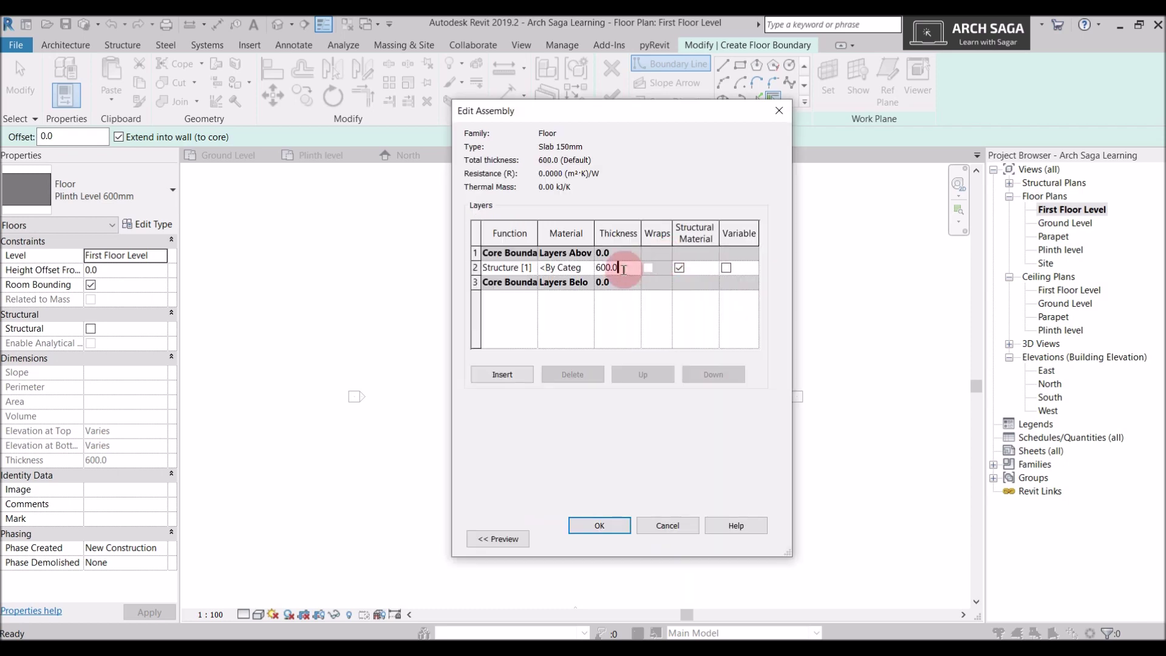
pyautogui.moveTo(624, 269); pyautogui.dragTo(583, 282)
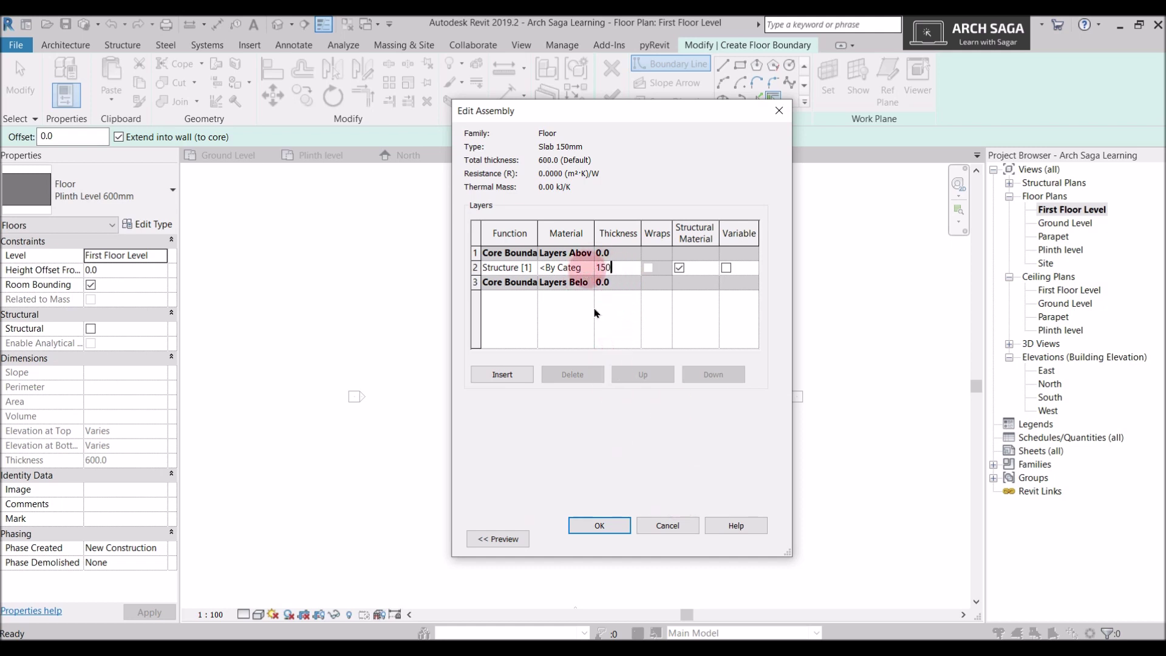
pyautogui.click(600, 526)
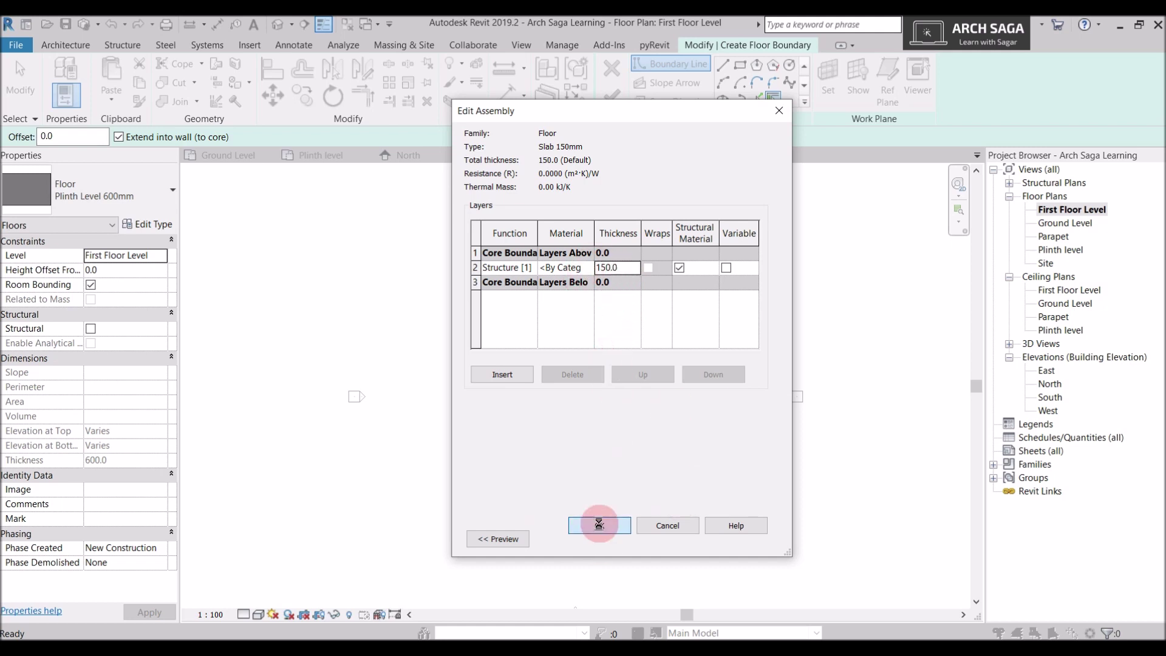
pyautogui.click(629, 545)
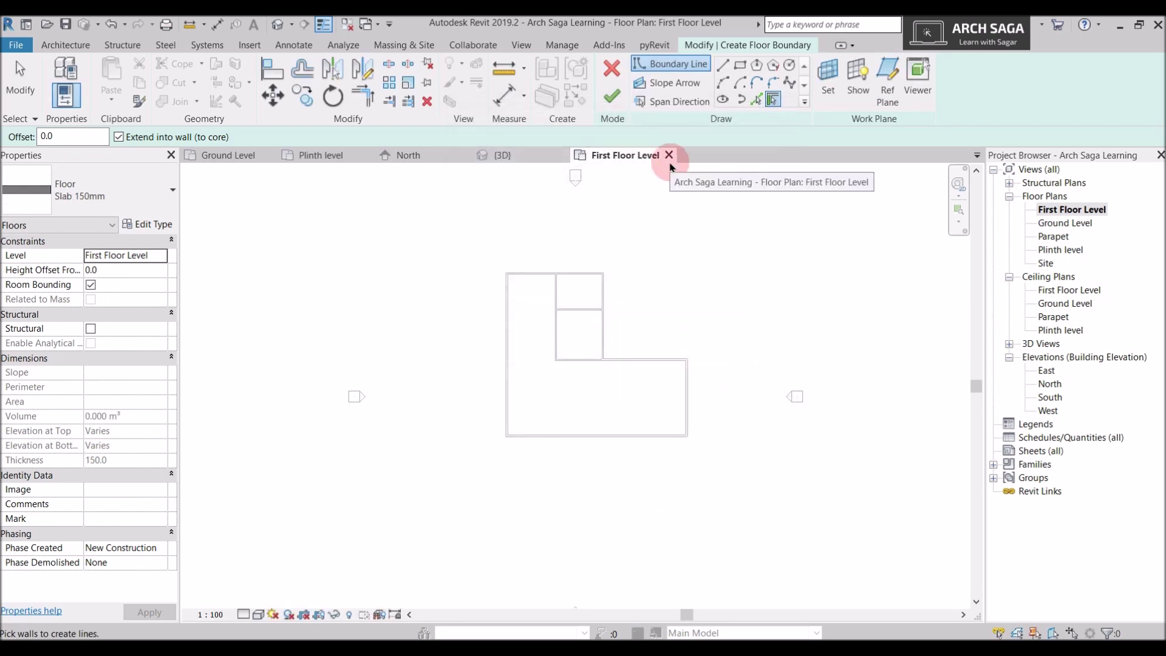
# Sketch straight slab boundary lines from the upper-left outer wall corner along the upper wall, down to the L's inner corner and across to the right exterior corner.
pyautogui.click(722, 65)
pyautogui.scroll(5, 483, 294)
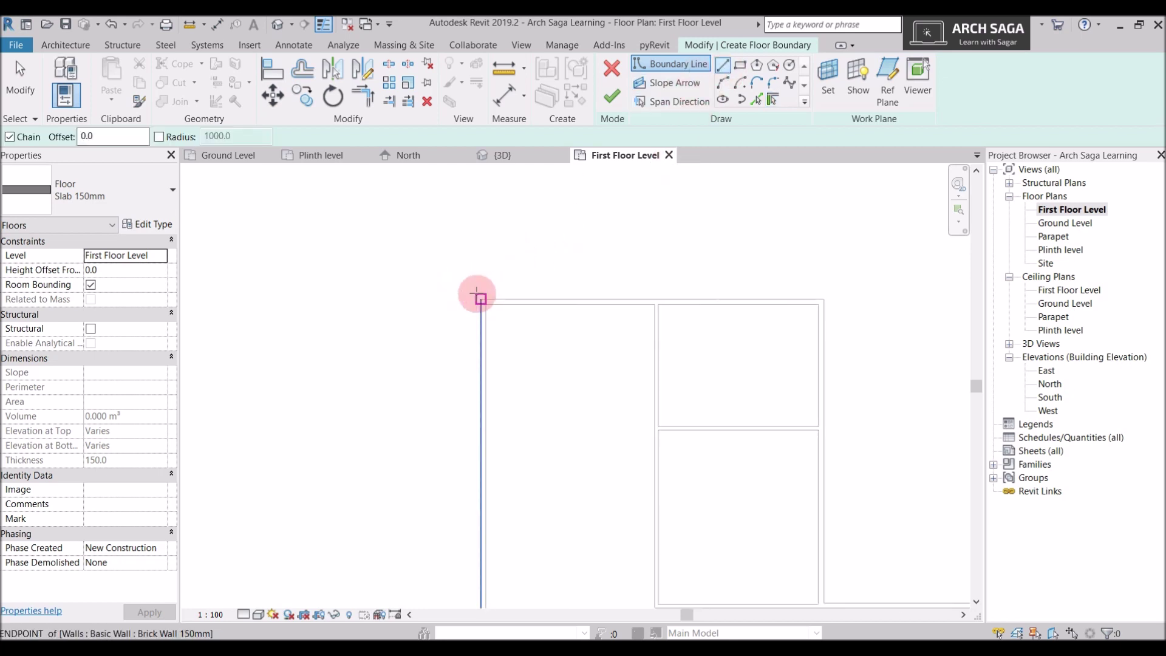
pyautogui.click(483, 298)
pyautogui.click(824, 299)
pyautogui.moveTo(827, 334); pyautogui.dragTo(531, 369, button='middle')
pyautogui.click(519, 389)
pyautogui.scroll(-2, 533, 372)
pyautogui.click(744, 383)
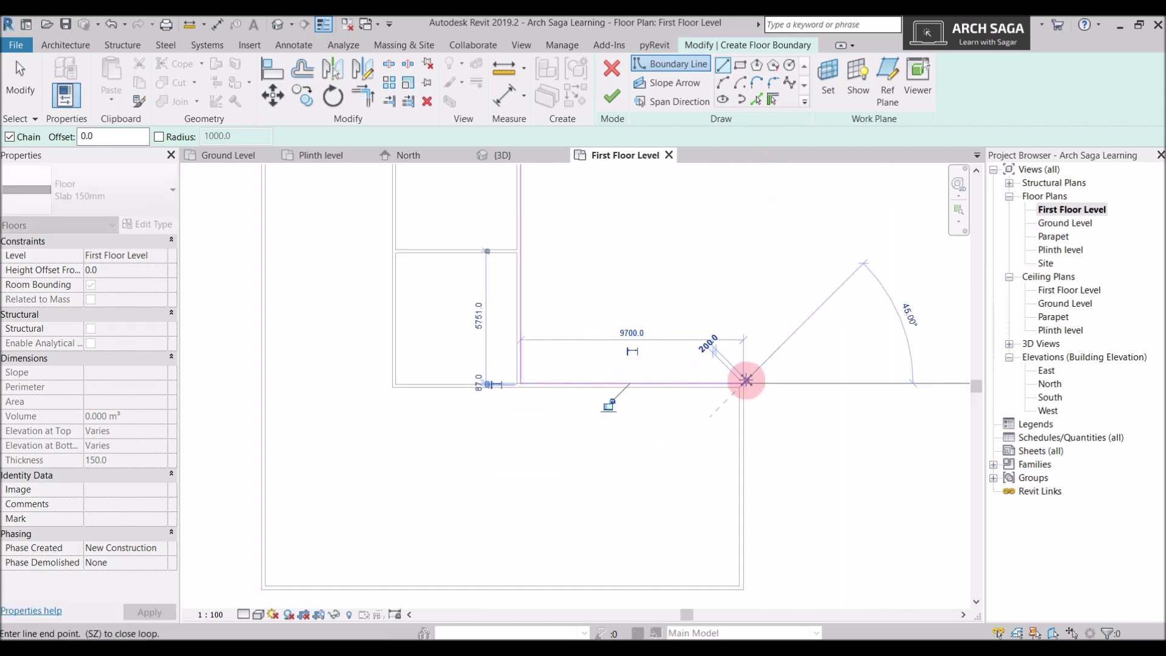
# Continue the slab boundary down the right wall, along the lower wall and up the left wall to the starting corner, and end the line command.
pyautogui.scroll(-2, 745, 381)
pyautogui.click(743, 517)
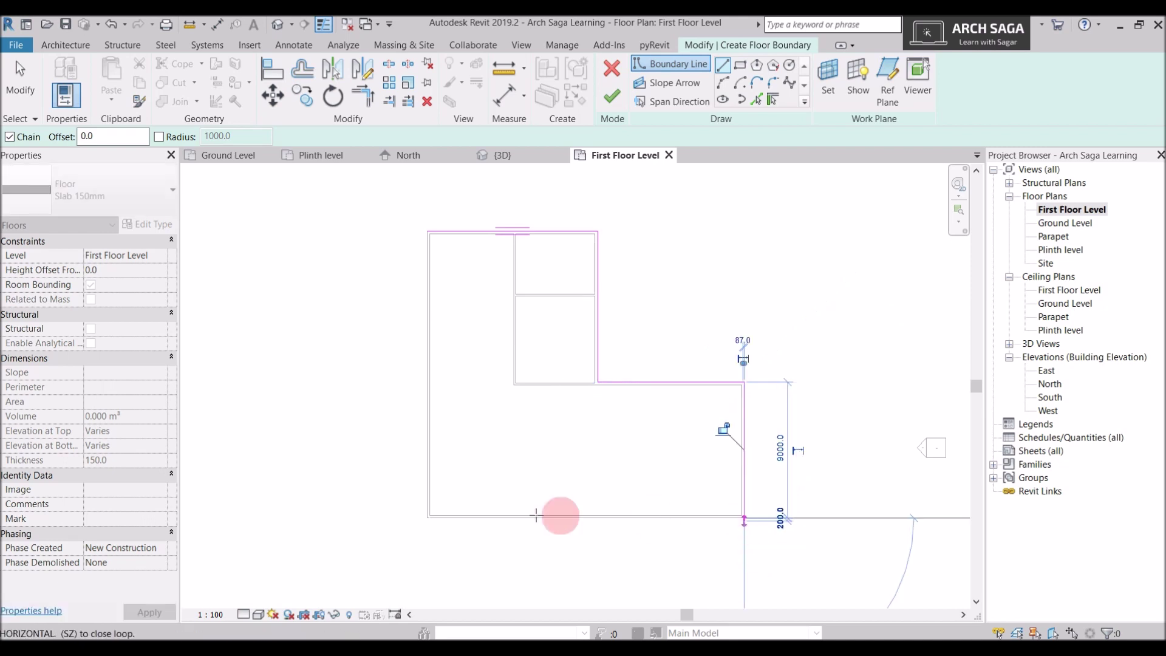
pyautogui.scroll(2, 425, 515)
pyautogui.click(427, 517)
pyautogui.scroll(-3, 416, 508)
pyautogui.scroll(3, 417, 364)
pyautogui.click(454, 303)
pyautogui.scroll(-3, 564, 340)
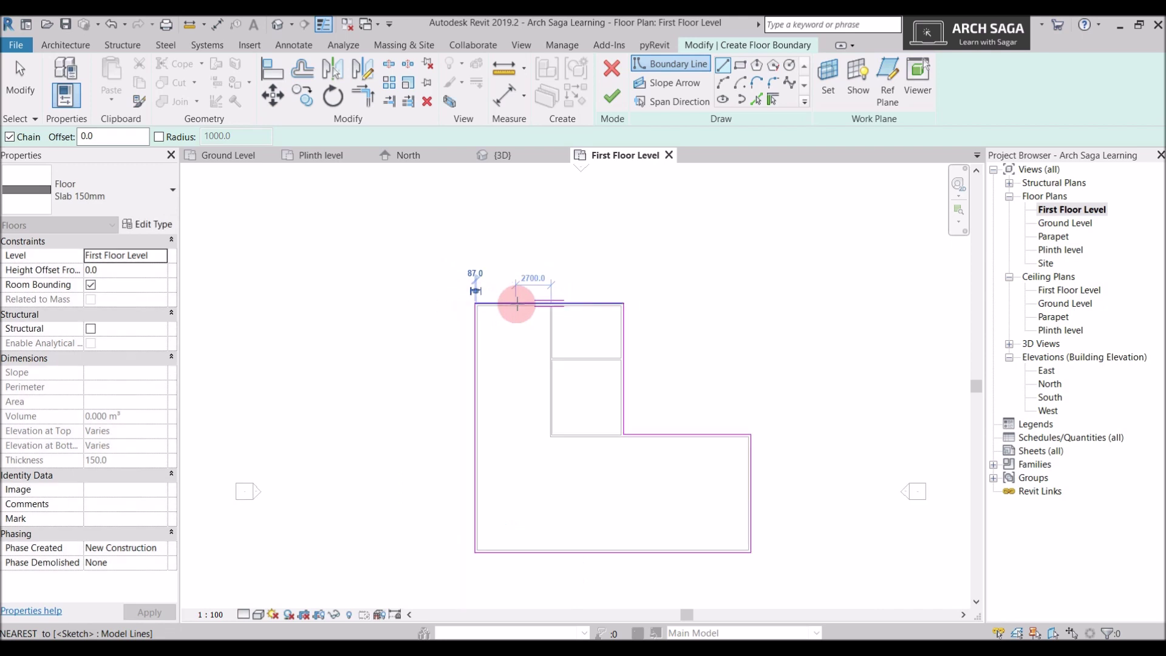
pyautogui.scroll(3, 484, 316)
pyautogui.press('Escape')
pyautogui.press('Escape')
# Try to finish the slab sketch with the left boundary line ending about 3013 mm below the upper-left corner, and return to sketching.
pyautogui.moveTo(589, 397); pyautogui.dragTo(655, 397, button='middle')
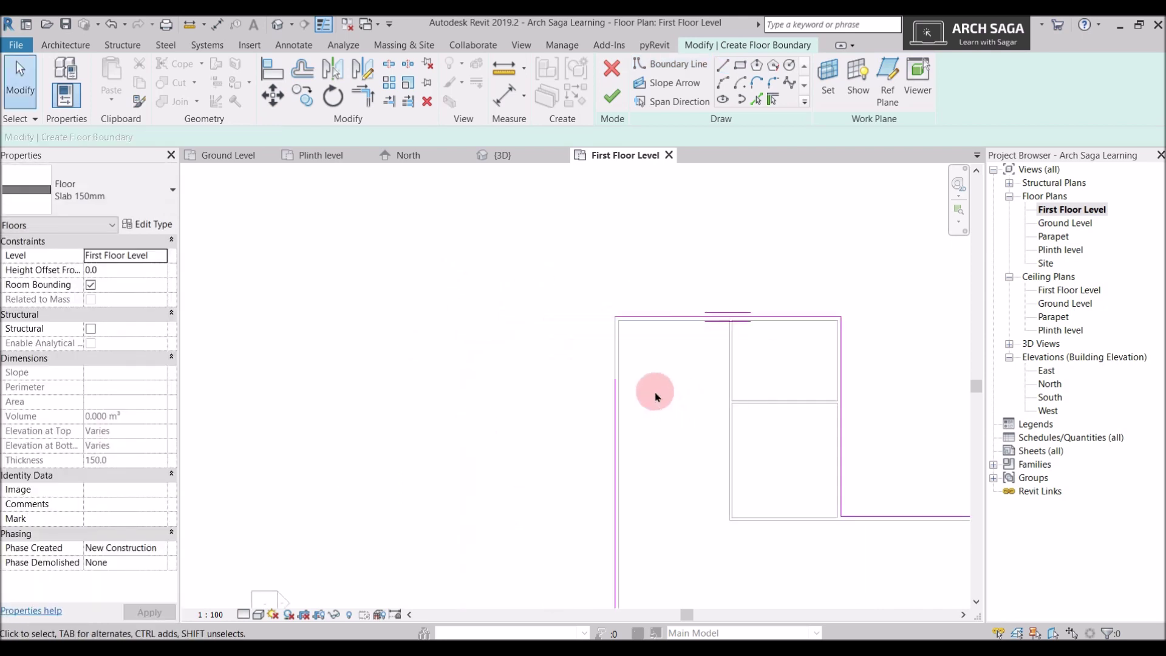
pyautogui.scroll(2, 607, 360)
pyautogui.click(630, 401)
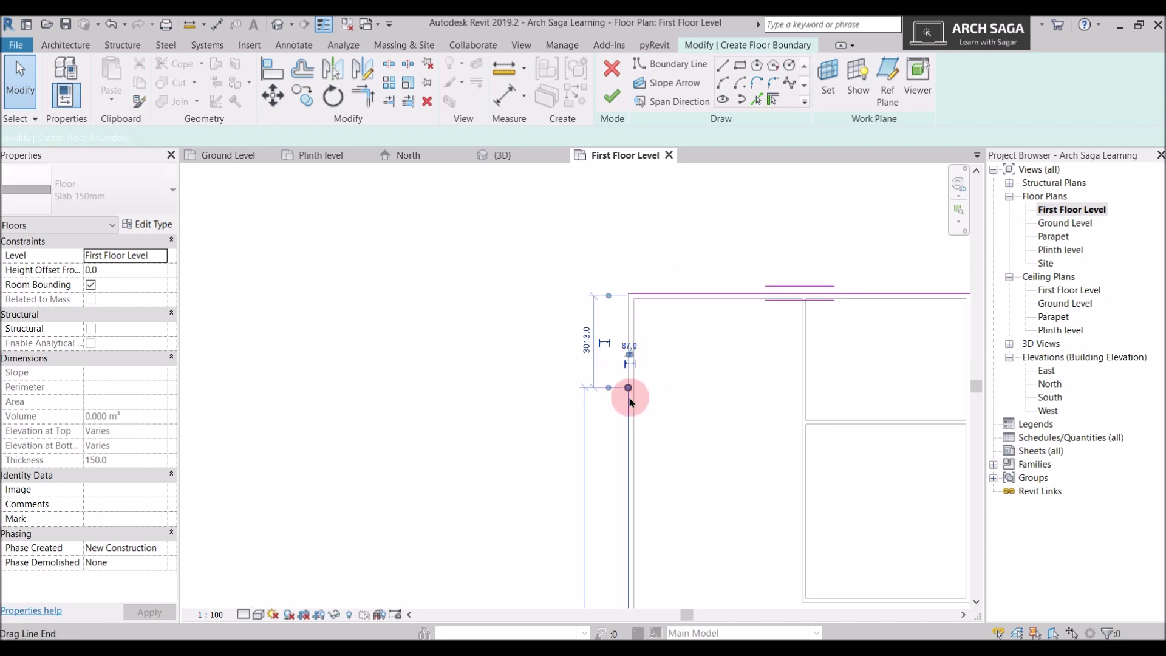
pyautogui.click(613, 93)
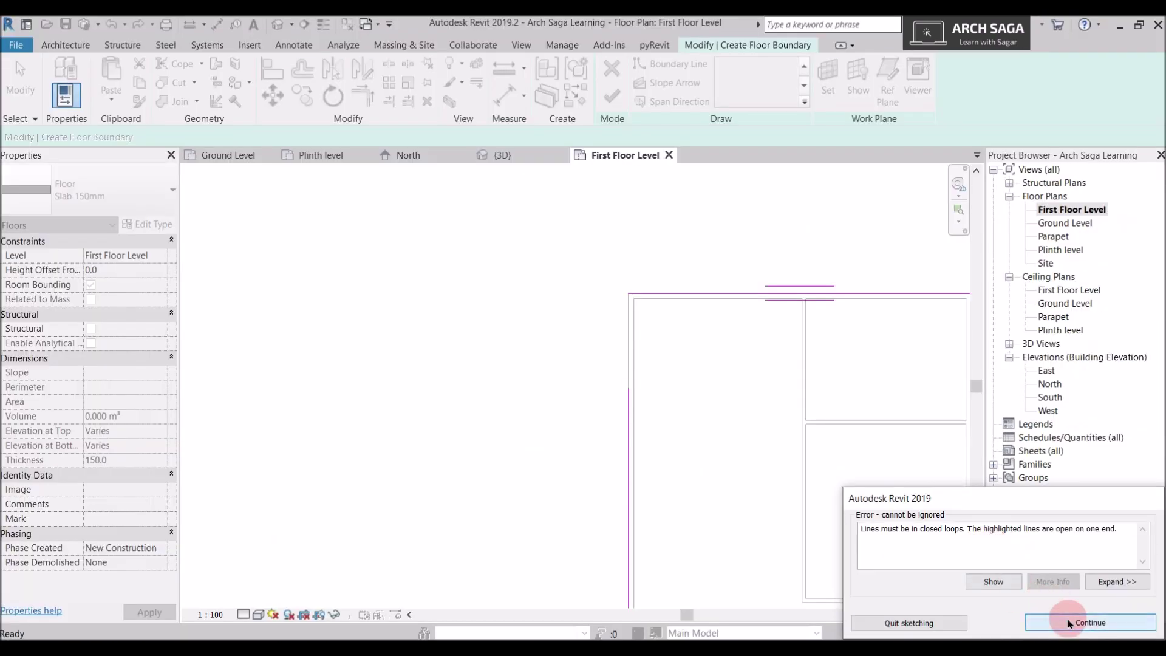
pyautogui.click(1067, 622)
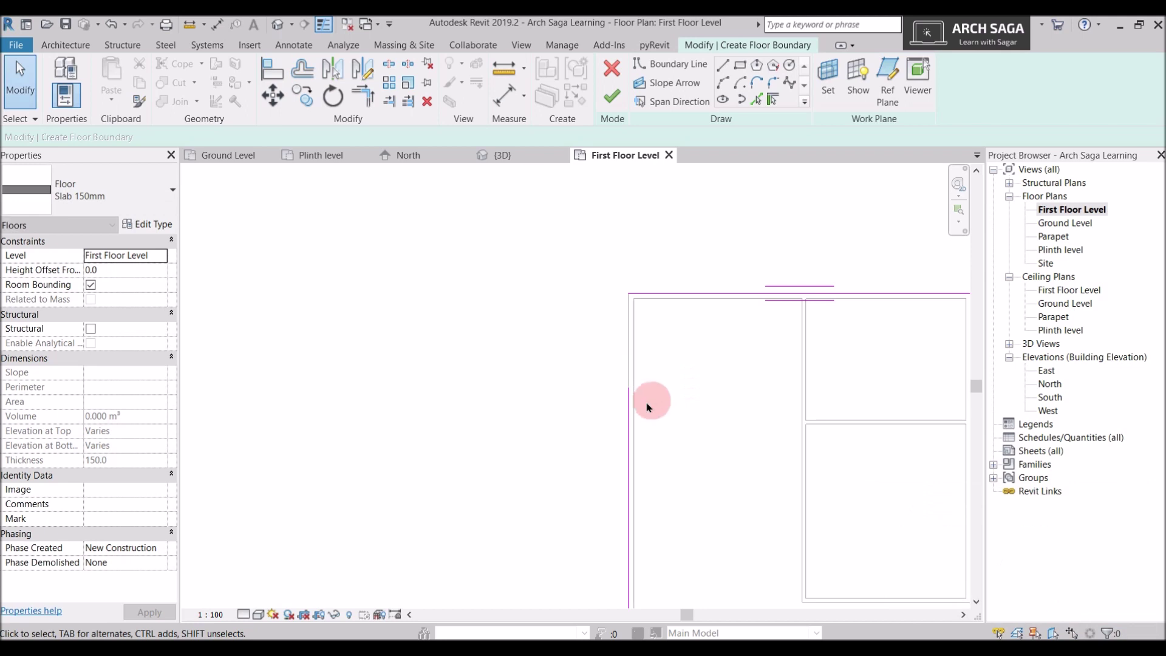
# Extend the left boundary line to the upper-left corner and finish the slab without attaching the walls to its bottom.
pyautogui.click(627, 390)
pyautogui.press('Escape')
pyautogui.moveTo(624, 317)
pyautogui.mouseDown(button='middle')
pyautogui.moveTo(627, 255)
pyautogui.moveTo(602, 346)
pyautogui.moveTo(588, 338)
pyautogui.mouseUp(button='middle')
pyautogui.scroll(-2, 602, 346)
pyautogui.scroll(-2, 588, 338)
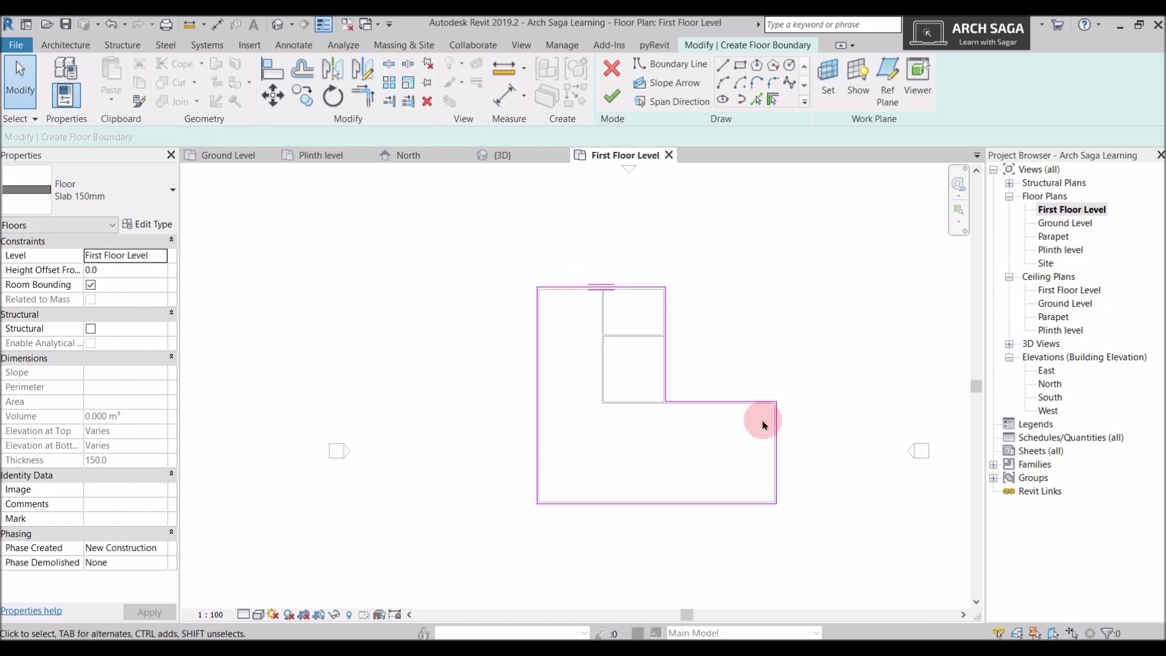
pyautogui.click(609, 102)
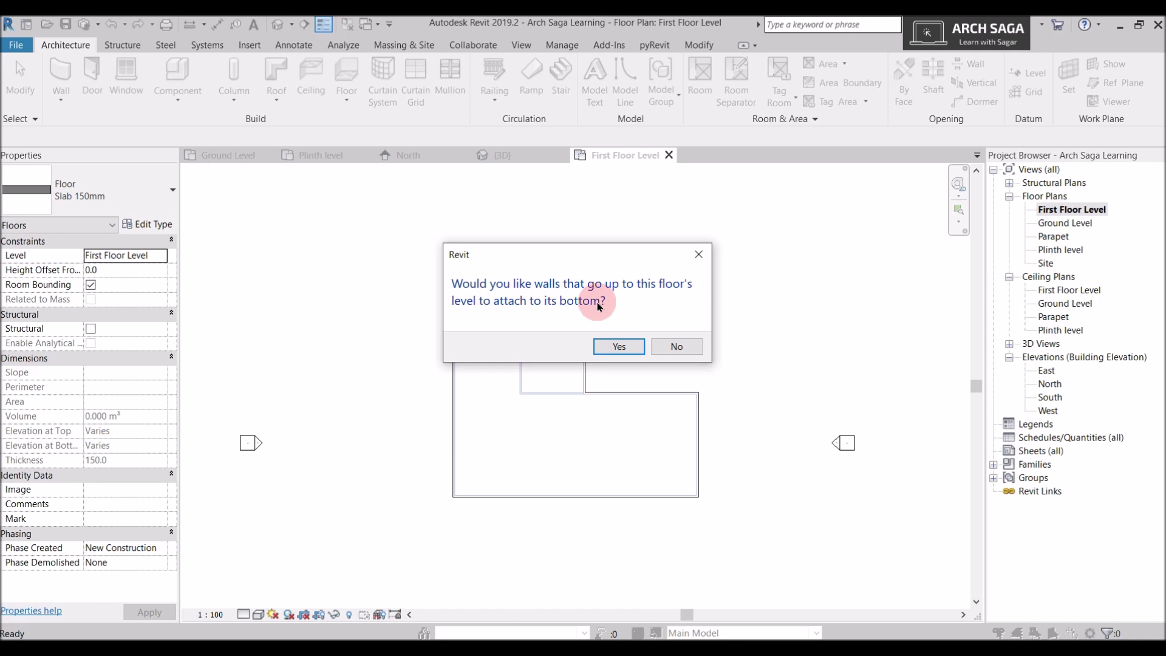
pyautogui.click(676, 346)
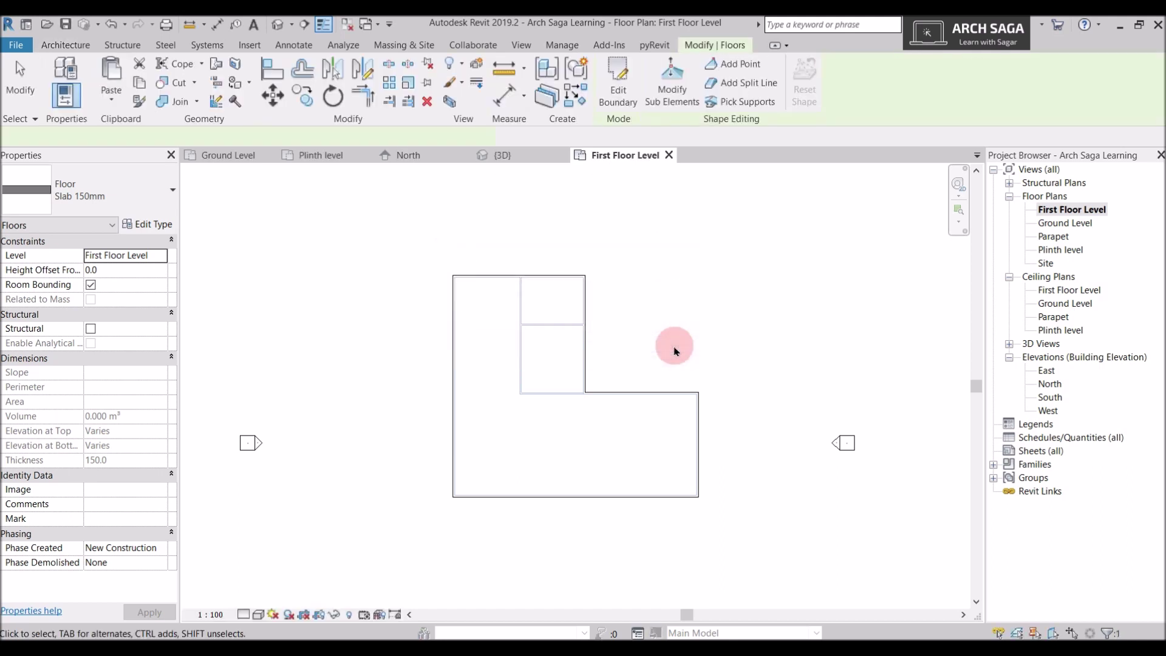
# Inspect the first-floor slab from several sides in the 3D view and check it against the levels in the North elevation.
pyautogui.click(499, 157)
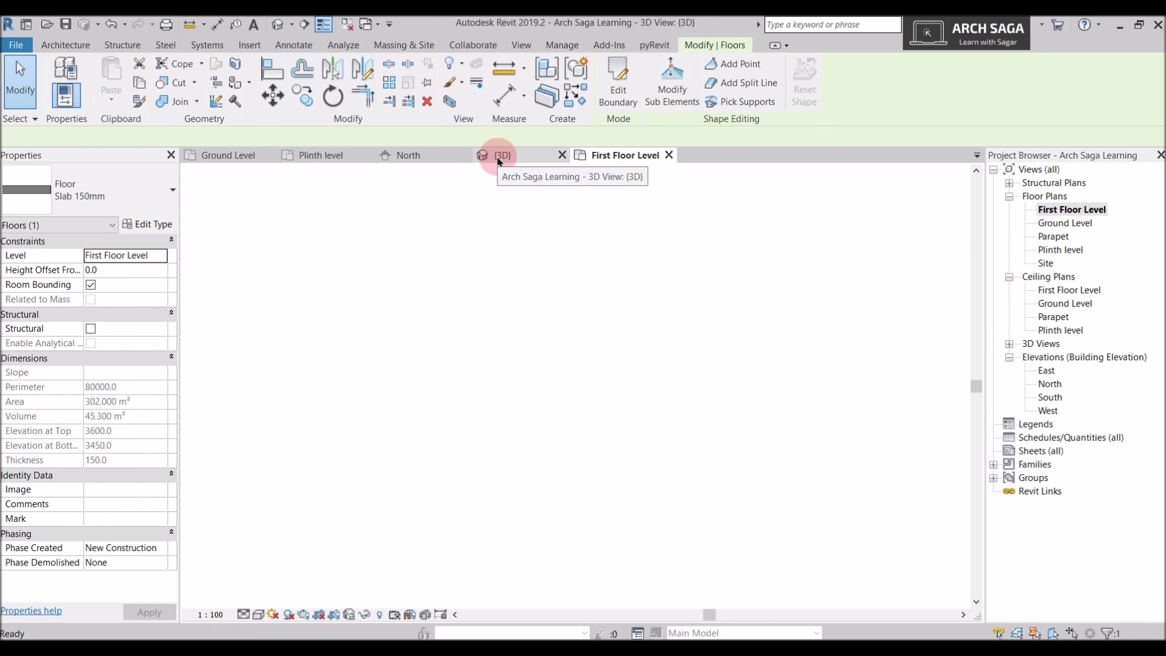
pyautogui.keyDown('shift'); pyautogui.moveTo(780, 450); pyautogui.dragTo(688, 379, button='middle'); pyautogui.keyUp('shift')
pyautogui.press('Escape')
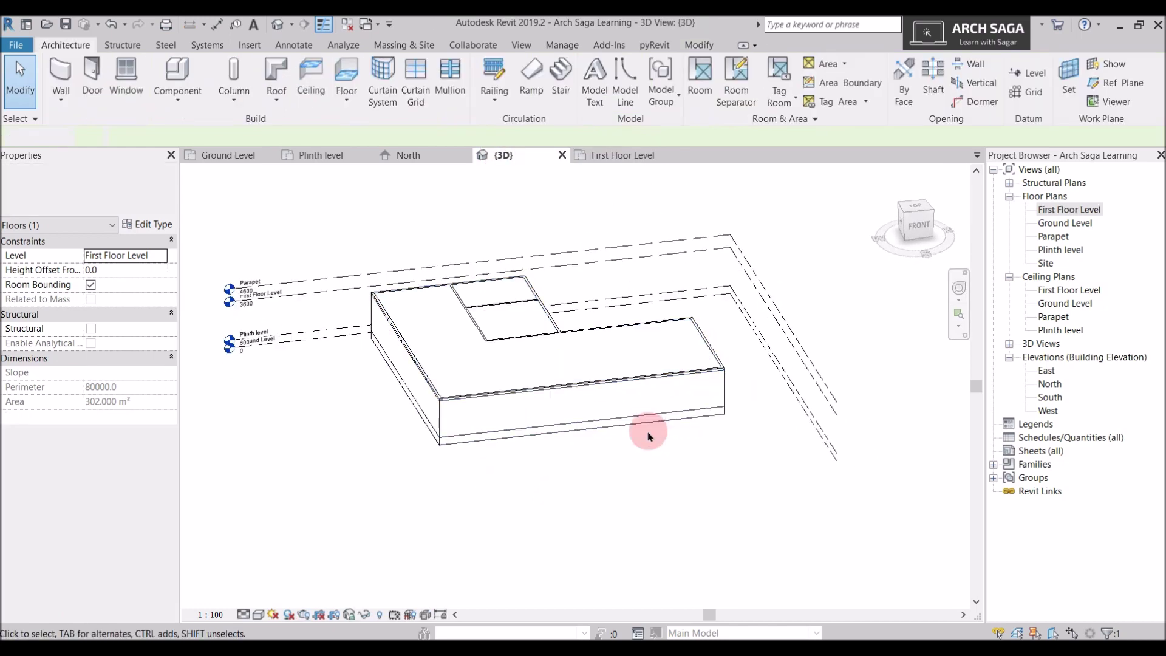
pyautogui.keyDown('shift'); pyautogui.moveTo(554, 475); pyautogui.dragTo(625, 456, button='middle'); pyautogui.keyUp('shift')
pyautogui.scroll(5, 625, 455)
pyautogui.click(423, 153)
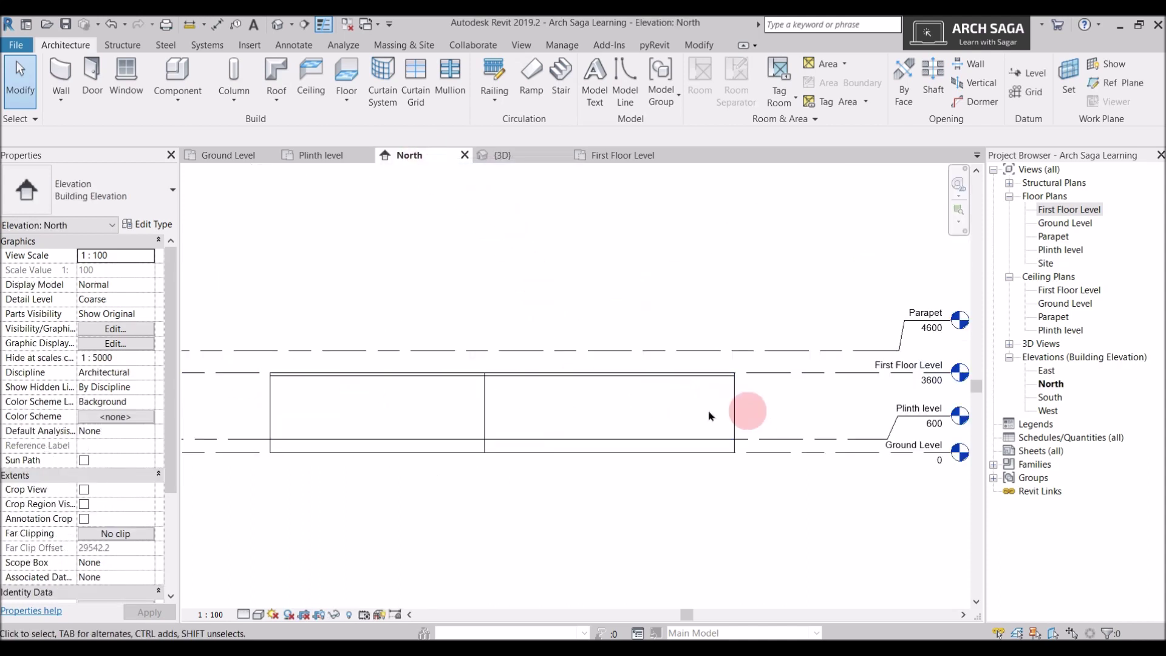
pyautogui.scroll(1, 747, 408)
pyautogui.moveTo(469, 411); pyautogui.dragTo(642, 435, button='middle')
pyautogui.scroll(-2, 598, 426)
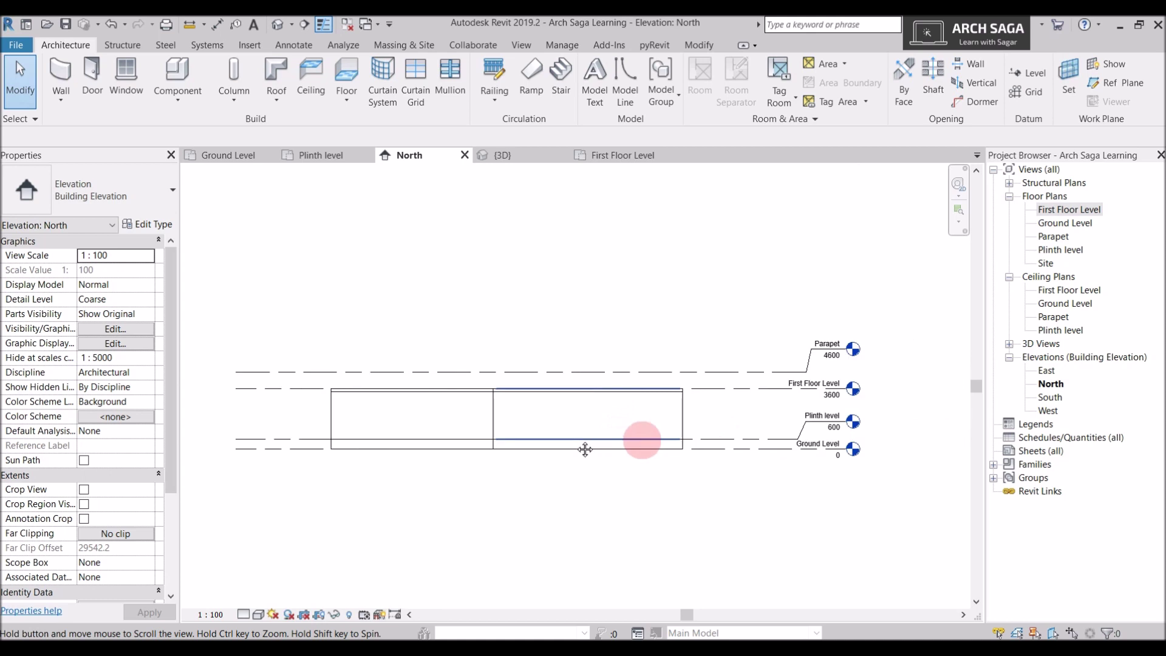
pyautogui.scroll(1, 898, 536)
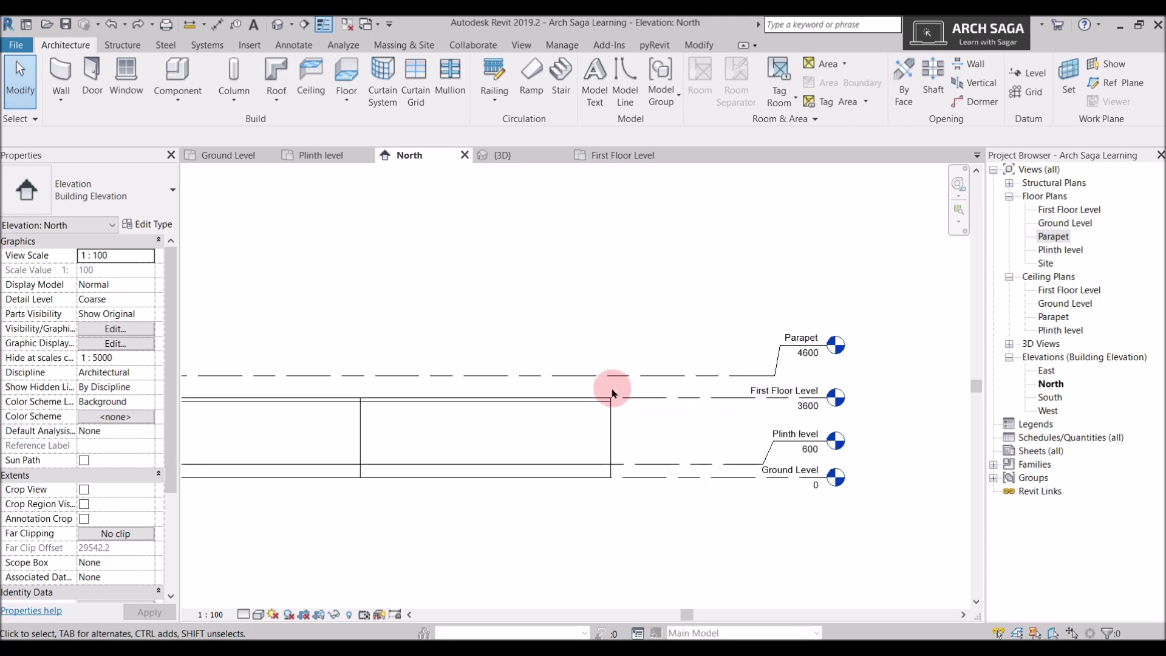
# In the First Floor Level plan, start a Brick Wall 100mm and set its top constraint to Up to level: Parapet.
pyautogui.click(618, 155)
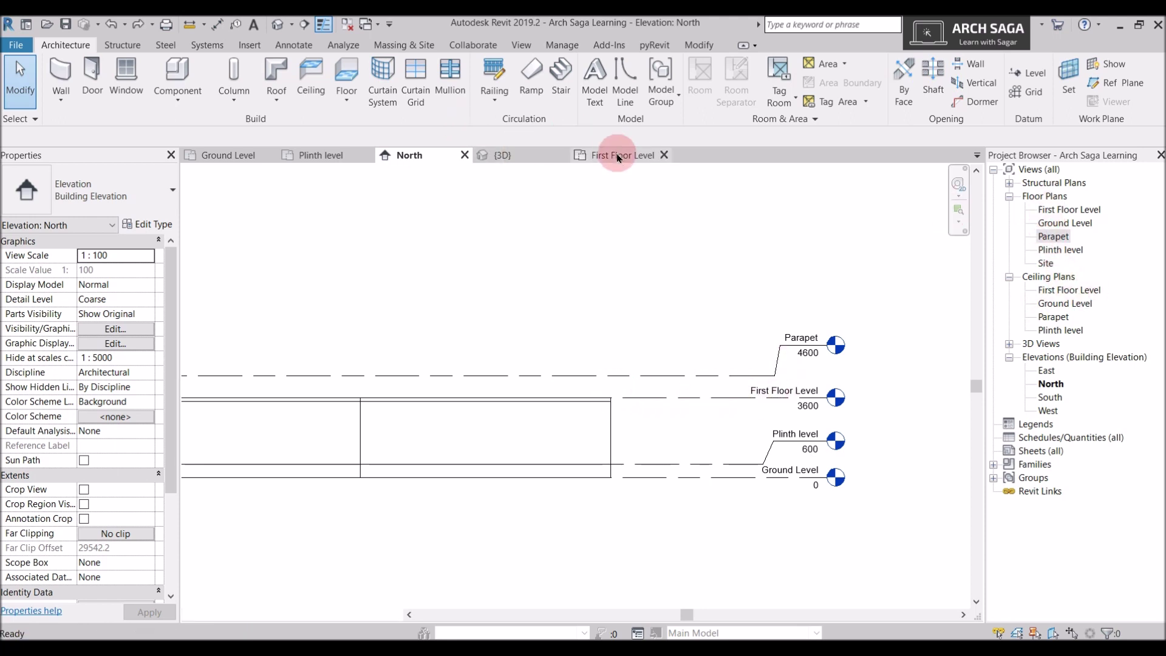
pyautogui.click(90, 71)
pyautogui.click(60, 74)
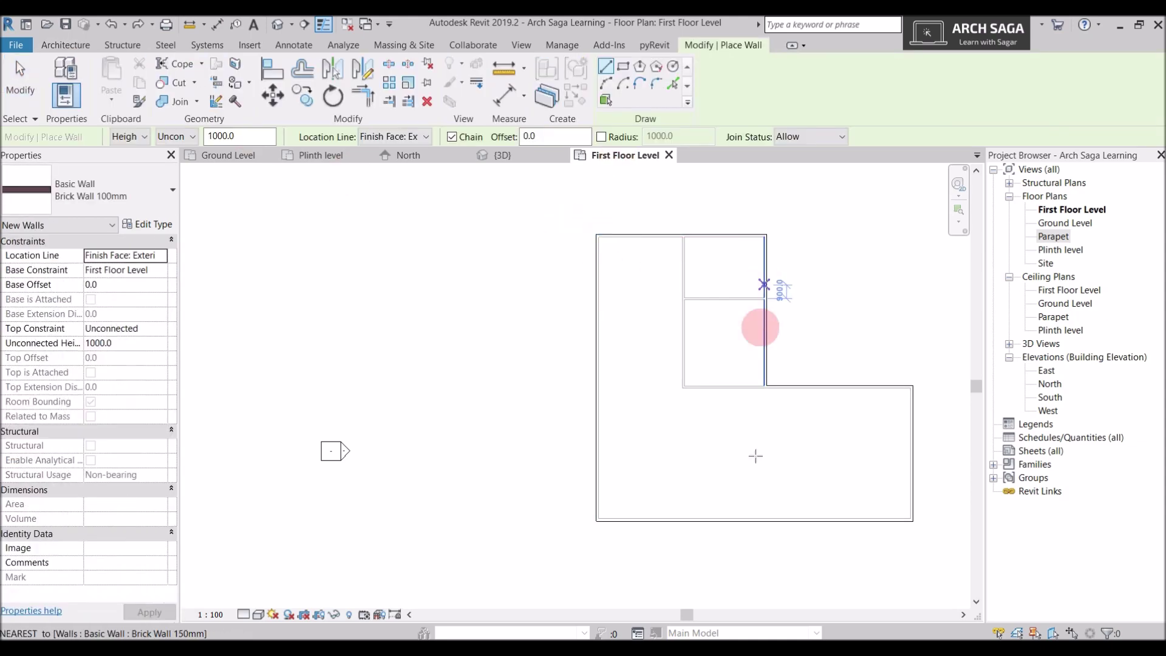
pyautogui.click(598, 520)
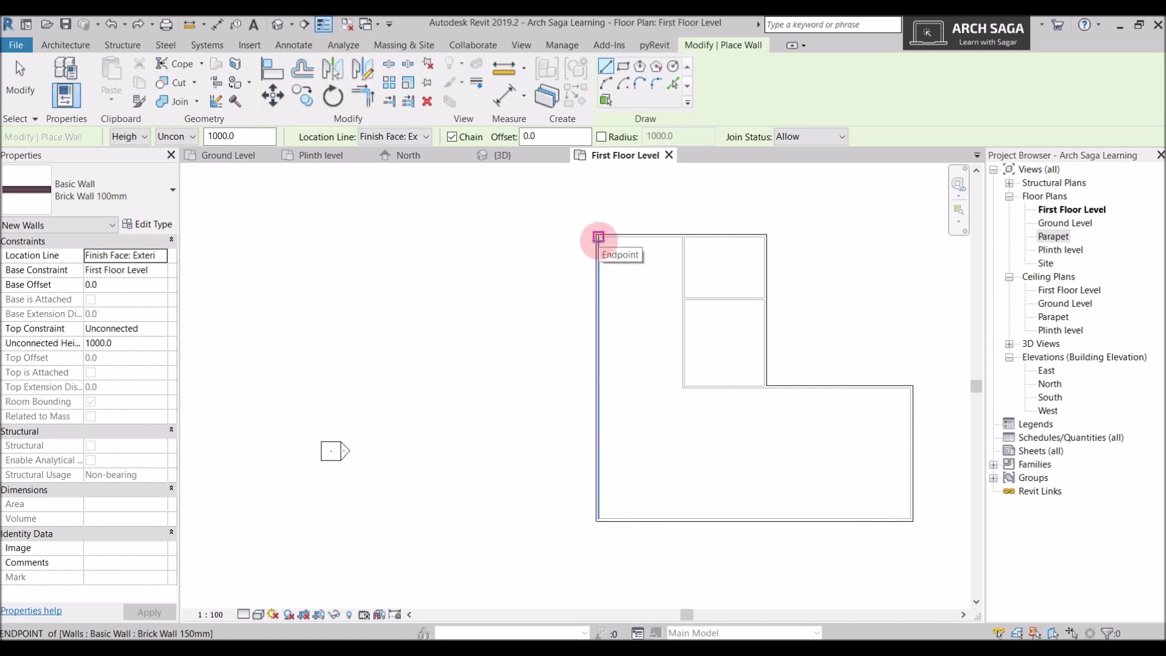
pyautogui.click(598, 236)
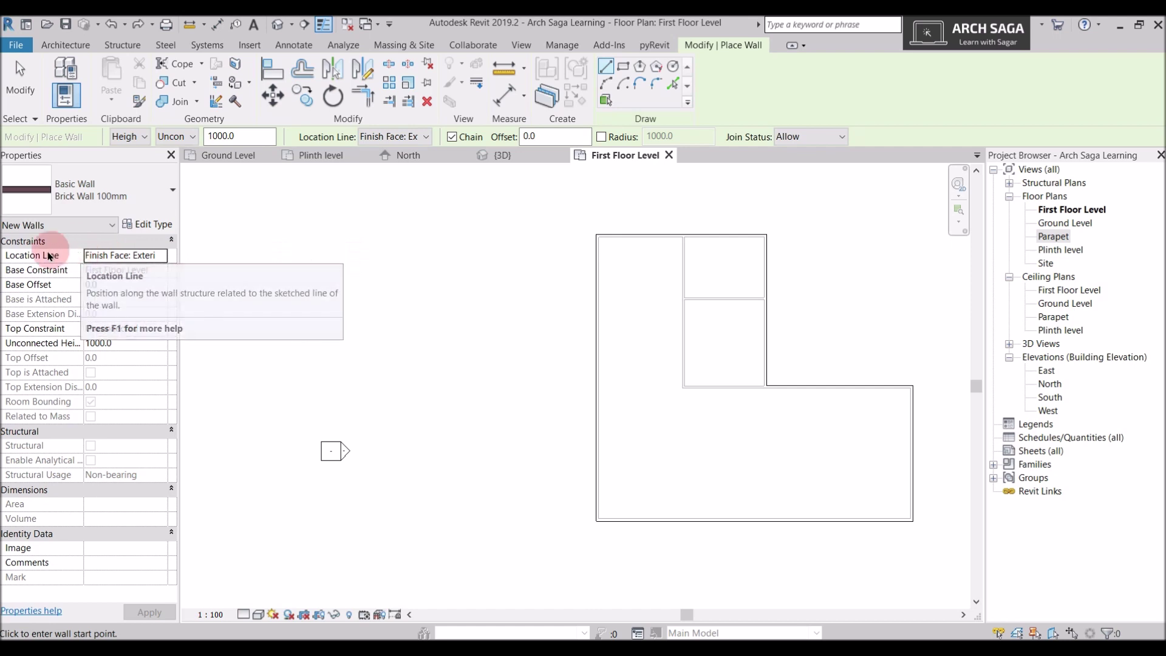
pyautogui.click(161, 255)
pyautogui.click(161, 260)
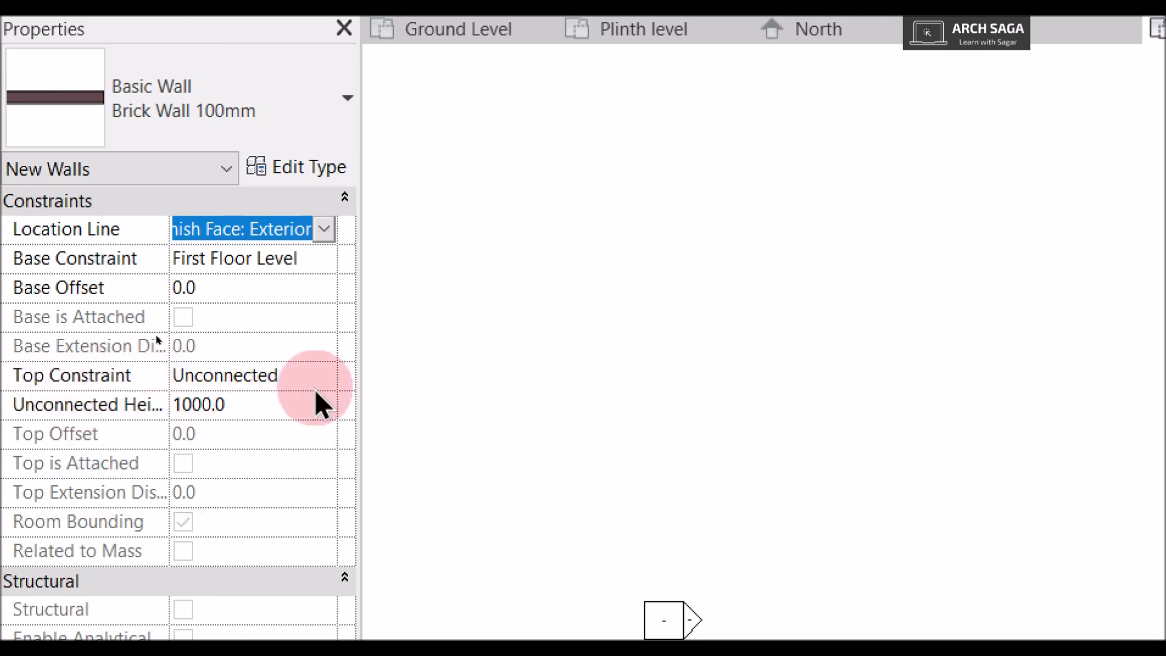
pyautogui.click(330, 372)
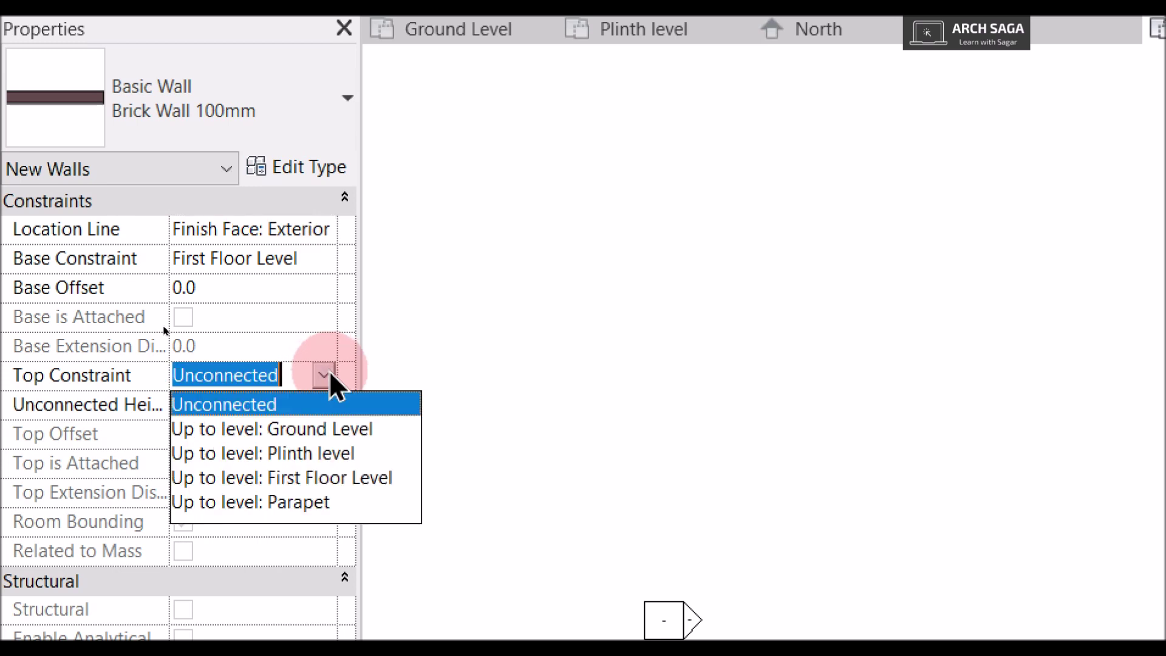
pyautogui.click(280, 501)
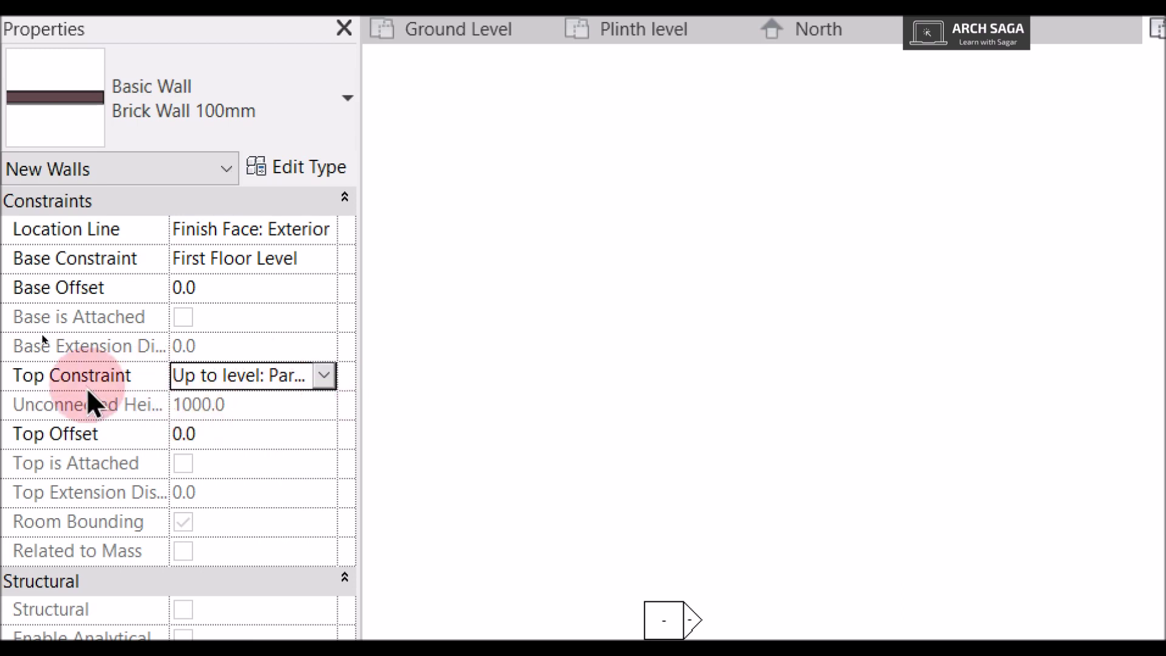
pyautogui.click(328, 379)
pyautogui.click(328, 380)
pyautogui.click(328, 379)
pyautogui.click(328, 378)
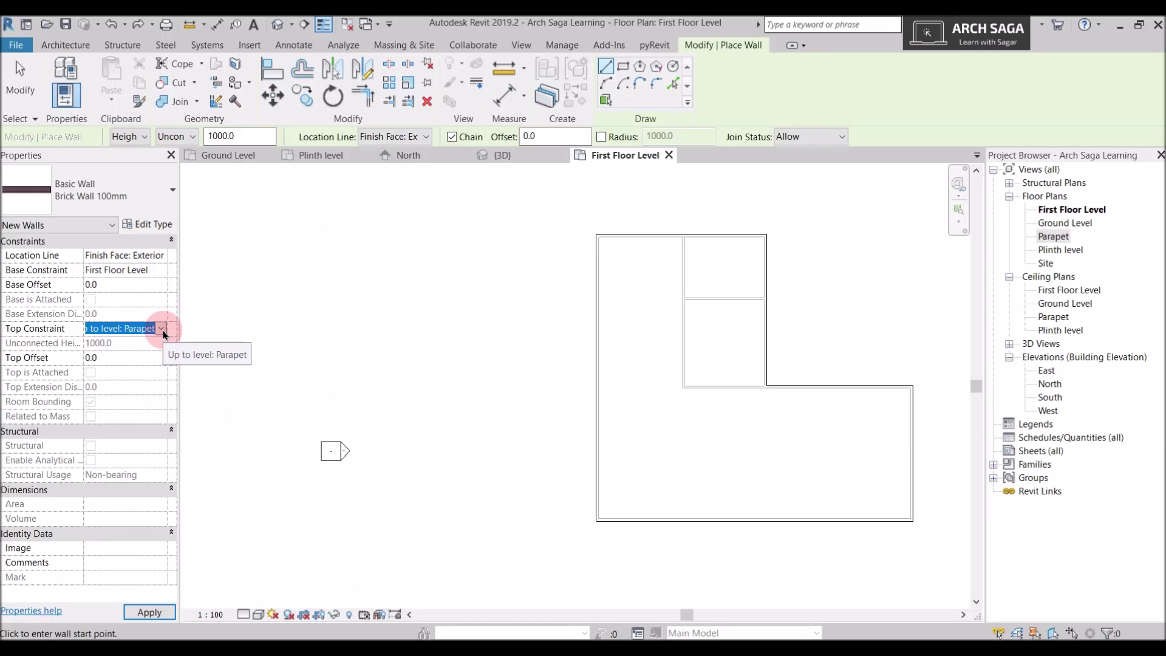
# Draw the left parapet wall from the slab's upper-left corner to its lower-left corner, flipped to the inner side of the slab edge.
pyautogui.scroll(2, 599, 235)
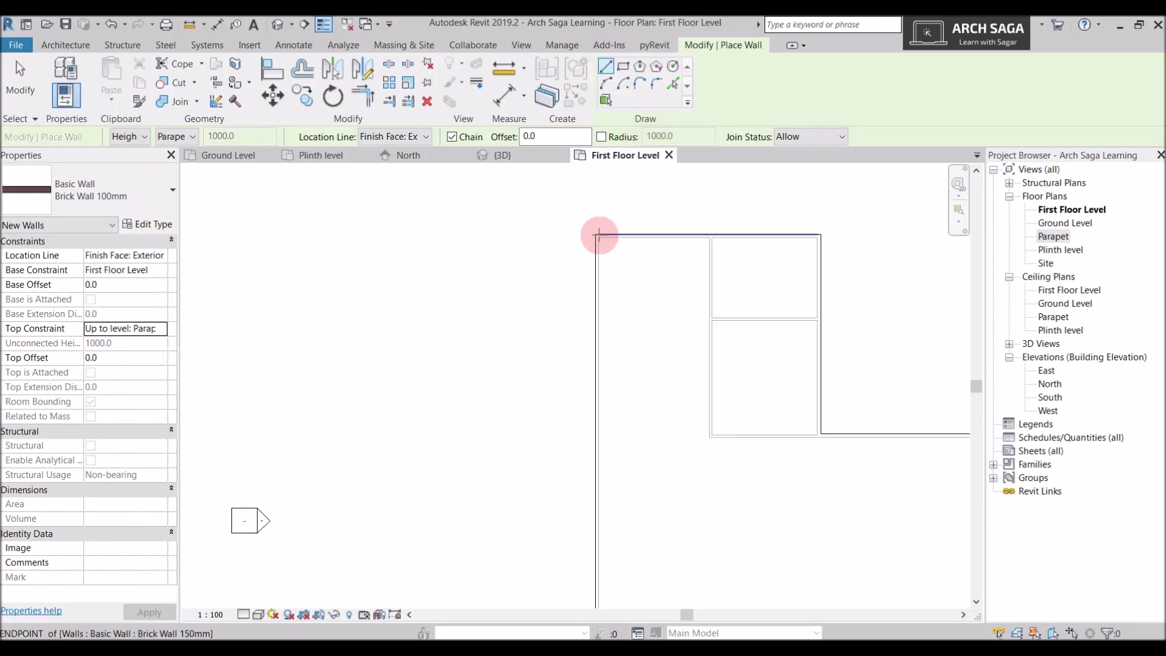
pyautogui.scroll(2, 597, 236)
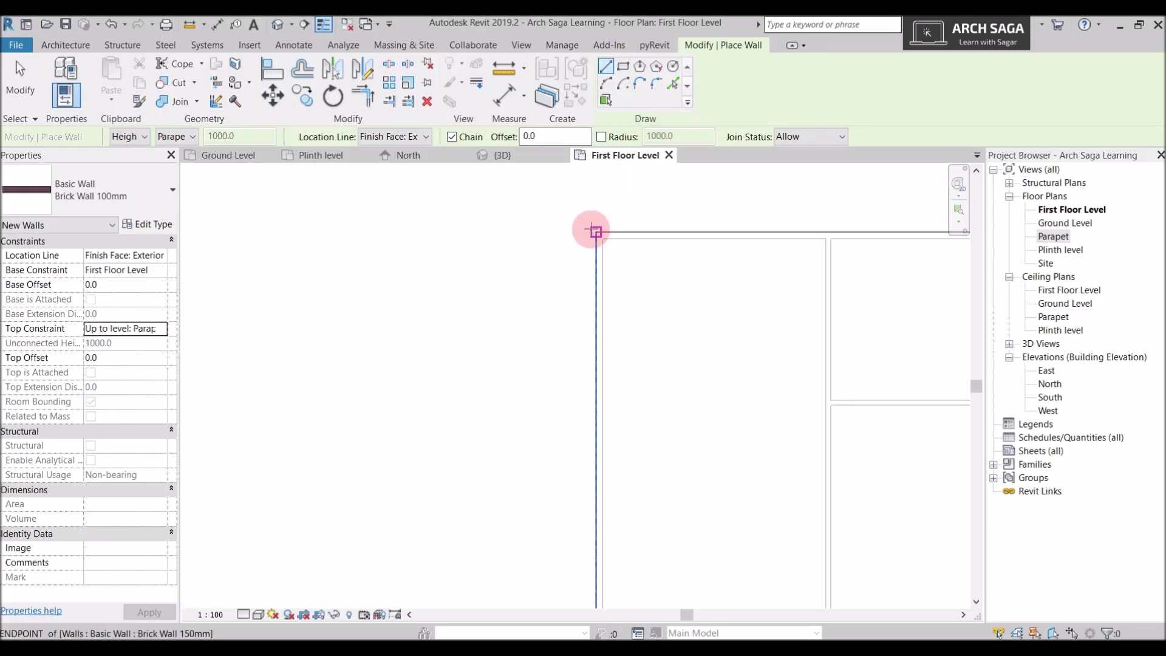
pyautogui.click(596, 231)
pyautogui.click(530, 505)
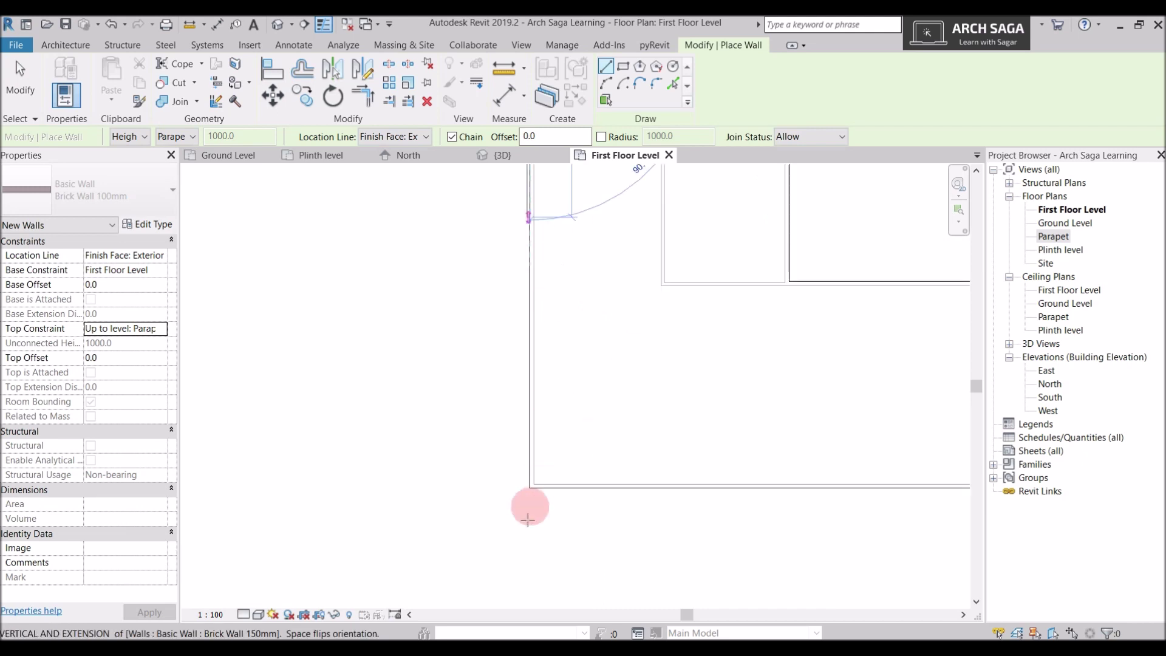
pyautogui.click(531, 461)
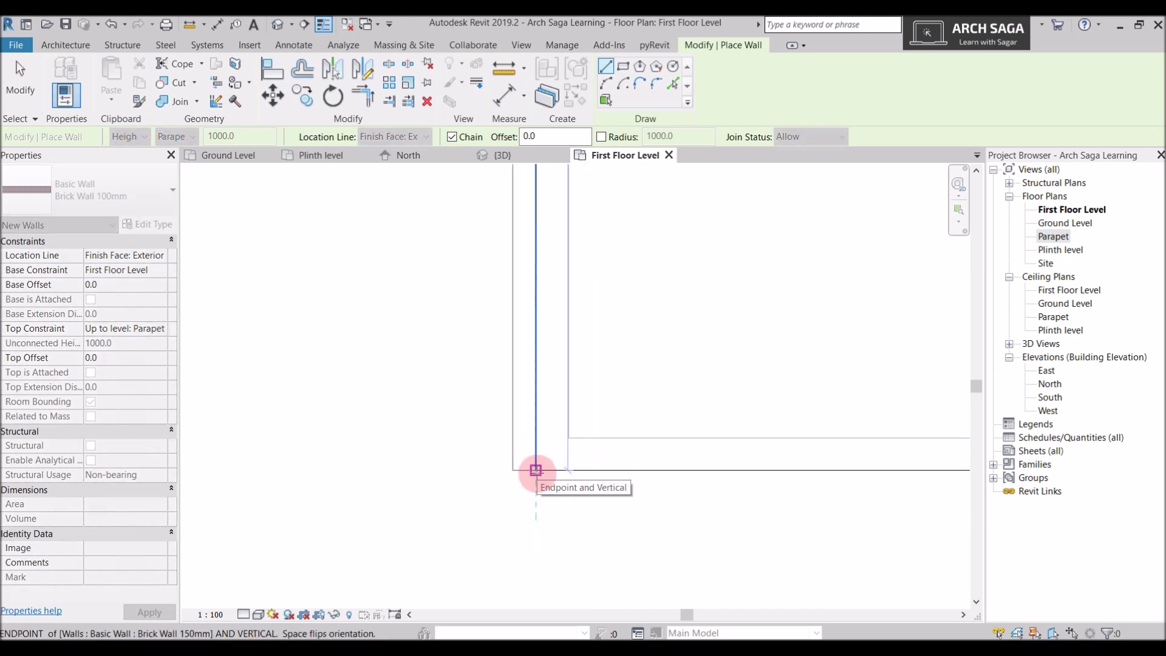
pyautogui.click(535, 469)
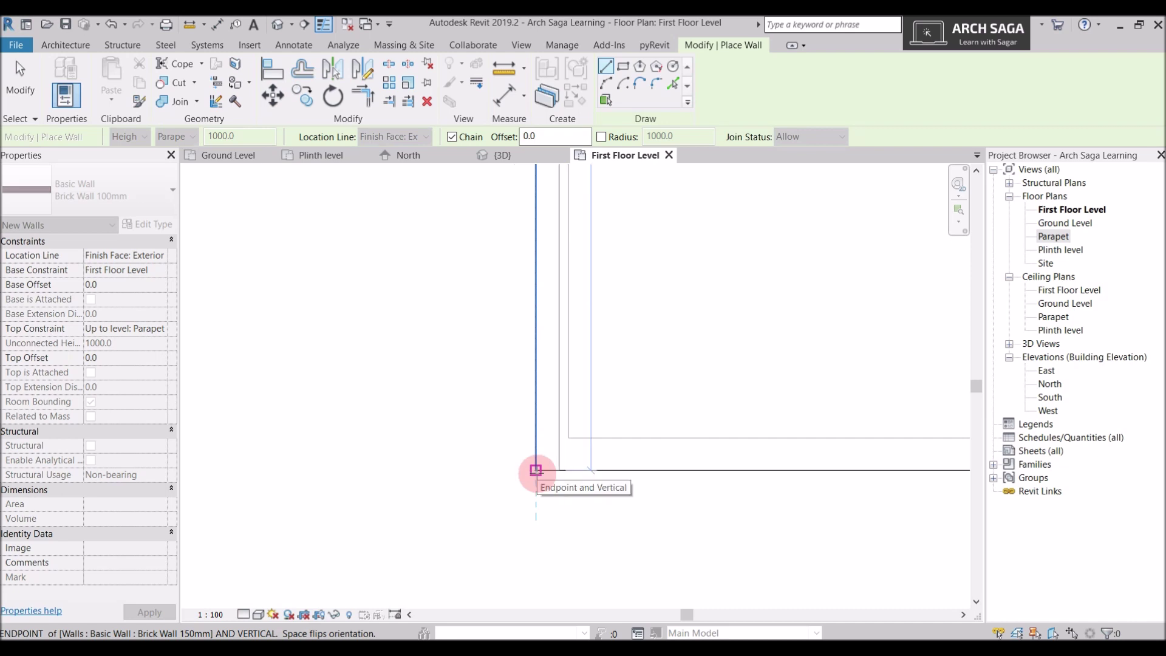
# Continue the parapet along the slab's lower edge for 20800 mm and up the right edge to the next corner.
pyautogui.scroll(-2, 689, 442)
pyautogui.moveTo(726, 448); pyautogui.dragTo(318, 425, button='middle')
pyautogui.scroll(2, 658, 437)
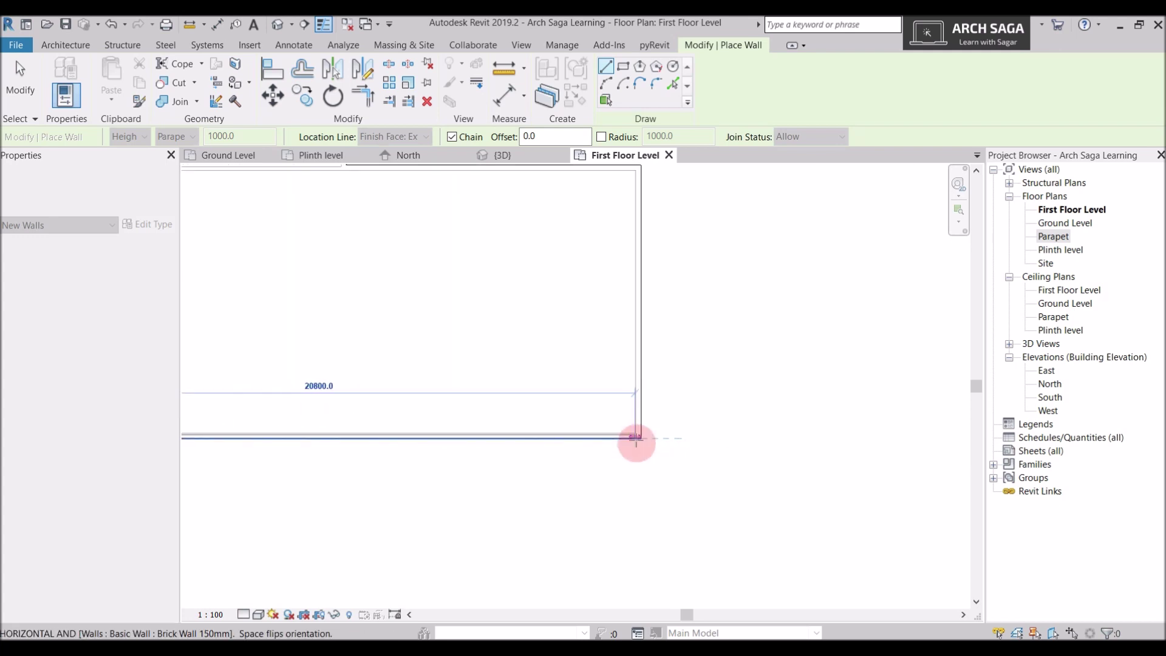
pyautogui.click(640, 438)
pyautogui.scroll(2, 661, 340)
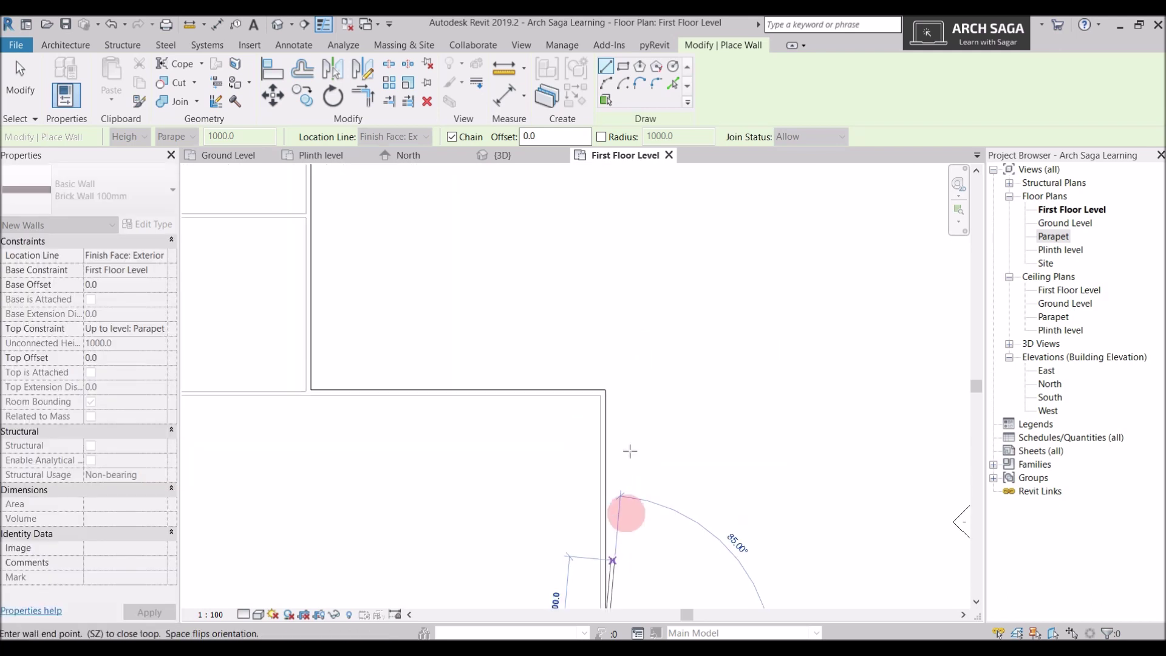
pyautogui.click(600, 380)
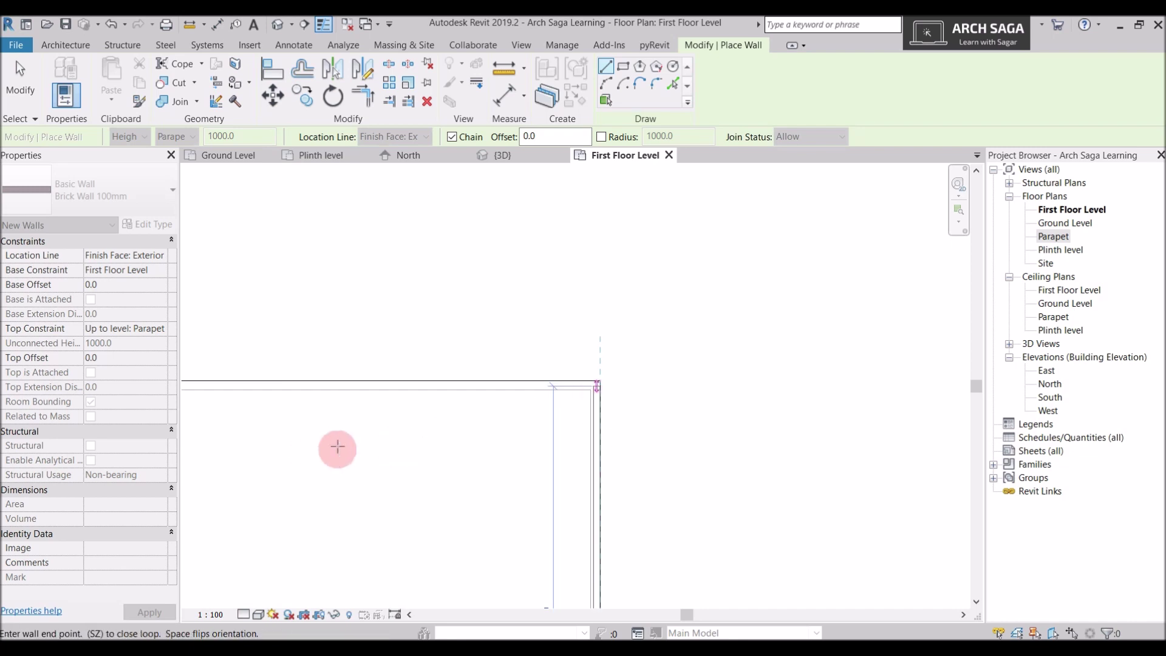
# Continue the parapet 9700 mm to the inner corner, up the narrow wing and back to the starting corner, and end the wall command.
pyautogui.moveTo(338, 404); pyautogui.dragTo(370, 489, button='middle')
pyautogui.scroll(2, 331, 493)
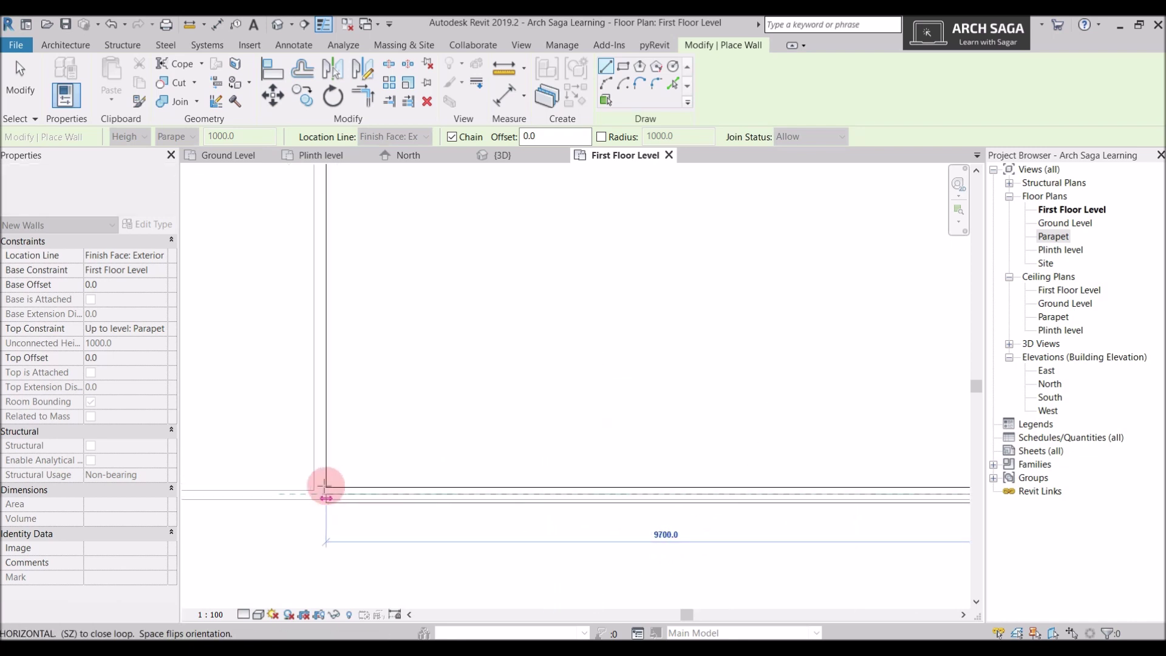
pyautogui.click(317, 487)
pyautogui.moveTo(320, 294); pyautogui.dragTo(318, 486, button='middle')
pyautogui.click(321, 184)
pyautogui.moveTo(322, 208); pyautogui.dragTo(743, 403, button='middle')
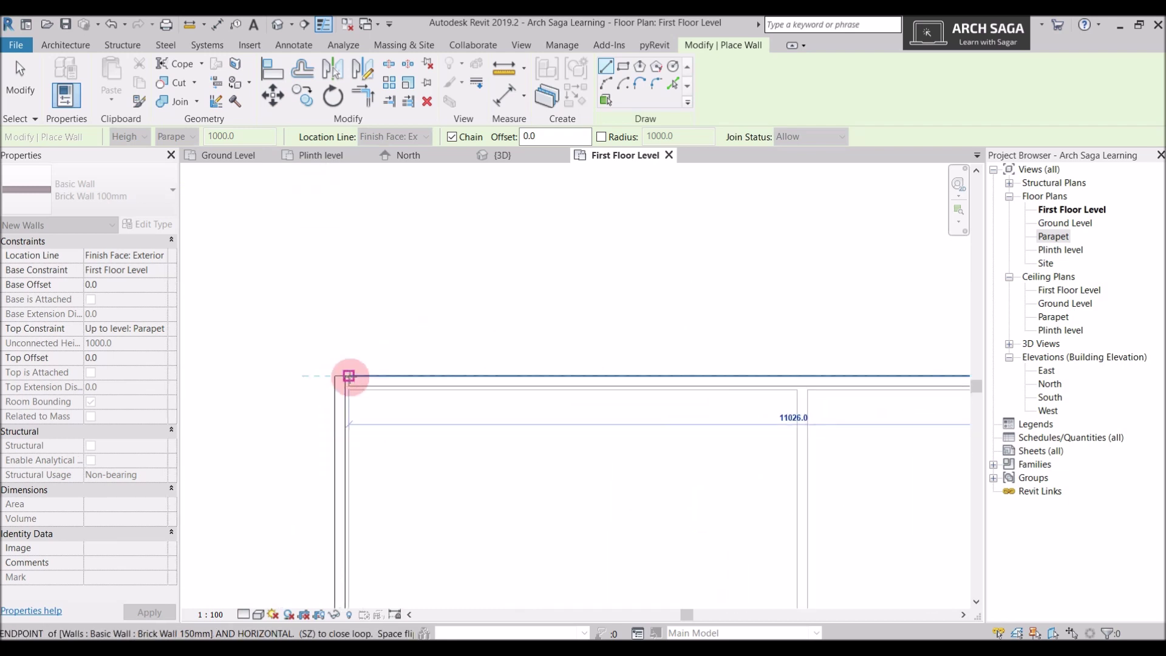
pyautogui.click(348, 376)
pyautogui.press('Escape')
pyautogui.press('Escape')
pyautogui.scroll(-2, 570, 432)
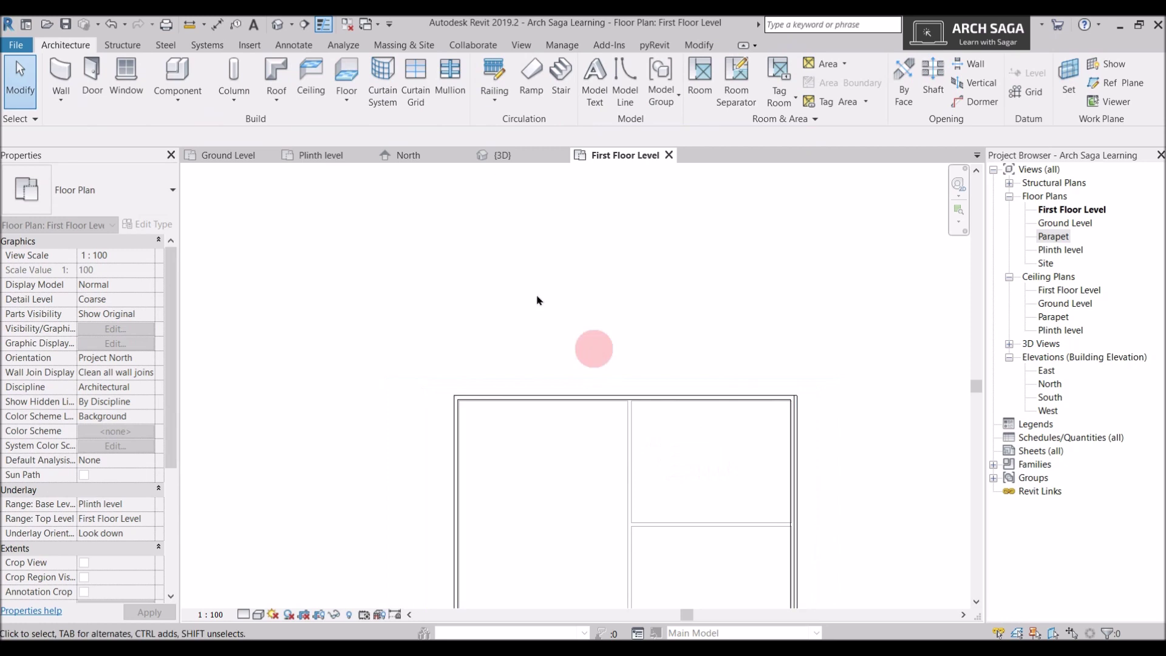
# Move the vertical parapet wall on the narrow wing's right side outward so its outer face meets the slab edge.
pyautogui.scroll(1, 569, 283)
pyautogui.scroll(5, 606, 331)
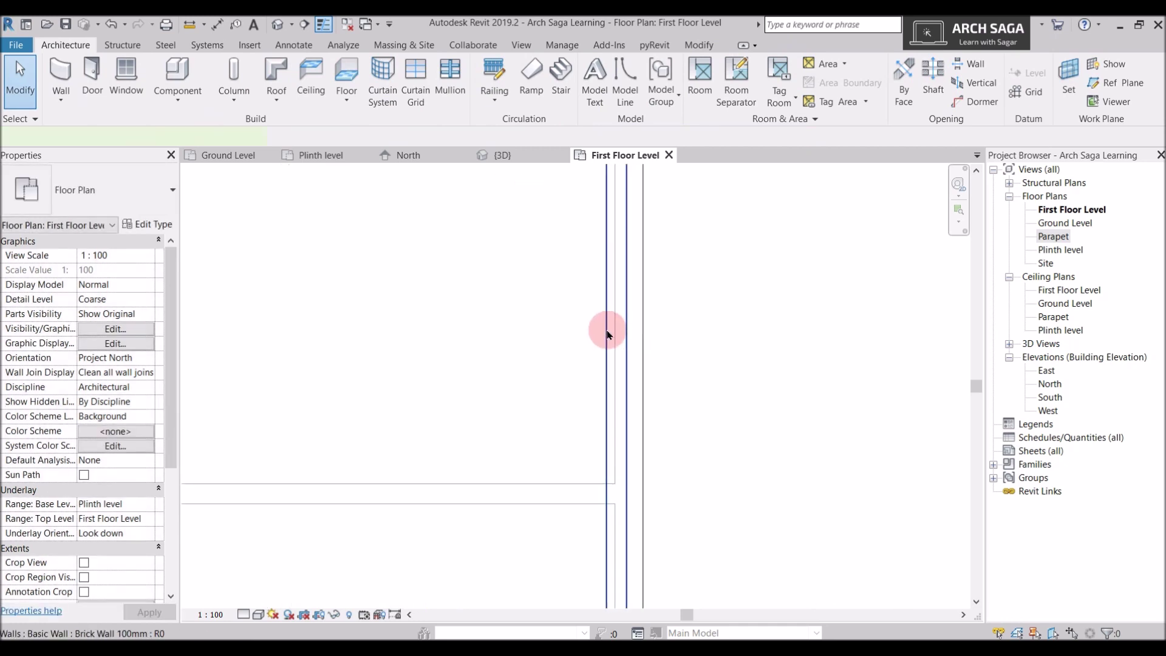
pyautogui.click(607, 333)
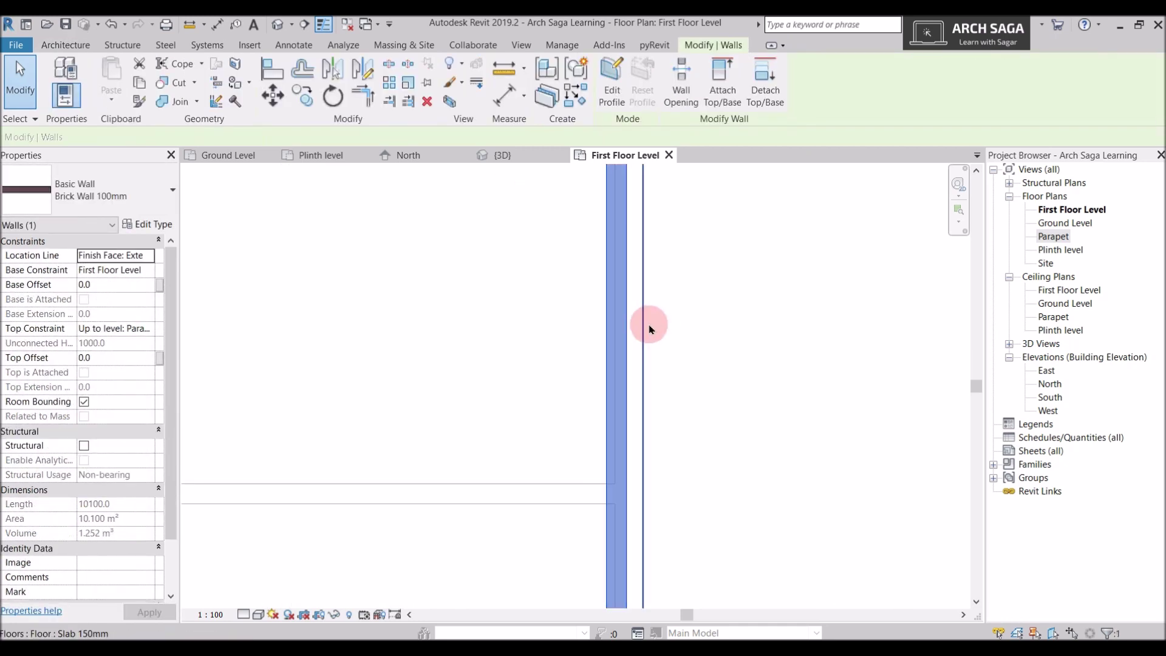
pyautogui.scroll(1, 641, 340)
pyautogui.moveTo(641, 352); pyautogui.dragTo(662, 359)
pyautogui.scroll(2, 653, 376)
pyautogui.scroll(2, 656, 374)
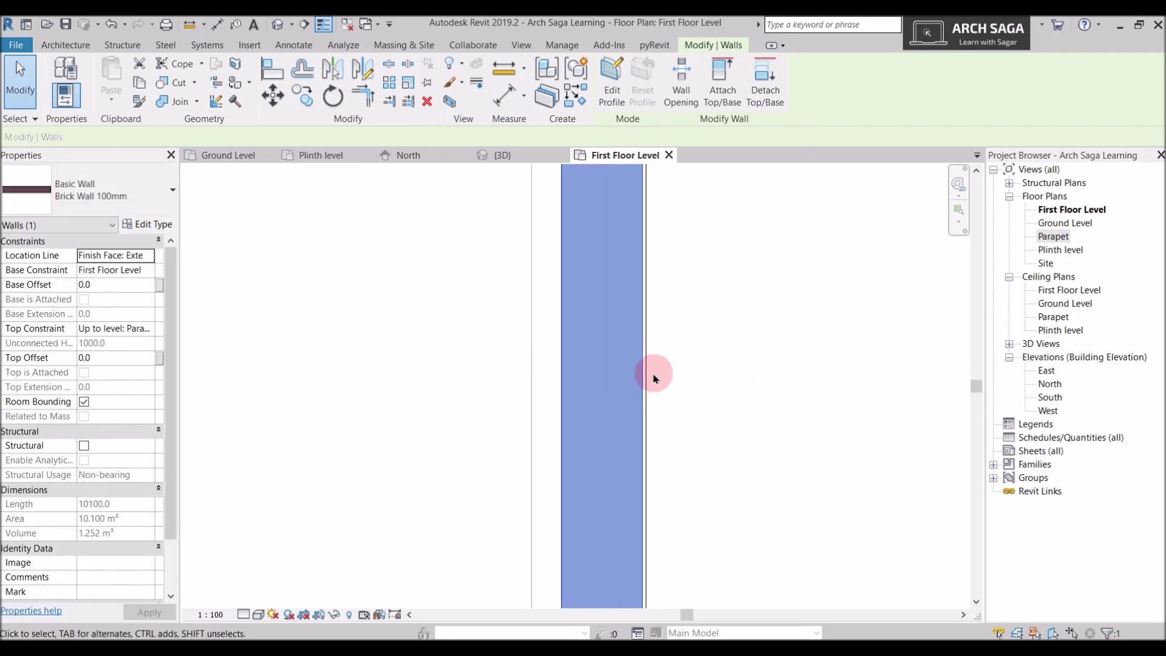
pyautogui.scroll(-4, 653, 373)
pyautogui.scroll(3, 653, 383)
pyautogui.press('m')
pyautogui.press('v')
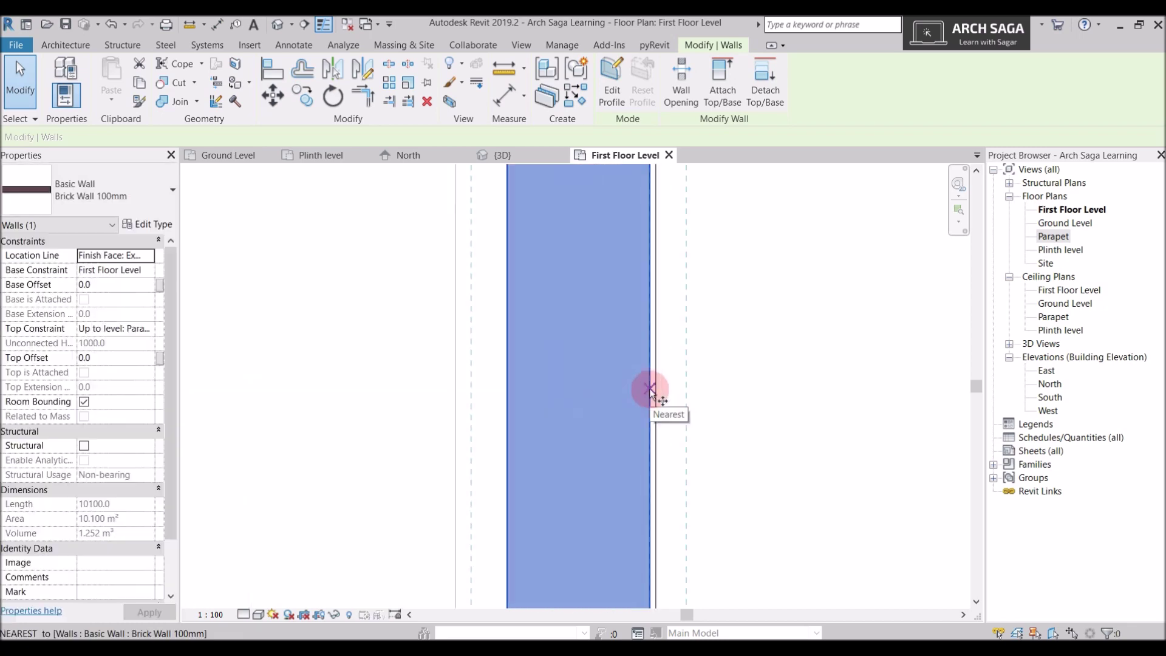
pyautogui.click(655, 391)
pyautogui.scroll(-6, 668, 365)
pyautogui.moveTo(684, 351); pyautogui.dragTo(347, 302, button='middle')
pyautogui.click(312, 356)
# Move the horizontal parapet wall running right from the inner corner up 100 mm so its outer face meets the slab edge.
pyautogui.scroll(2, 312, 357)
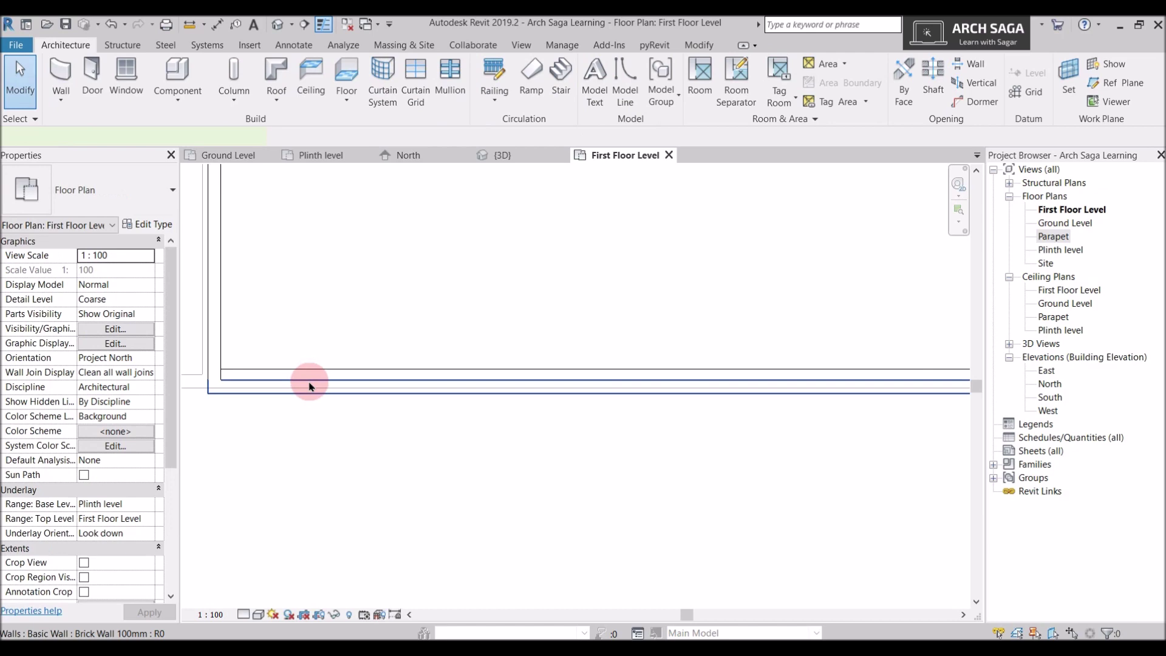
pyautogui.click(311, 384)
pyautogui.press('m')
pyautogui.press('v')
pyautogui.click(341, 380)
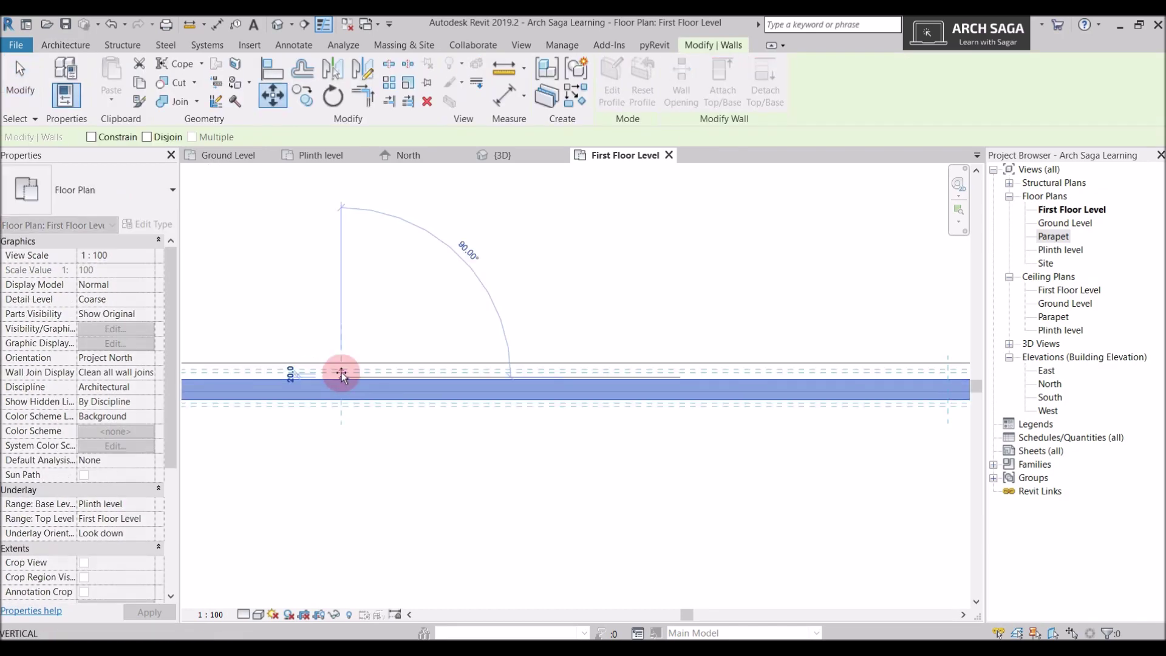
pyautogui.click(342, 384)
pyautogui.press('m')
pyautogui.press('v')
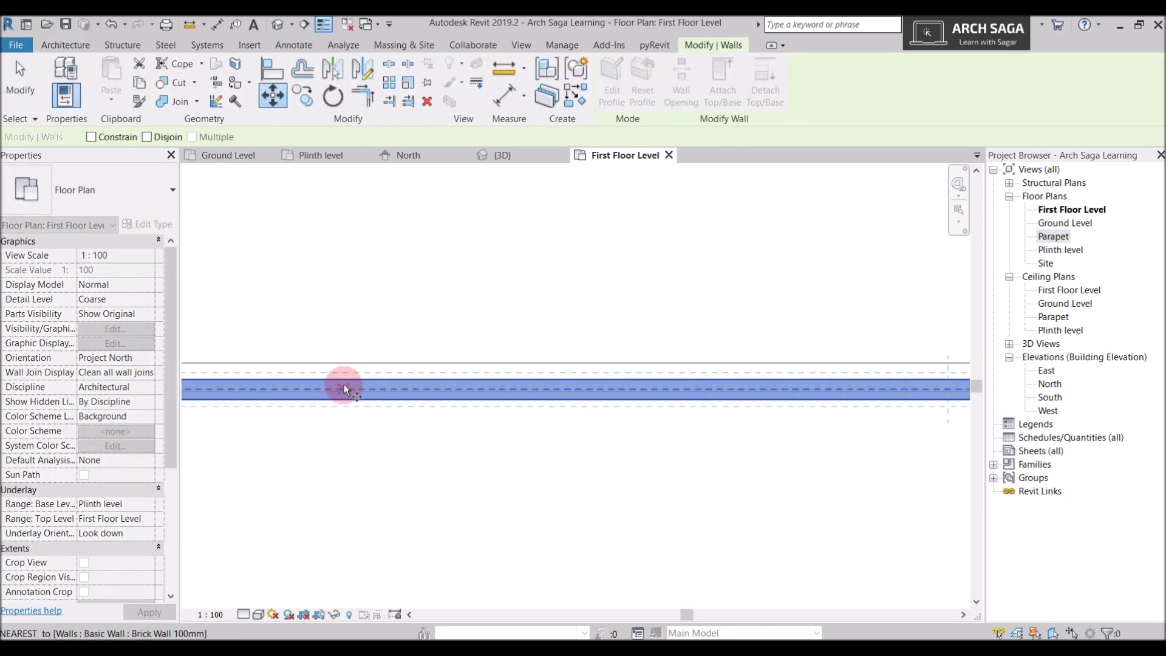
pyautogui.click(344, 378)
pyautogui.click(344, 381)
pyautogui.press('m')
pyautogui.press('v')
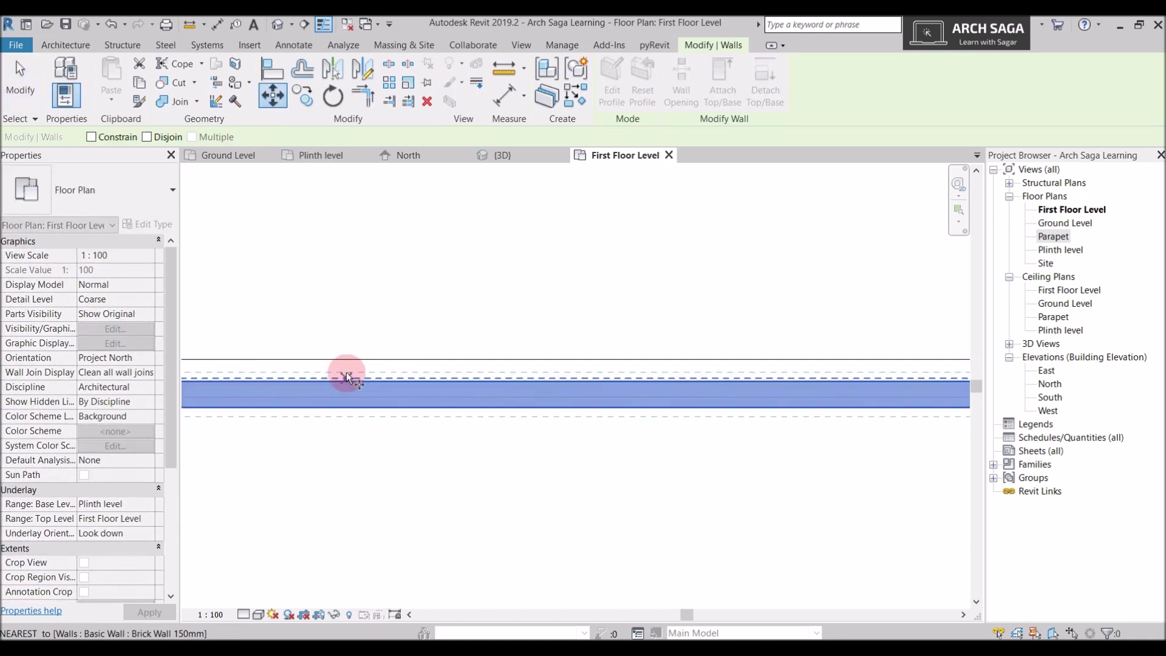
pyautogui.click(339, 381)
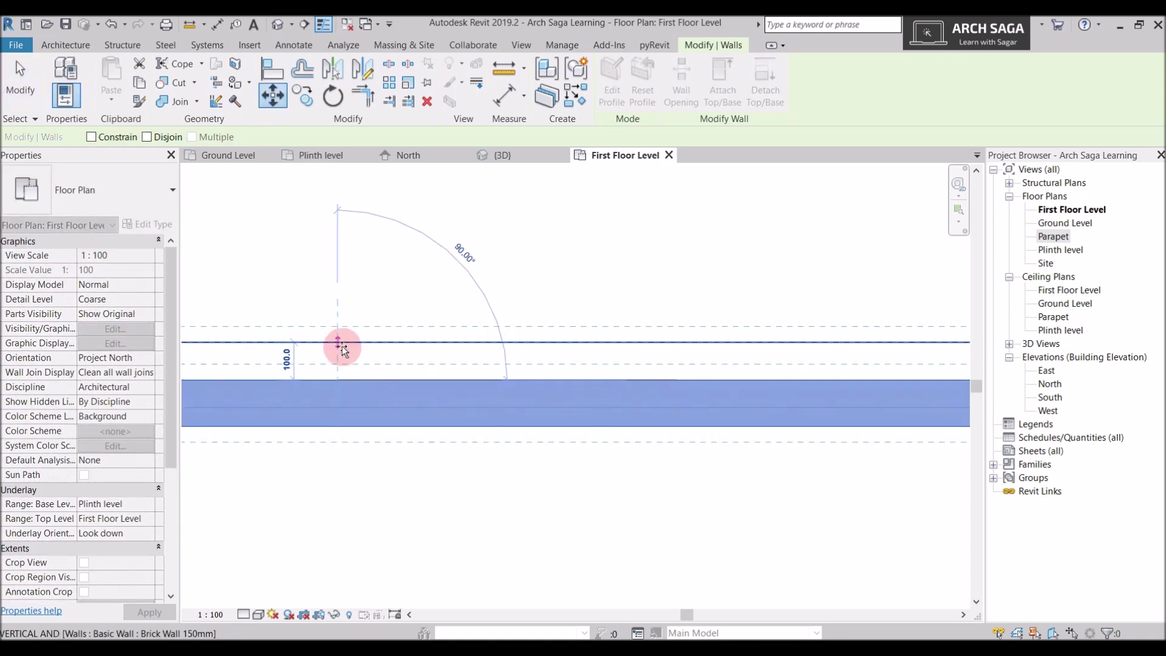
pyautogui.click(418, 328)
pyautogui.press('Escape')
# Inspect the completed parapet walls in plan and in the 3D view, and check their height against the levels in the North elevation.
pyautogui.scroll(-5, 807, 372)
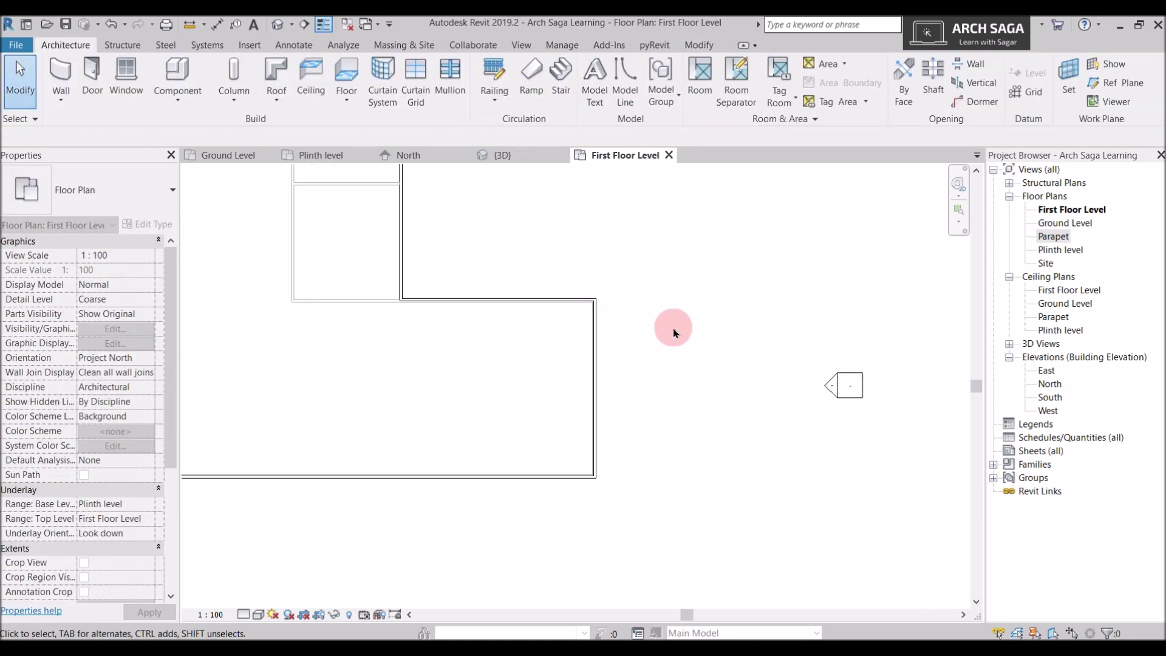
pyautogui.moveTo(649, 418); pyautogui.dragTo(675, 451, button='middle')
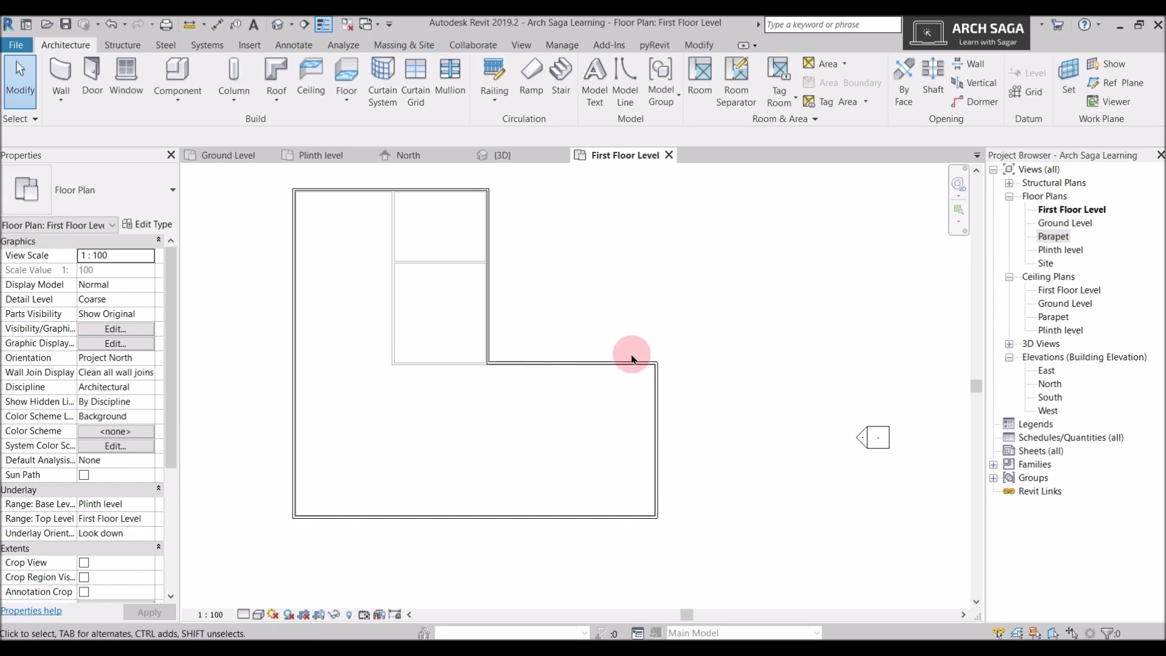
pyautogui.click(504, 159)
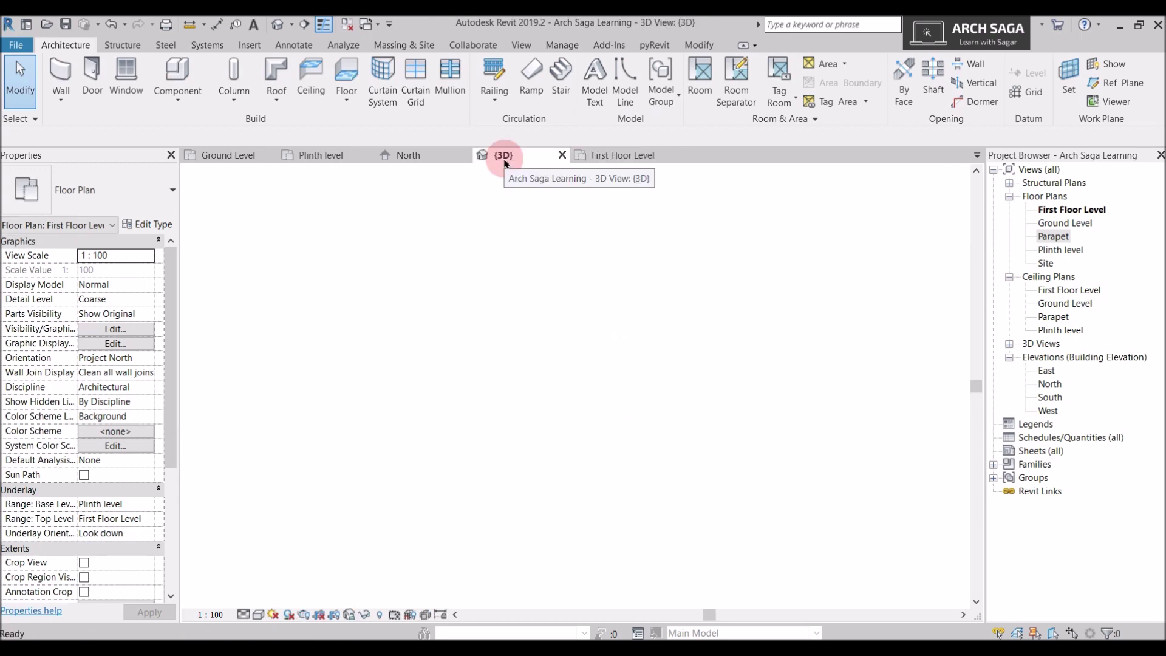
pyautogui.scroll(3, 663, 260)
pyautogui.keyDown('shift'); pyautogui.moveTo(663, 259); pyautogui.dragTo(438, 176, button='middle'); pyautogui.keyUp('shift')
pyautogui.click(434, 159)
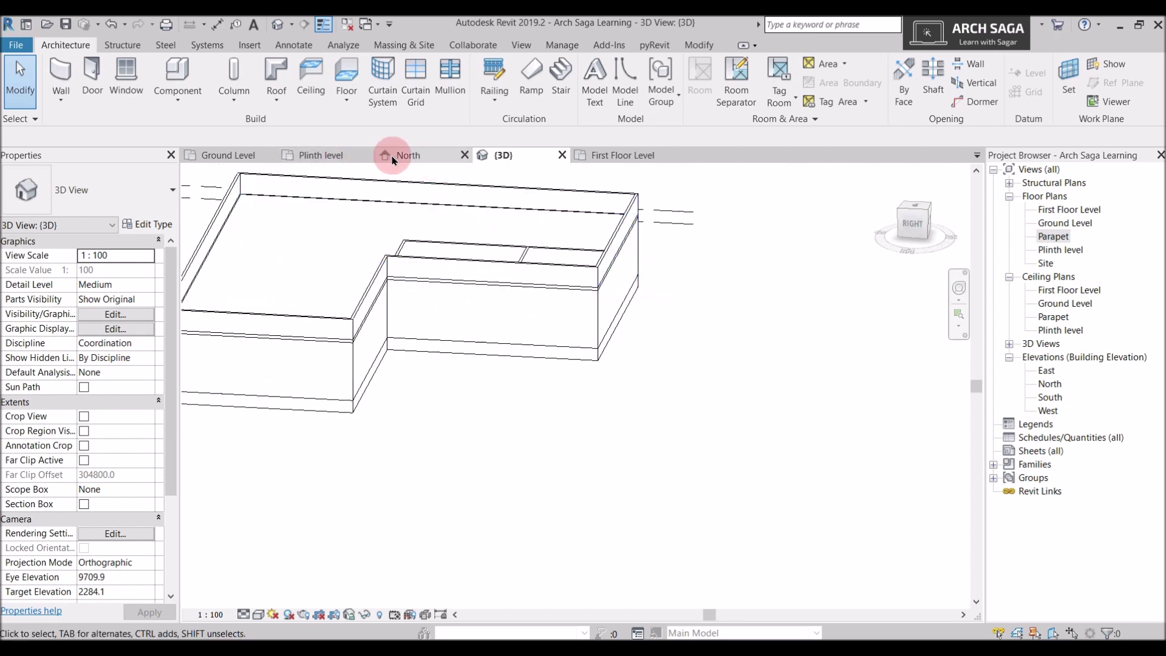
pyautogui.moveTo(539, 286); pyautogui.dragTo(693, 396, button='middle')
pyautogui.click(612, 385)
pyautogui.scroll(-2, 697, 396)
pyautogui.click(575, 283)
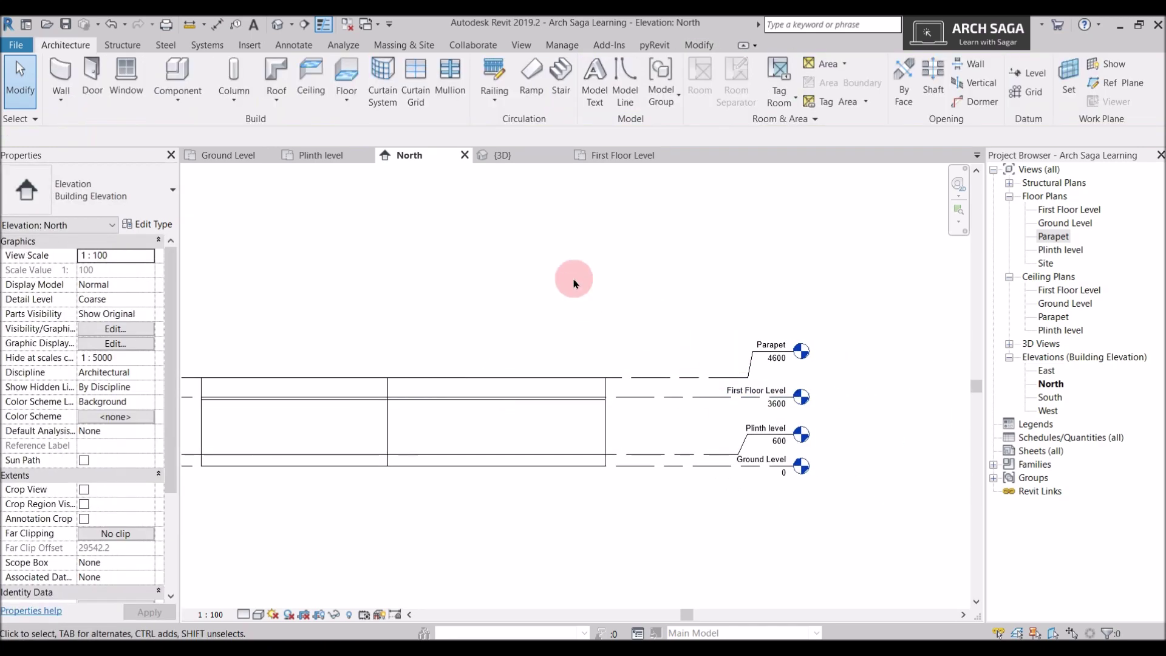